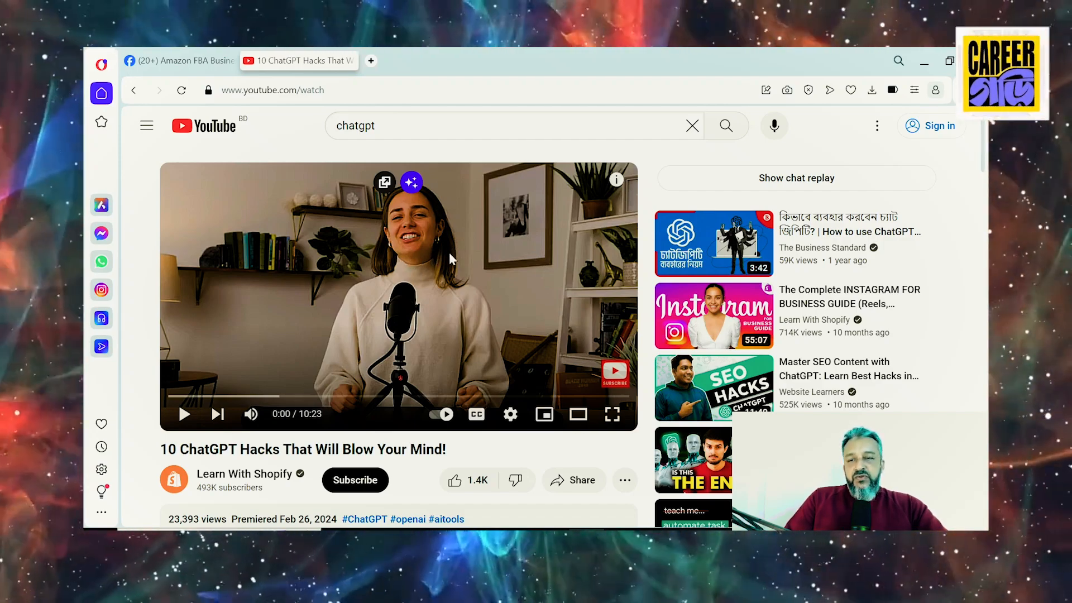
Step: Open the transcript of the video "10 ChatGPT Hacks That Will Blow Your Mind!" from its description
{"action": "scroll", "coordinate": [443, 246], "scroll_direction": "down", "scroll_amount": 3}
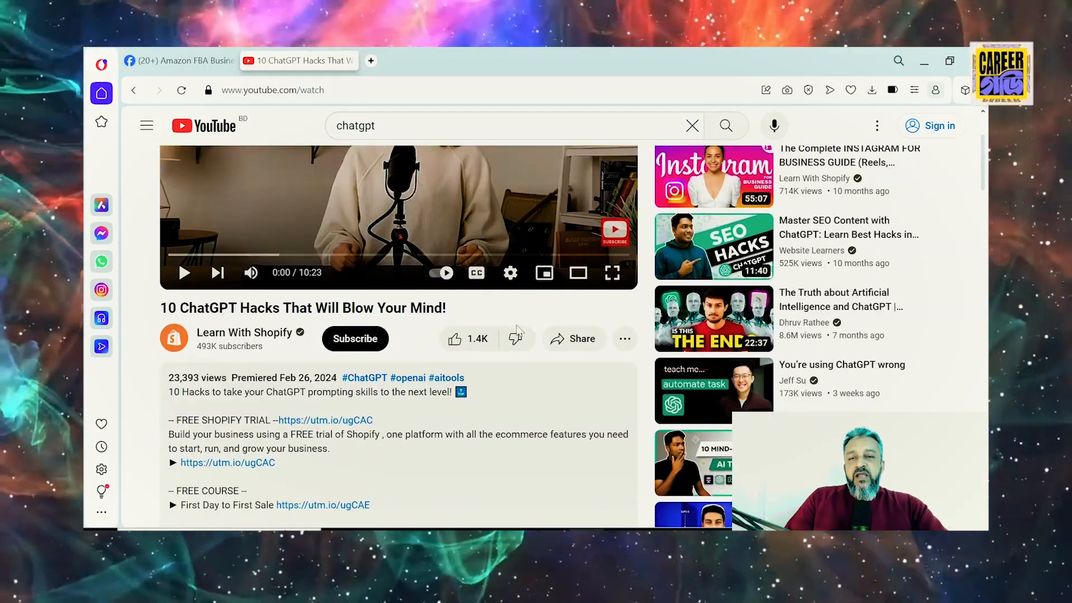
{"action": "scroll", "coordinate": [517, 330], "scroll_direction": "down", "scroll_amount": 3}
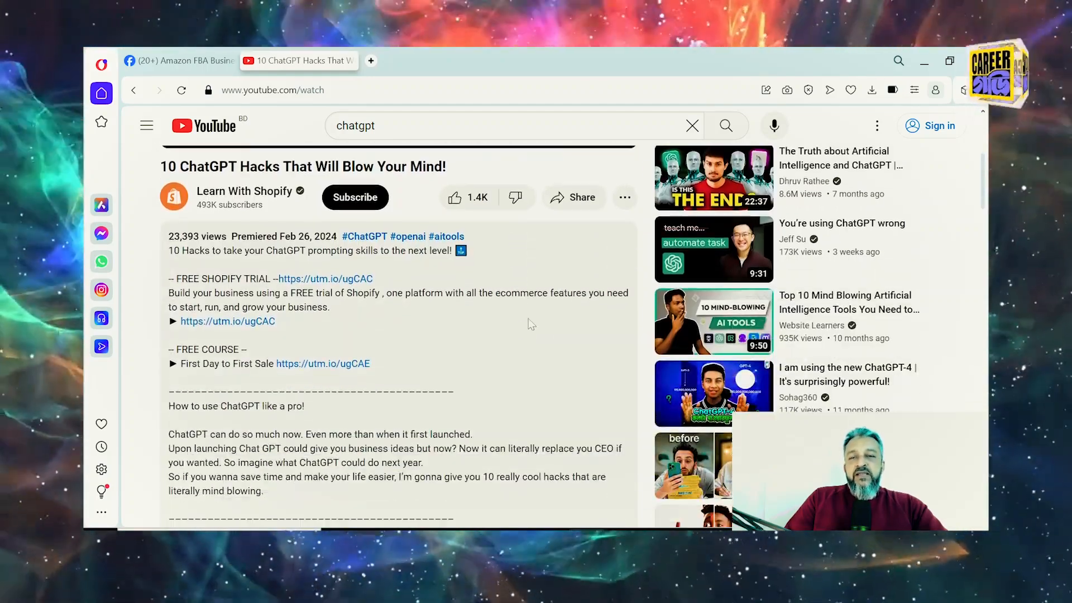
{"action": "scroll", "coordinate": [507, 312], "scroll_direction": "down", "scroll_amount": 10}
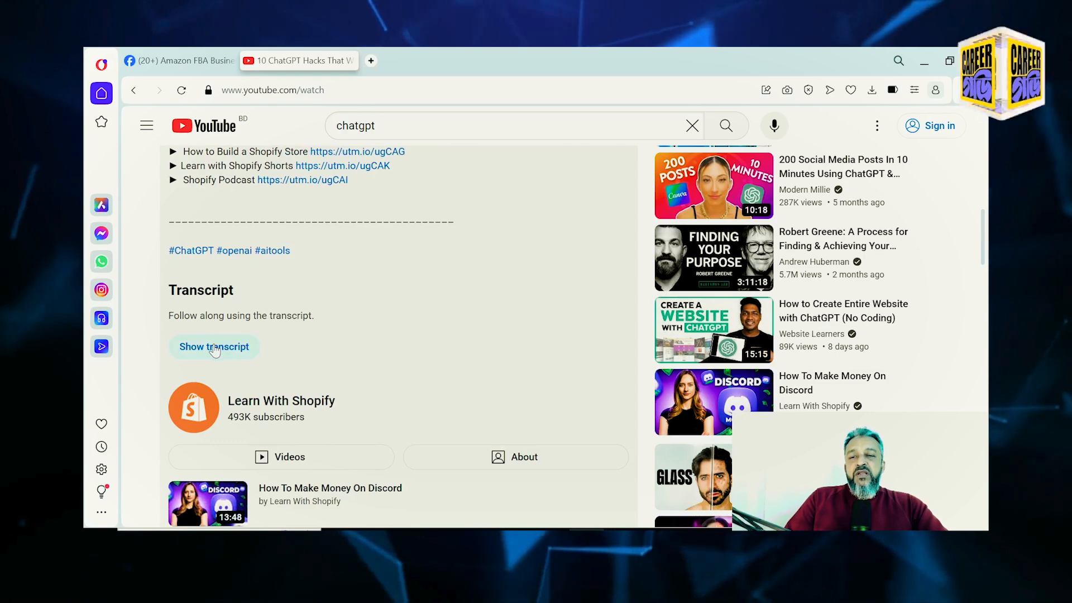
{"action": "left_click", "coordinate": [214, 347]}
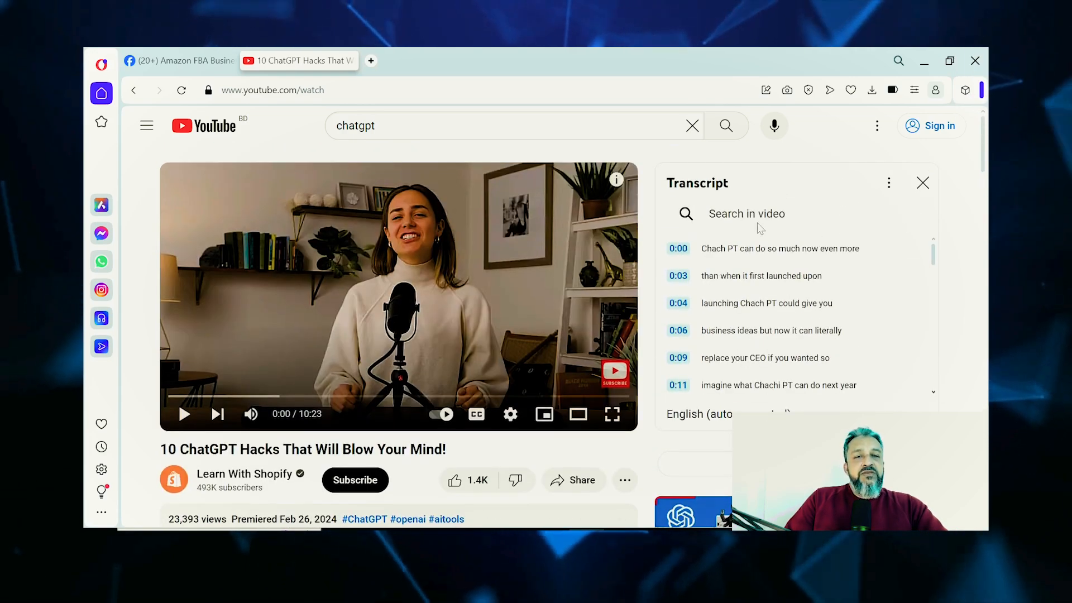
Step: Copy the video's entire transcript, including timestamps, from the 0:00 line through the 10:22 line
{"action": "scroll", "coordinate": [761, 268], "scroll_direction": "down", "scroll_amount": 10}
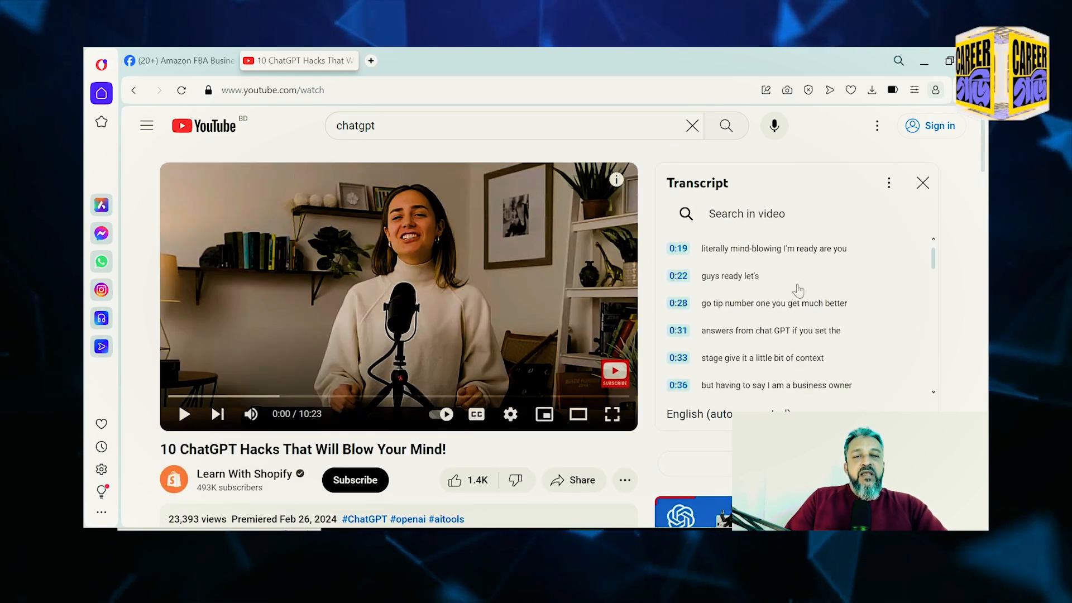
{"action": "scroll", "coordinate": [815, 326], "scroll_direction": "down", "scroll_amount": 7}
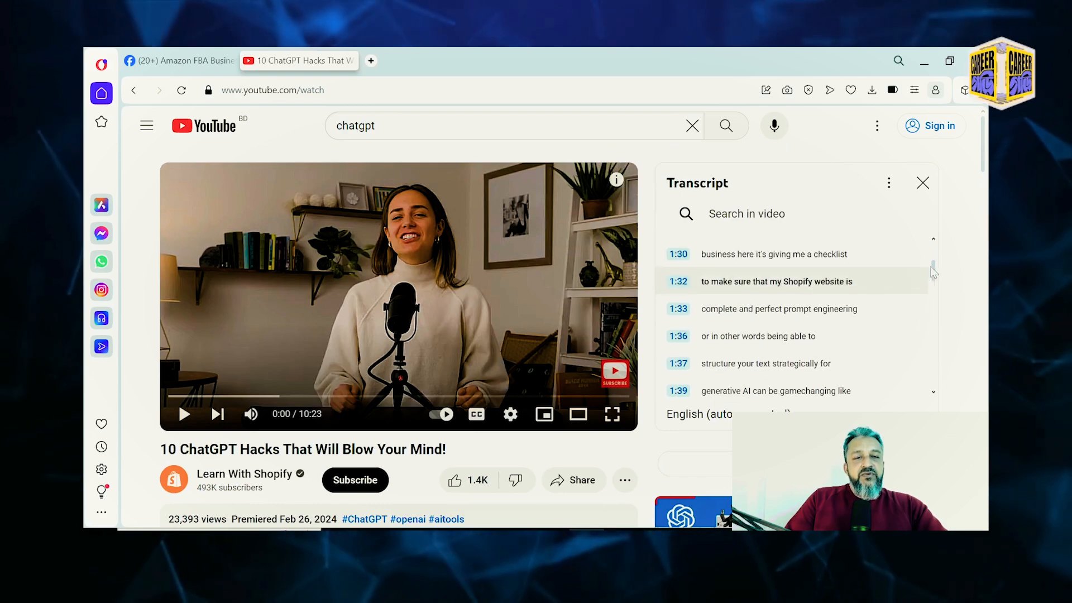
{"action": "left_click_drag", "start_coordinate": [934, 274], "coordinate": [937, 244]}
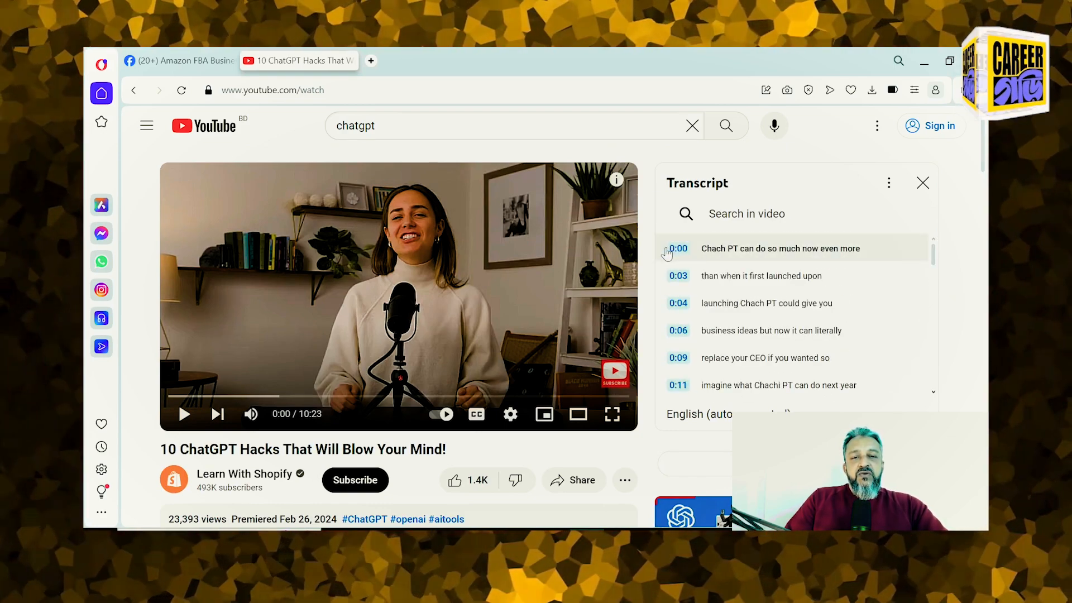
{"action": "left_click_drag", "start_coordinate": [705, 272], "coordinate": [821, 394]}
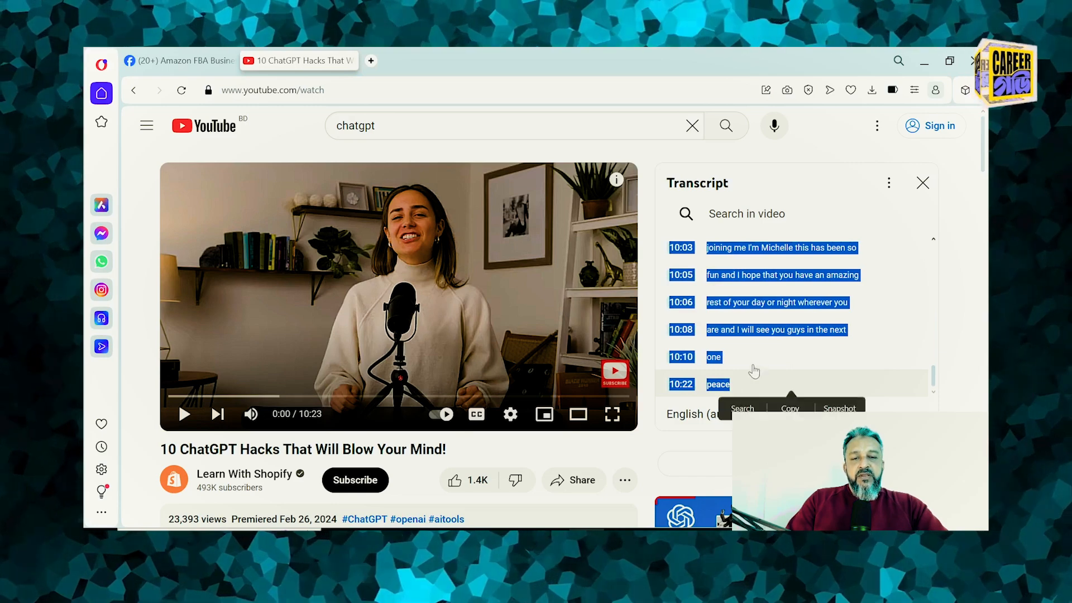
{"action": "right_click", "coordinate": [739, 308]}
{"action": "left_click", "coordinate": [771, 350]}
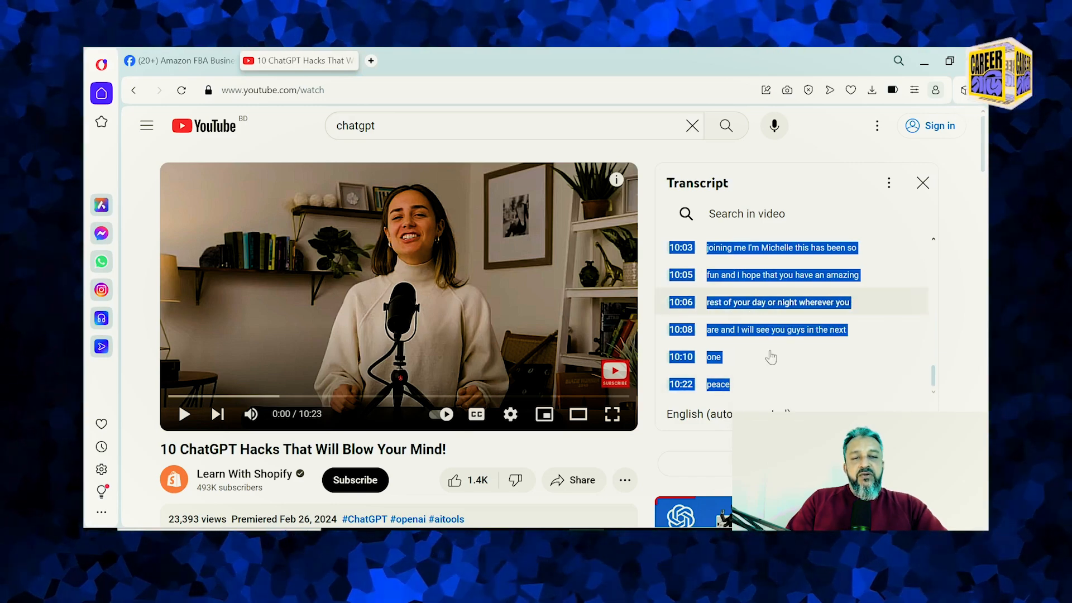
Step: Switch to Word and paste the copied transcript into the blank Document2
{"action": "left_click", "coordinate": [727, 530]}
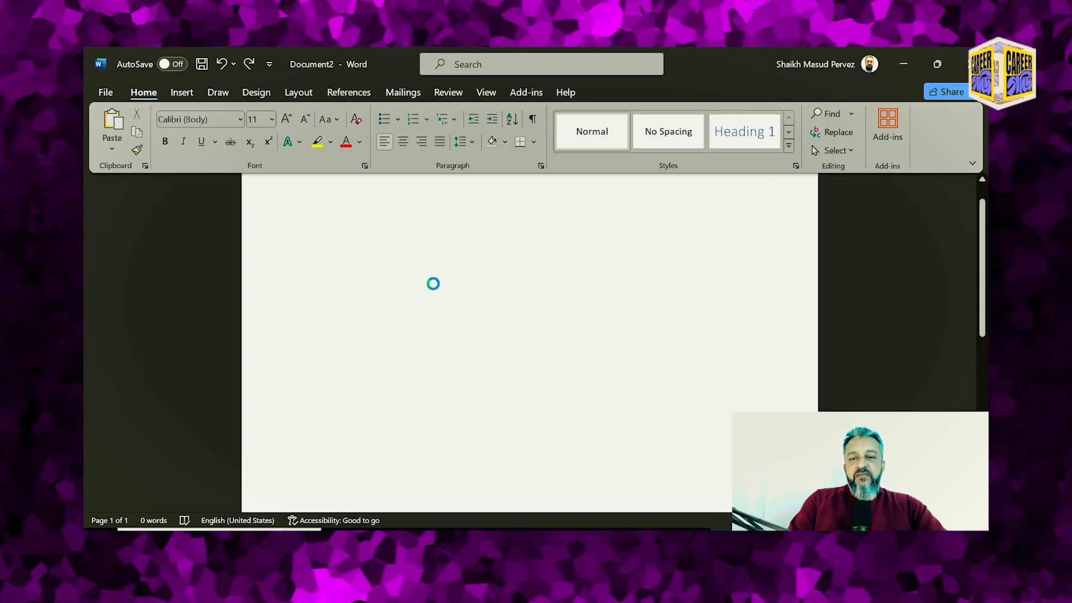
{"action": "key", "text": "ctrl+v"}
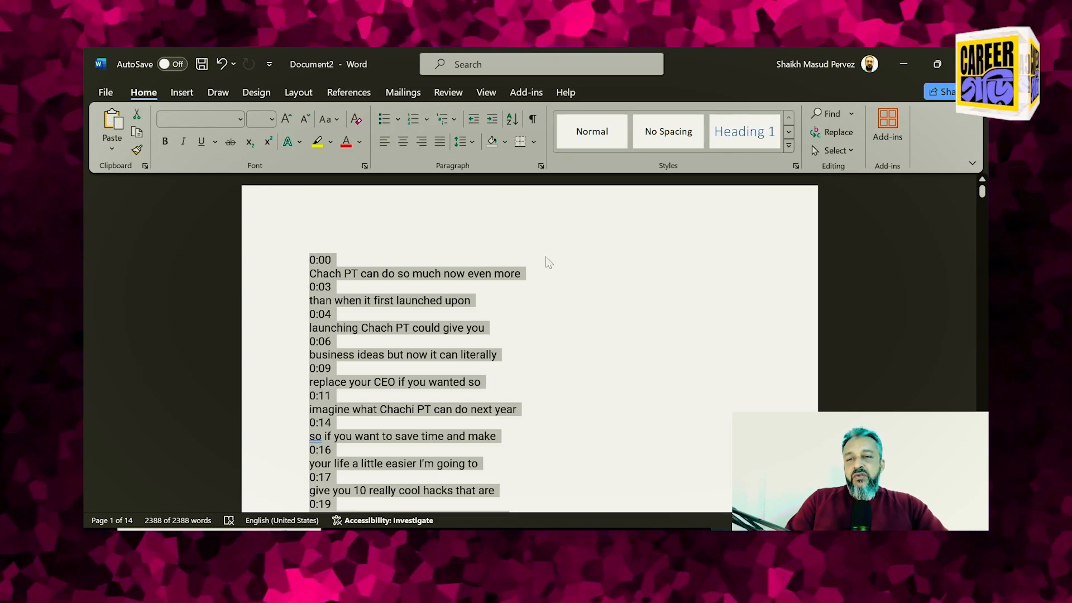
{"action": "left_click", "coordinate": [359, 263]}
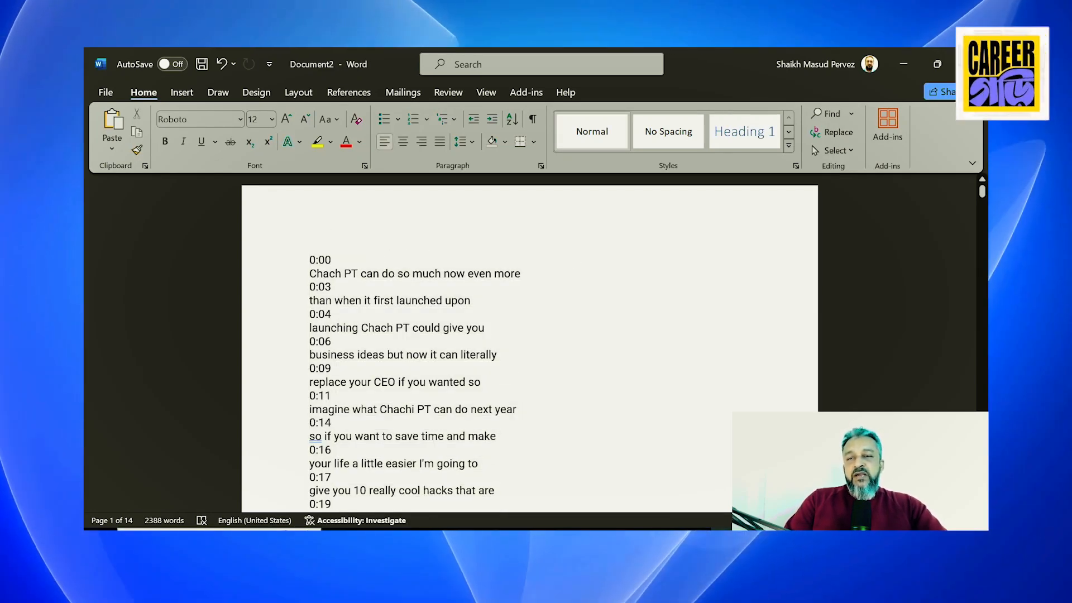
Step: Examine the timestamps and broken-up sentence lines at the beginning of the pasted transcript
{"action": "left_click", "coordinate": [335, 287]}
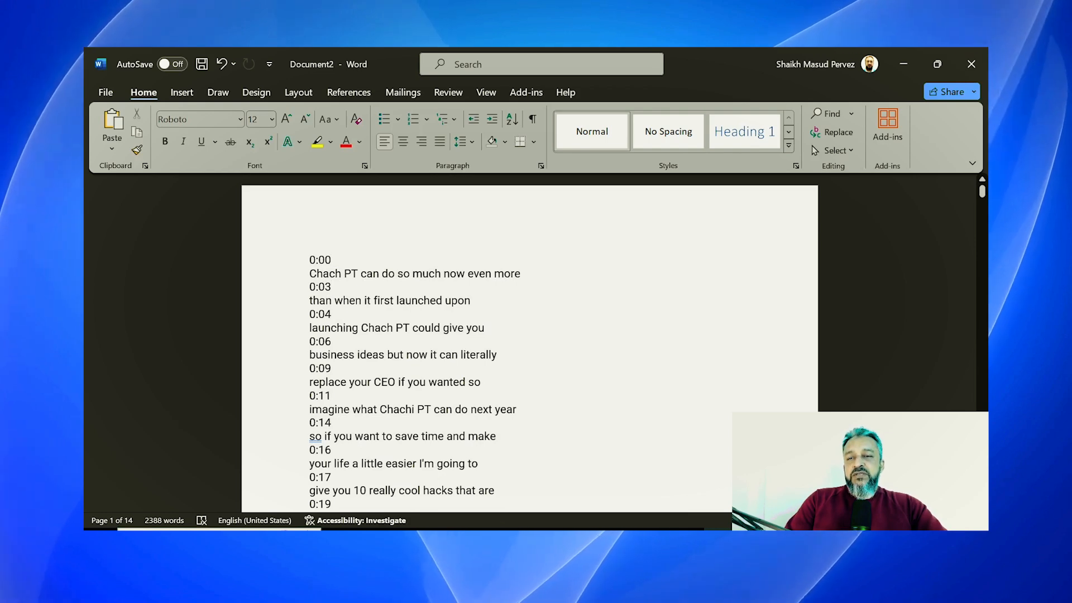
{"action": "left_click_drag", "start_coordinate": [333, 287], "coordinate": [311, 288]}
{"action": "left_click", "coordinate": [334, 314]}
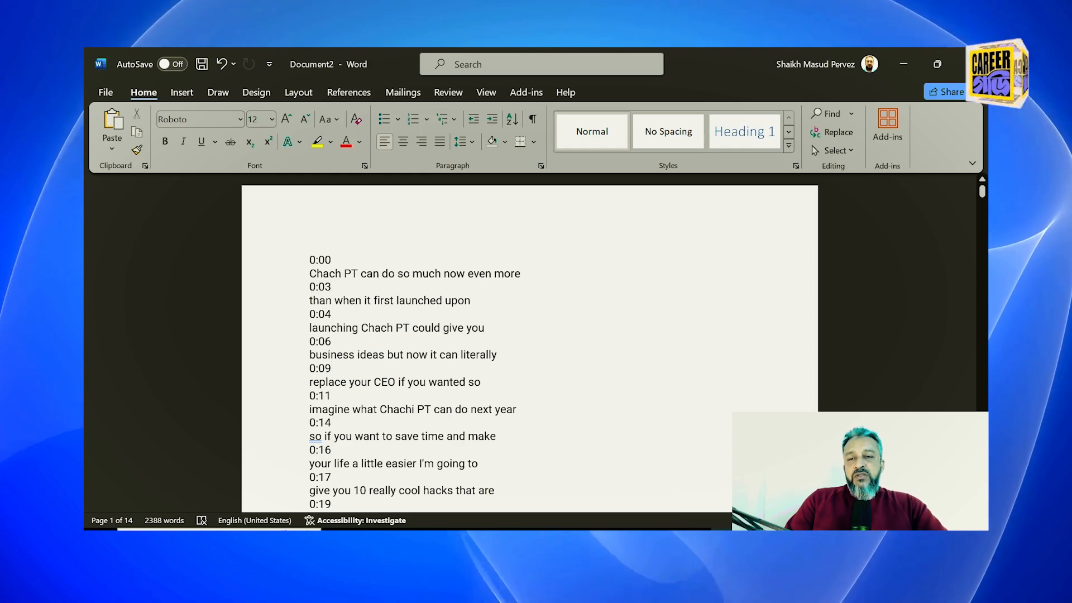
{"action": "scroll", "coordinate": [529, 346], "scroll_direction": "down", "scroll_amount": 3}
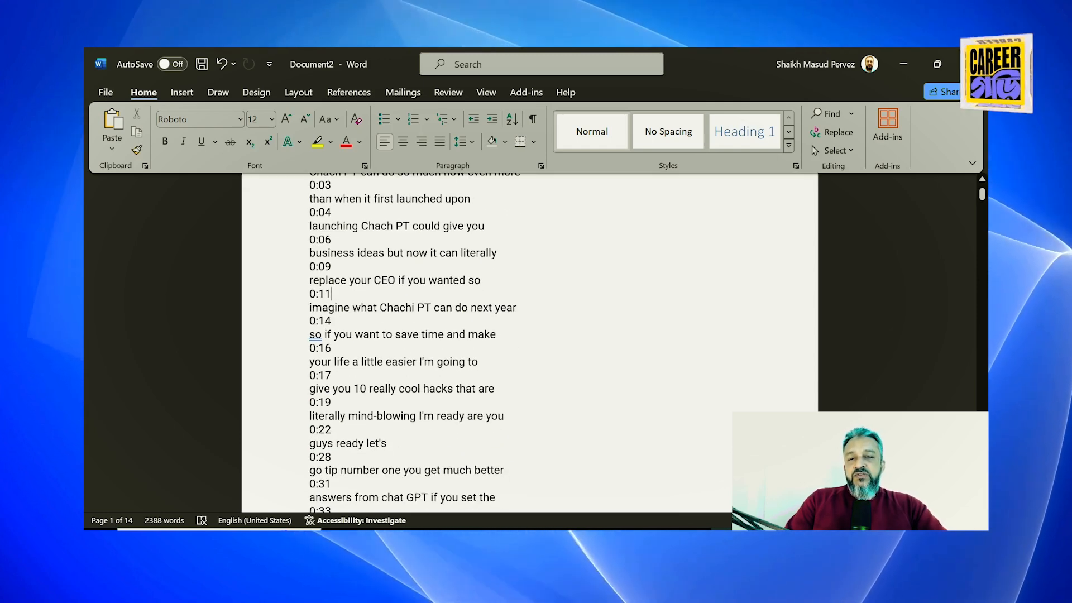
{"action": "left_click", "coordinate": [496, 334]}
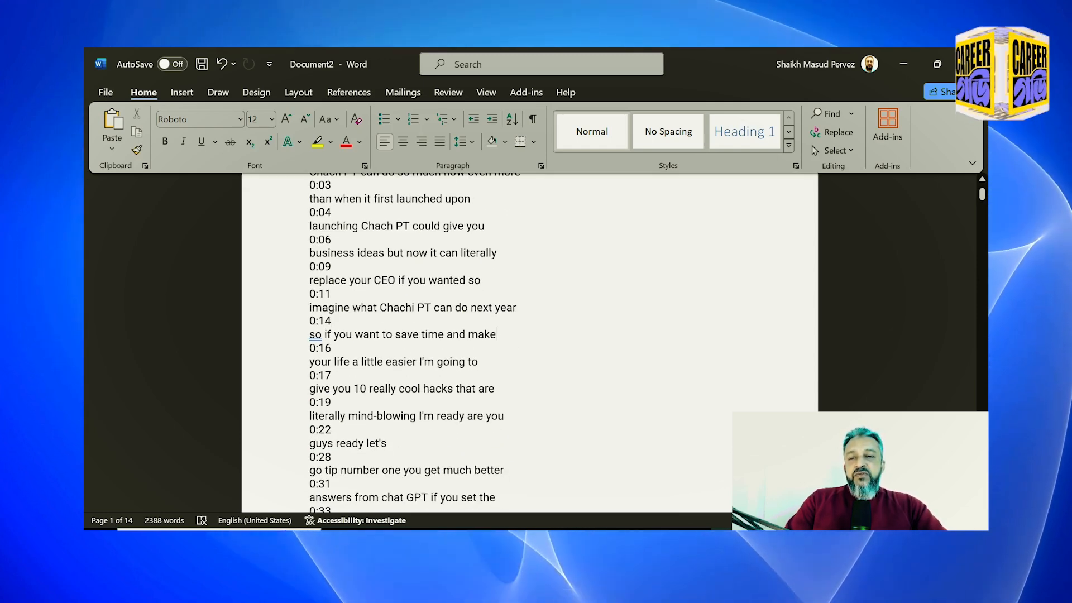
{"action": "left_click", "coordinate": [505, 351]}
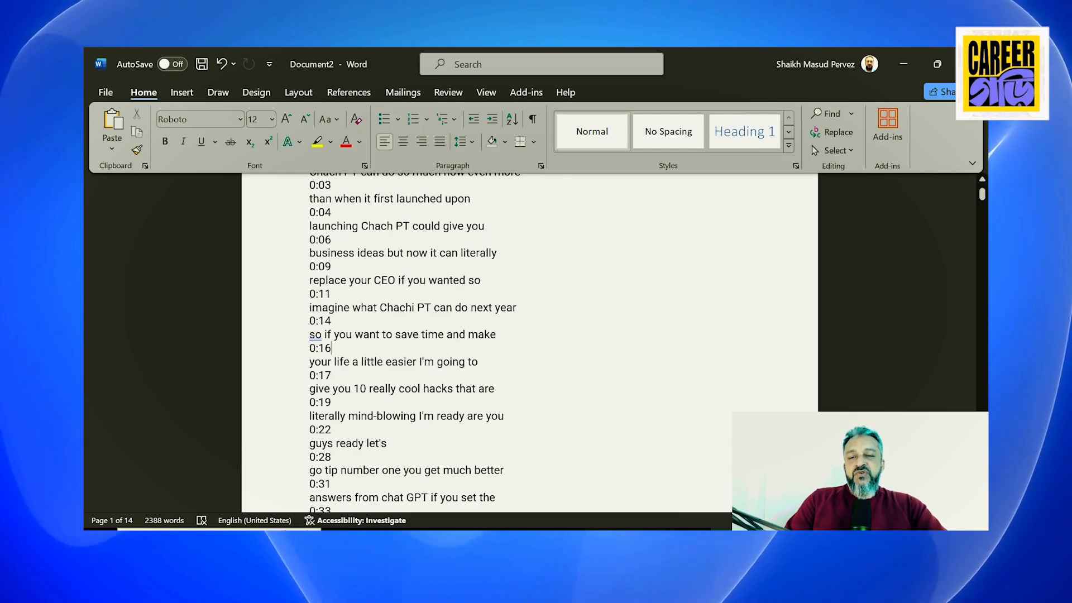
{"action": "scroll", "coordinate": [529, 343], "scroll_direction": "down", "scroll_amount": 4}
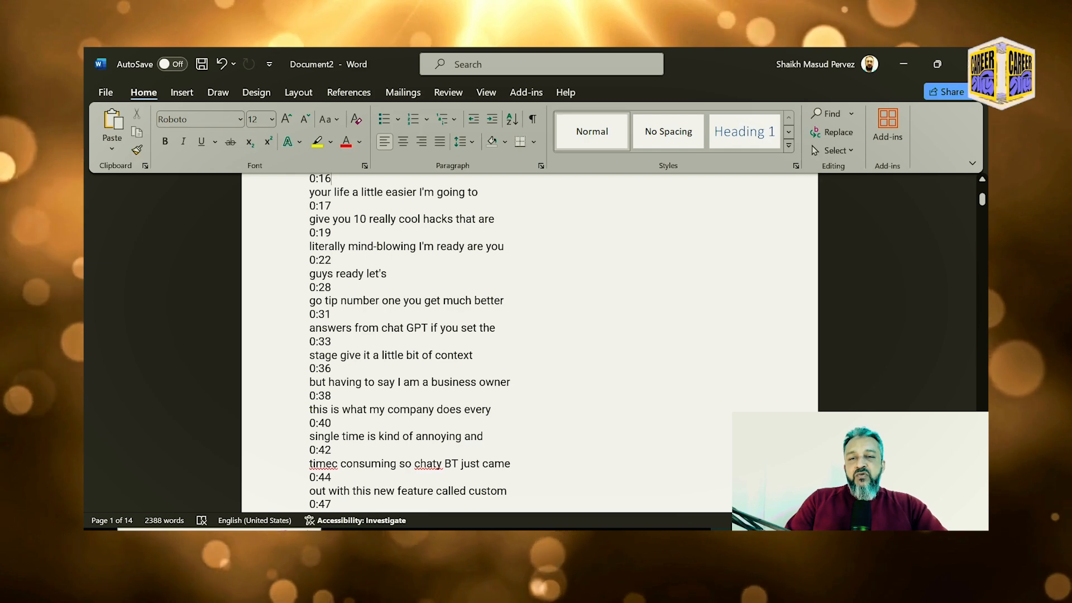
{"action": "scroll", "coordinate": [529, 343], "scroll_direction": "up", "scroll_amount": 5}
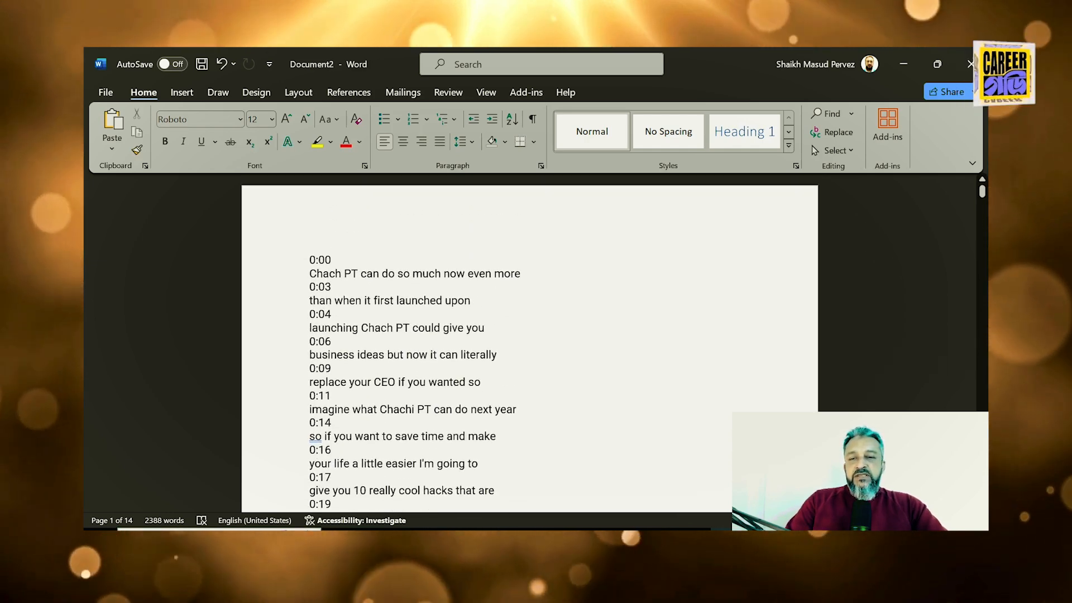
Step: Switch to Gemini in Chrome and reveal its full web address
{"action": "left_click", "coordinate": [622, 529]}
{"action": "left_click", "coordinate": [234, 91]}
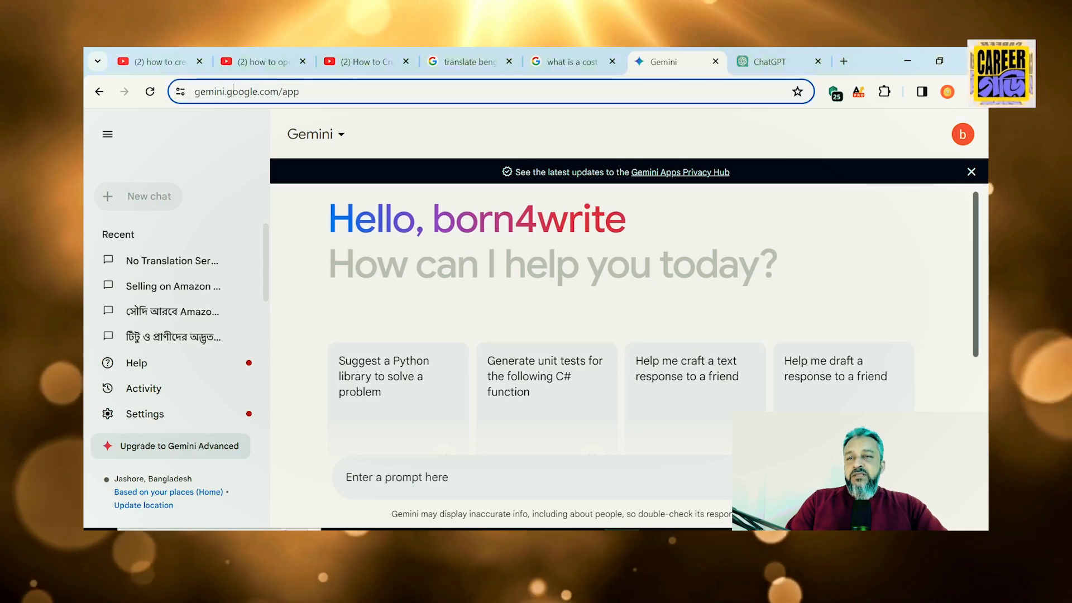
{"action": "left_click", "coordinate": [332, 91]}
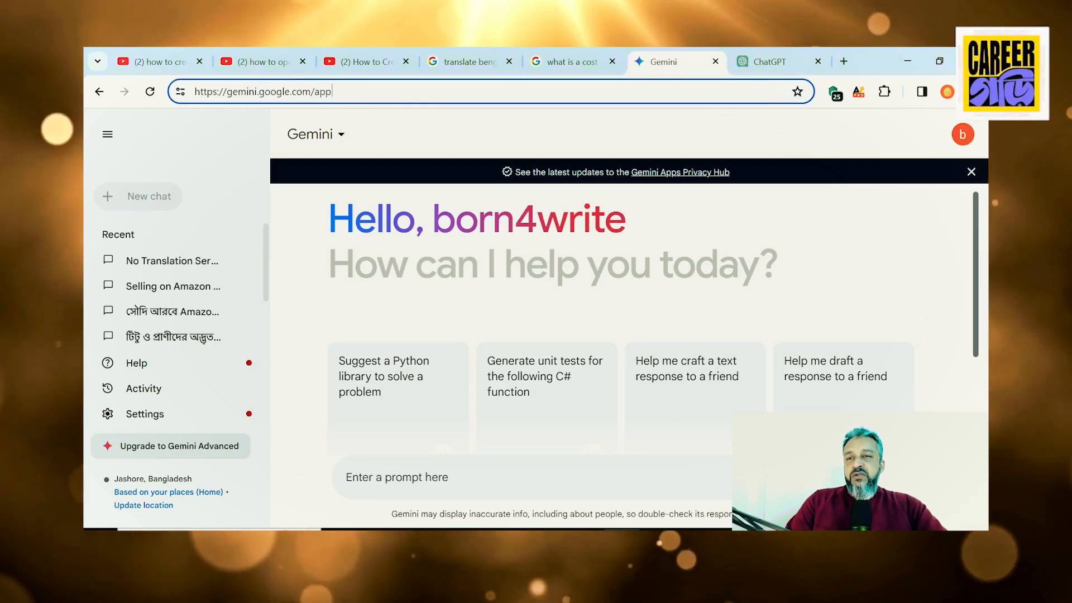
{"action": "left_click", "coordinate": [740, 158]}
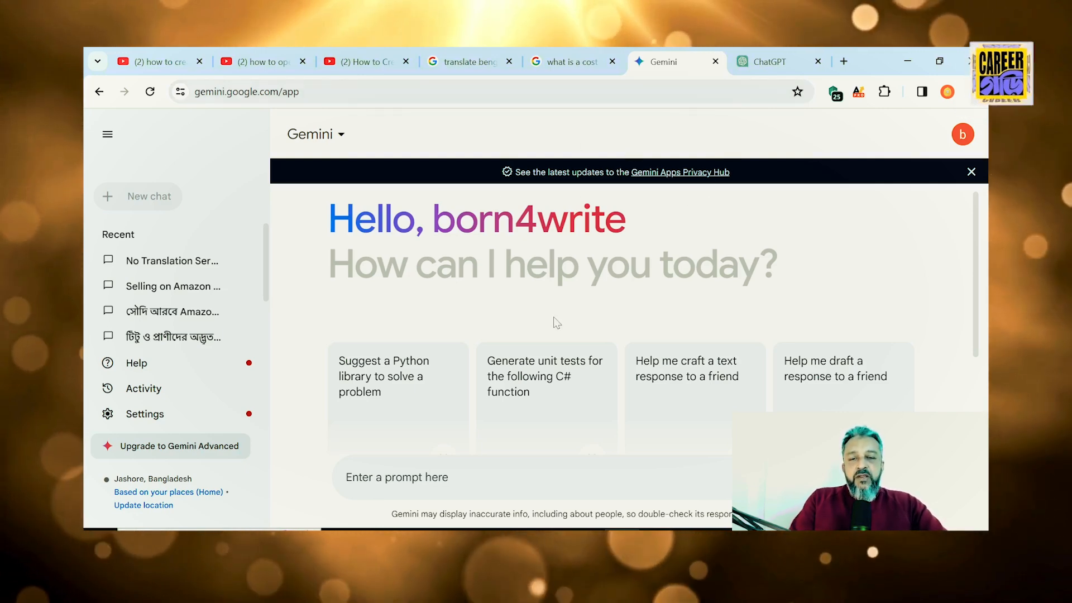
Step: Enter a prompt to delete all transcript time stamps, put proper punctuation to form logical sentences and not skip any sentences, ending with a dash and blank line
{"action": "scroll", "coordinate": [687, 298], "scroll_direction": "down", "scroll_amount": 3}
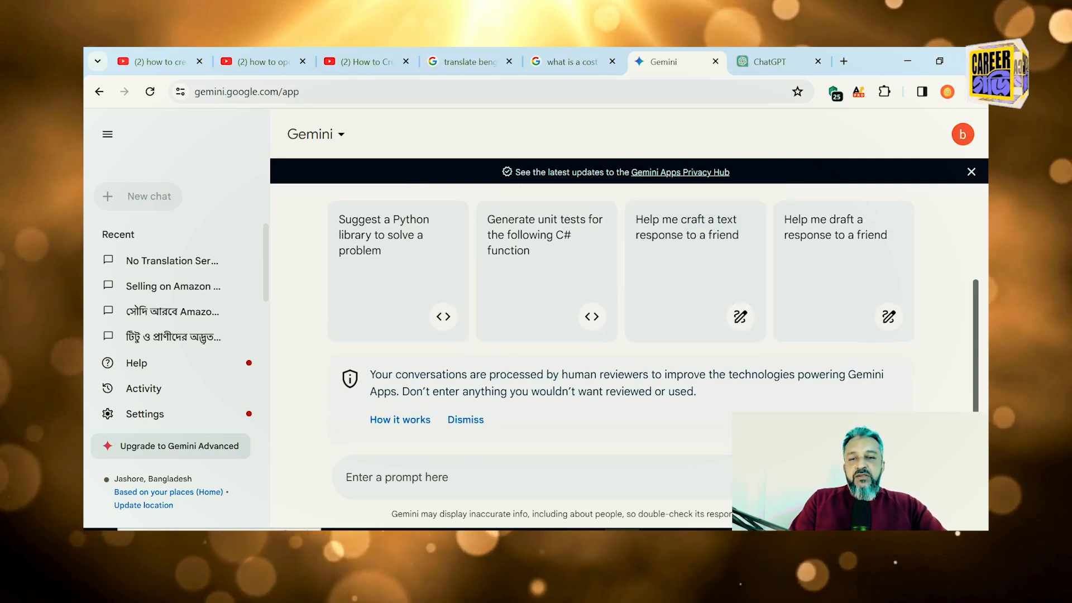
{"action": "key", "text": "ctrl+v"}
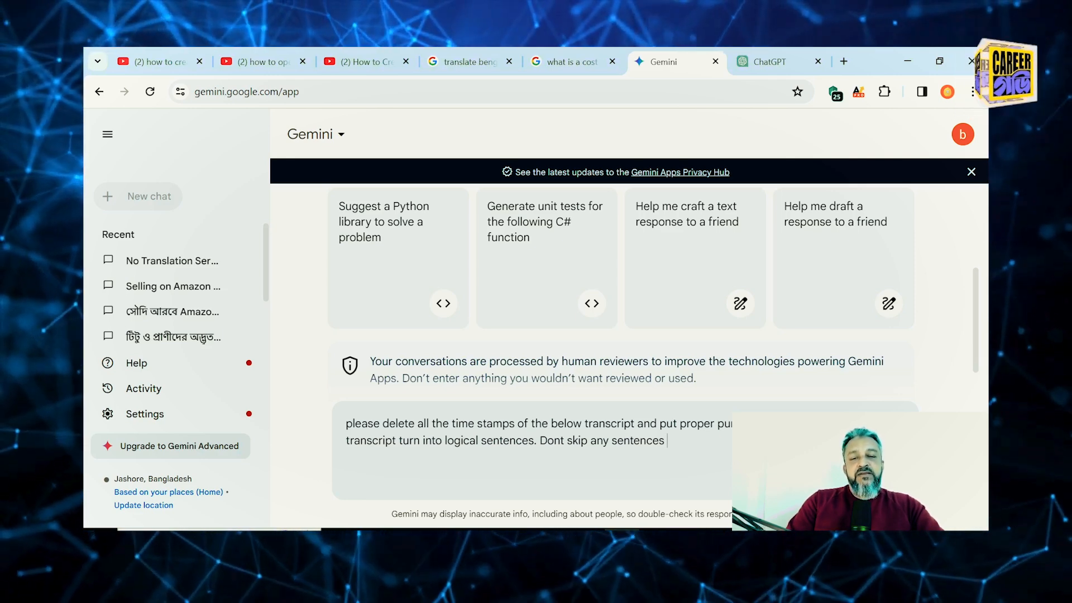
{"action": "left_click_drag", "start_coordinate": [666, 440], "coordinate": [548, 441]}
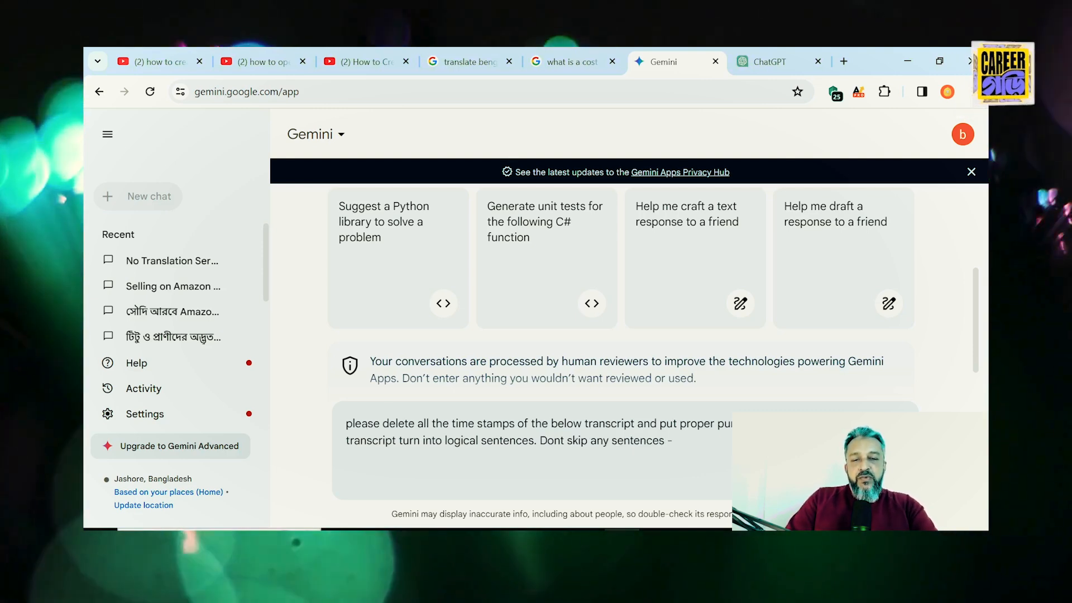
{"action": "key", "text": "shift+Return"}
{"action": "key", "text": "shift+Return"}
{"action": "type", "text": "punctuation"}
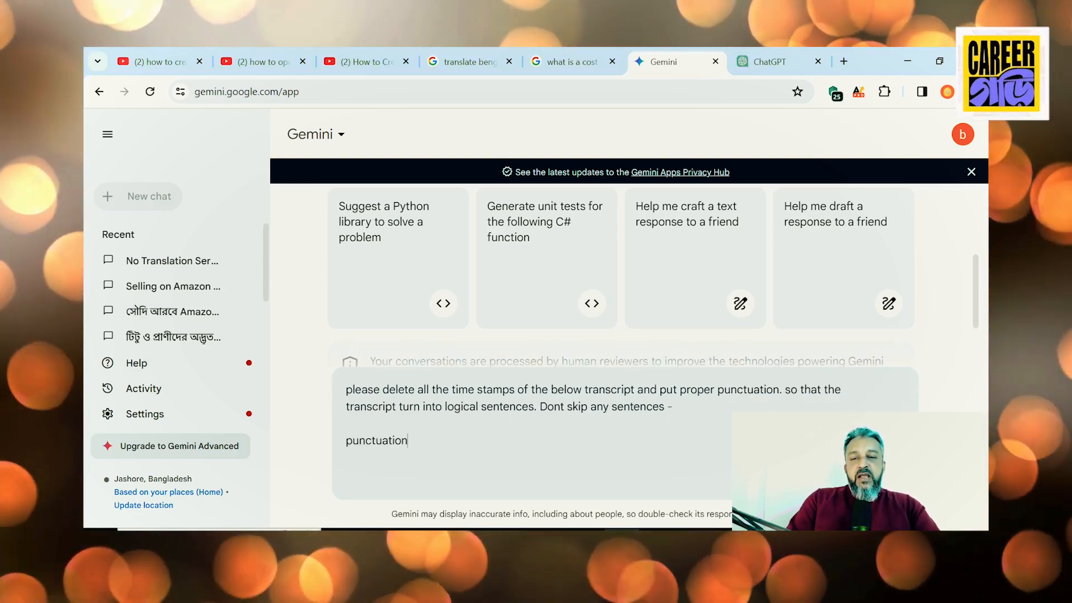
{"action": "left_click_drag", "start_coordinate": [408, 441], "coordinate": [340, 445]}
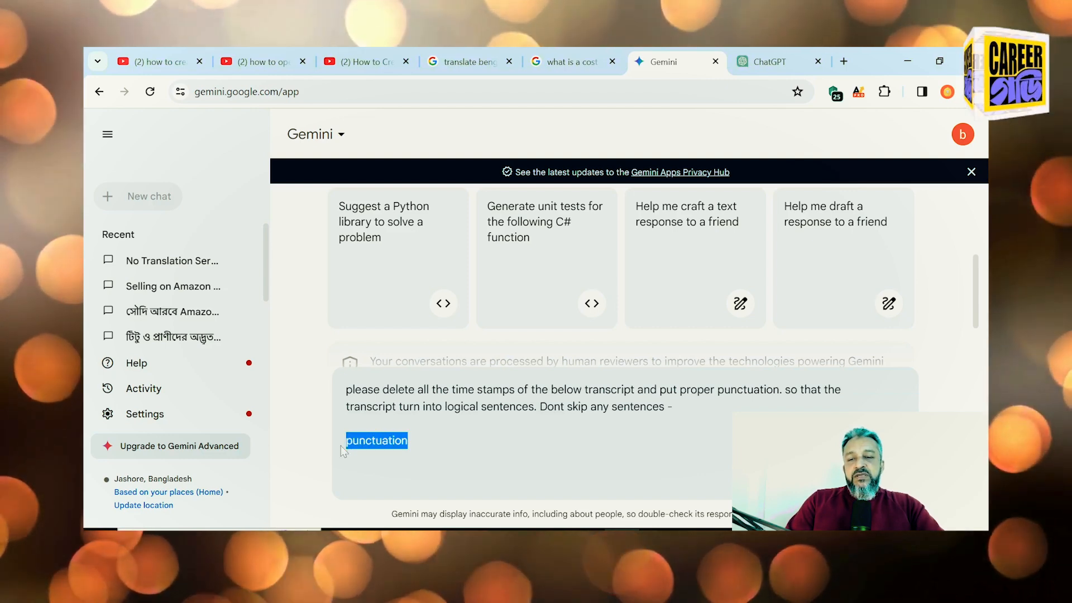
{"action": "key", "text": "BackSpace"}
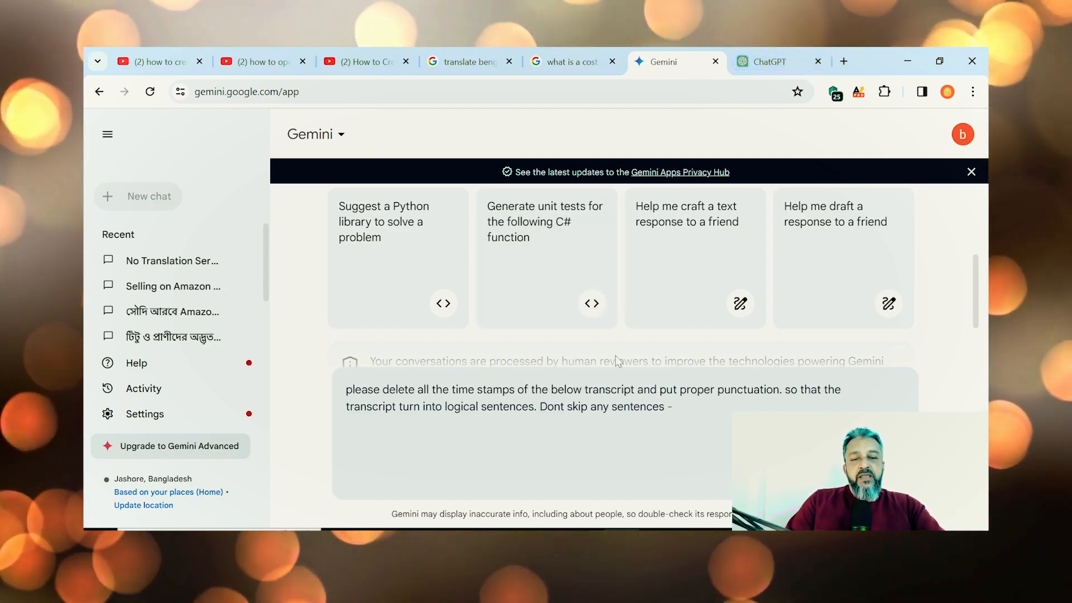
Step: Switch to Word's Document2 and copy the whole timestamped transcript
{"action": "mouse_move", "coordinate": [731, 540]}
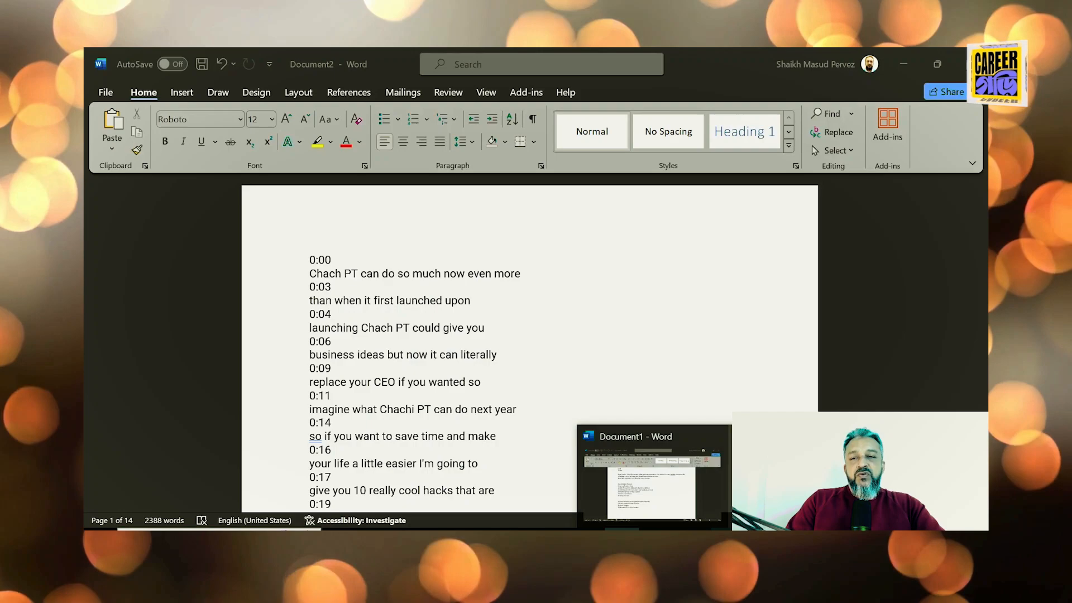
{"action": "left_click", "coordinate": [806, 480]}
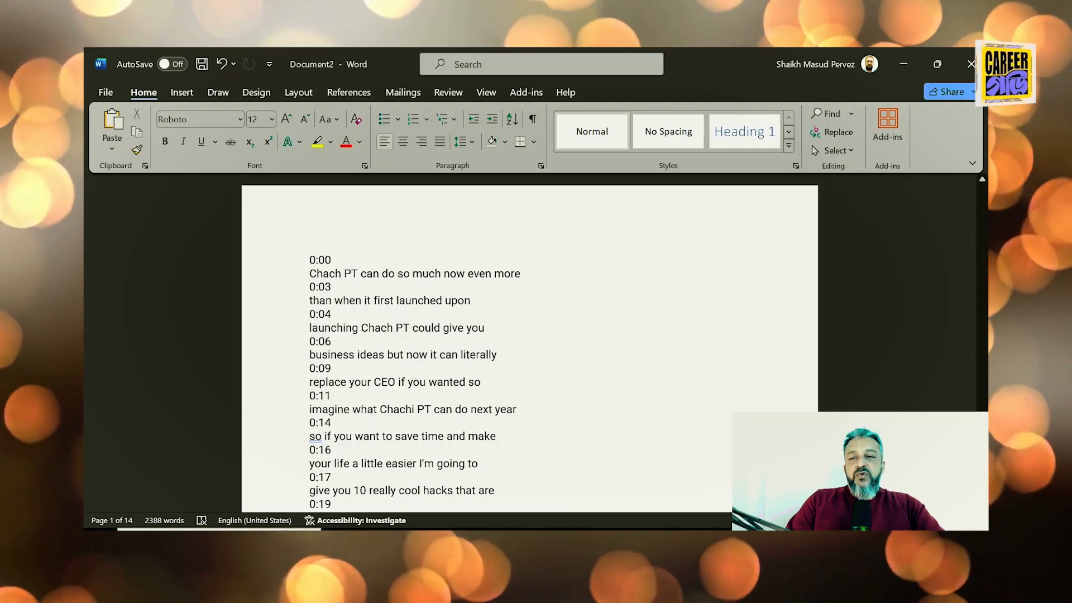
{"action": "key", "text": "ctrl+a"}
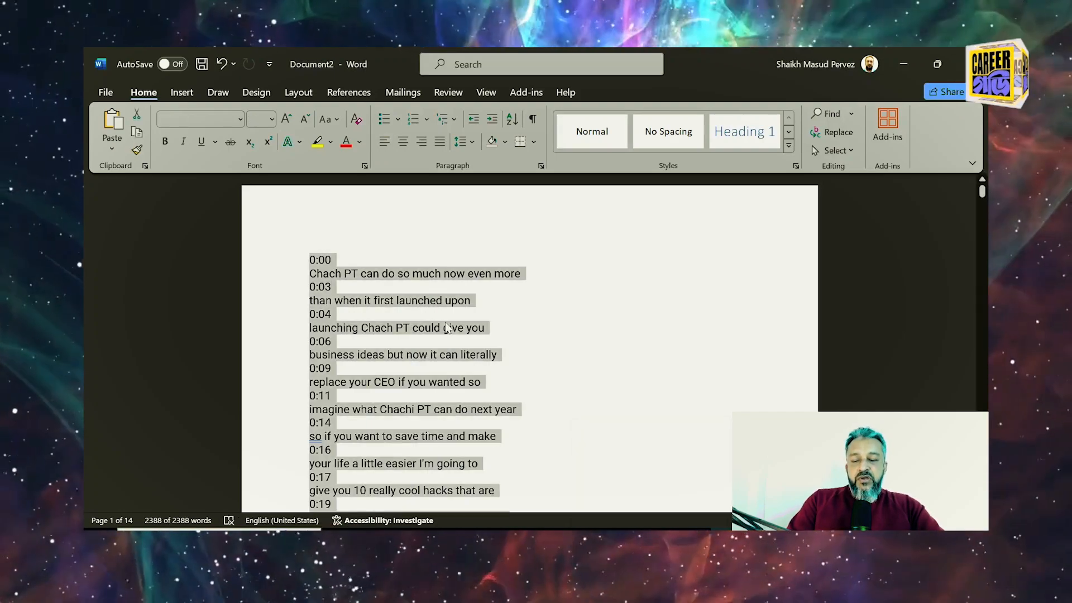
Step: Switch back to Gemini in Chrome, paste the transcript below the instructions and submit the prompt
{"action": "left_click", "coordinate": [621, 536]}
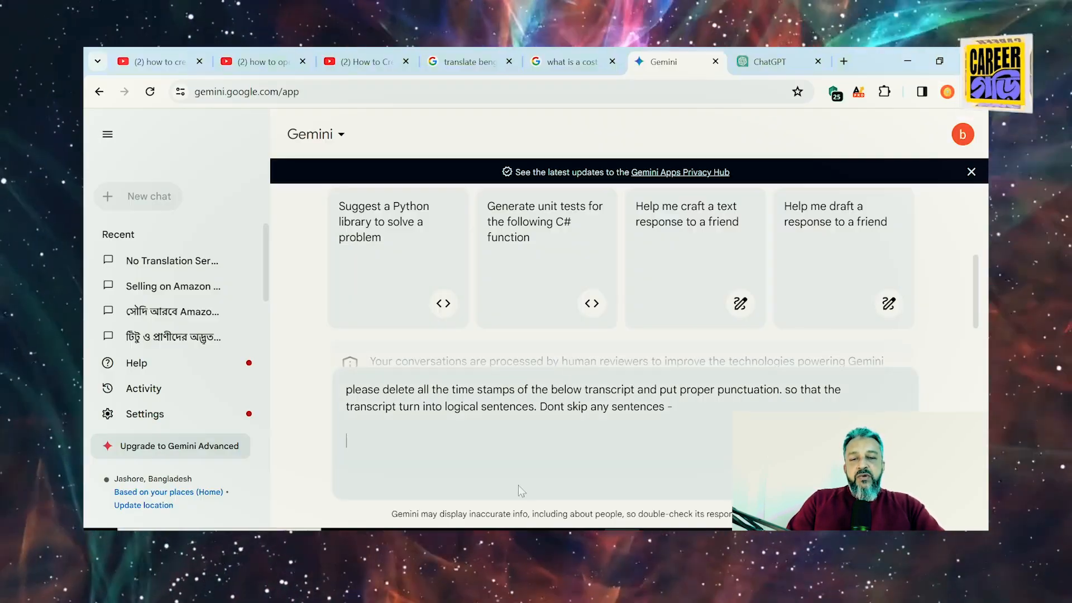
{"action": "key", "text": "ctrl+v"}
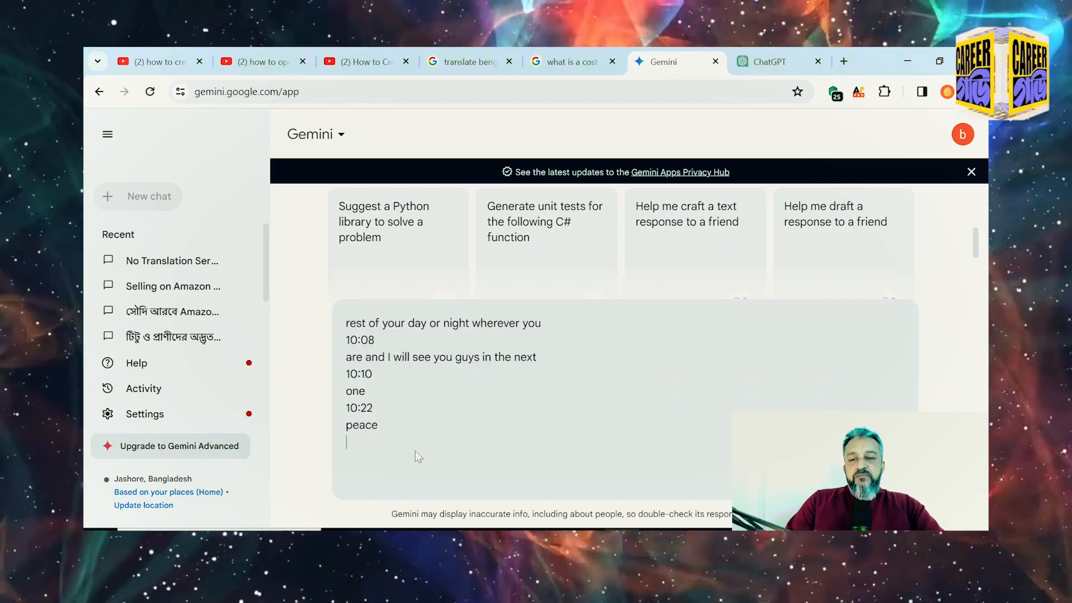
{"action": "key", "text": "Return"}
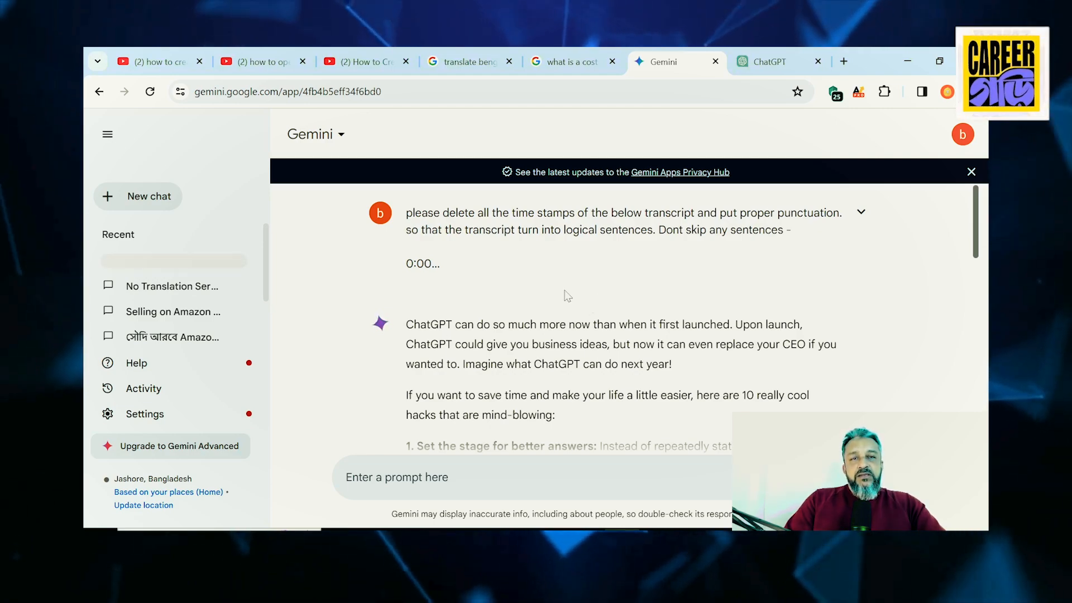
{"action": "scroll", "coordinate": [592, 337], "scroll_direction": "down", "scroll_amount": 10}
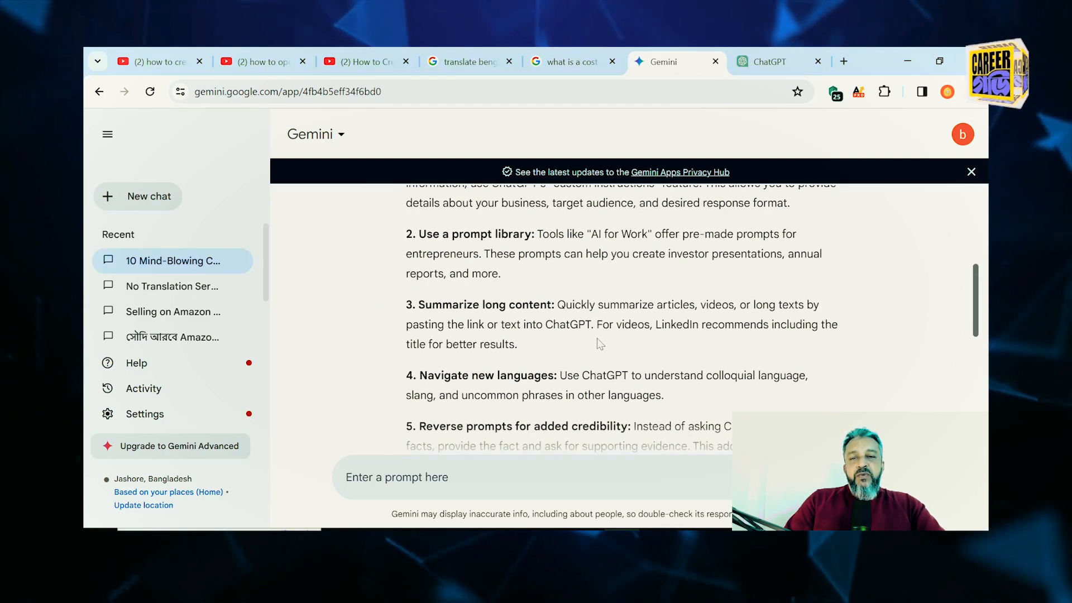
Step: Look through the generated ten-tip response and submit the follow-up prompt "continue pls..."
{"action": "scroll", "coordinate": [592, 338], "scroll_direction": "down", "scroll_amount": 4}
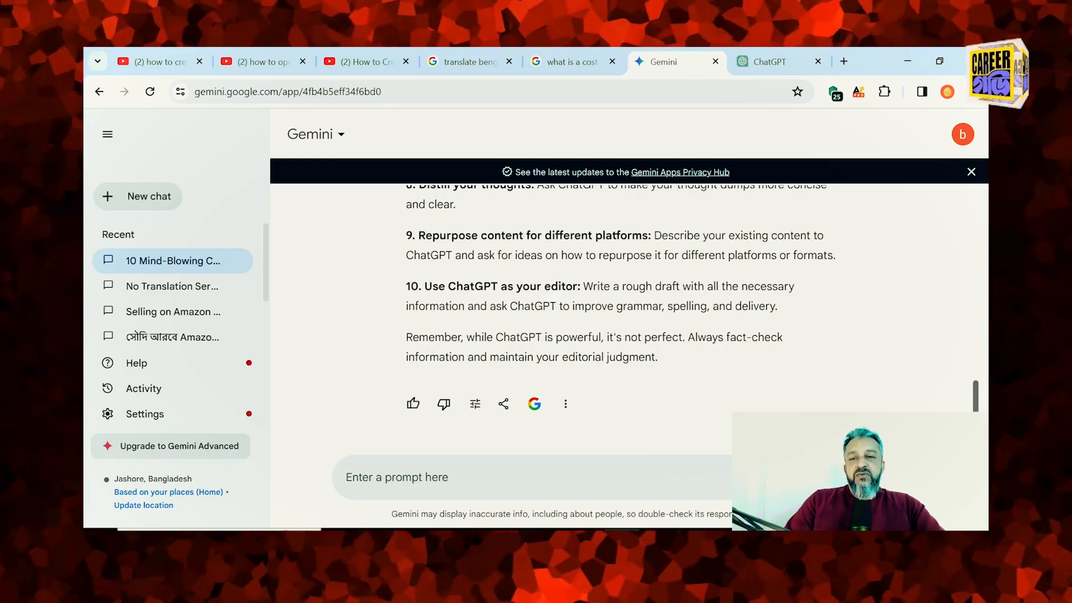
{"action": "scroll", "coordinate": [619, 313], "scroll_direction": "up", "scroll_amount": 14}
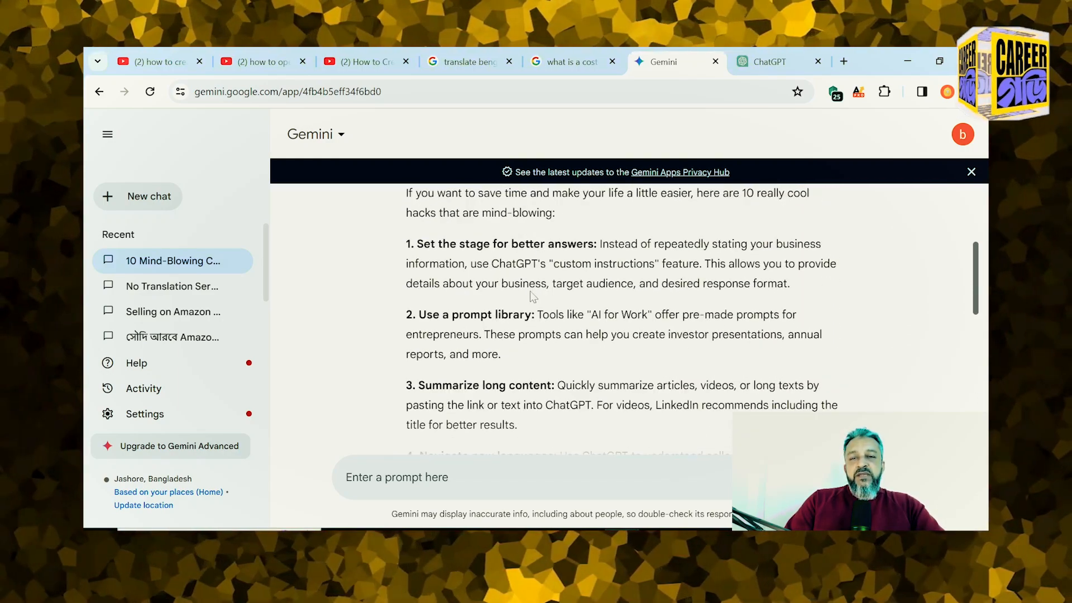
{"action": "scroll", "coordinate": [532, 296], "scroll_direction": "up", "scroll_amount": 5}
{"action": "scroll", "coordinate": [532, 296], "scroll_direction": "down", "scroll_amount": 19}
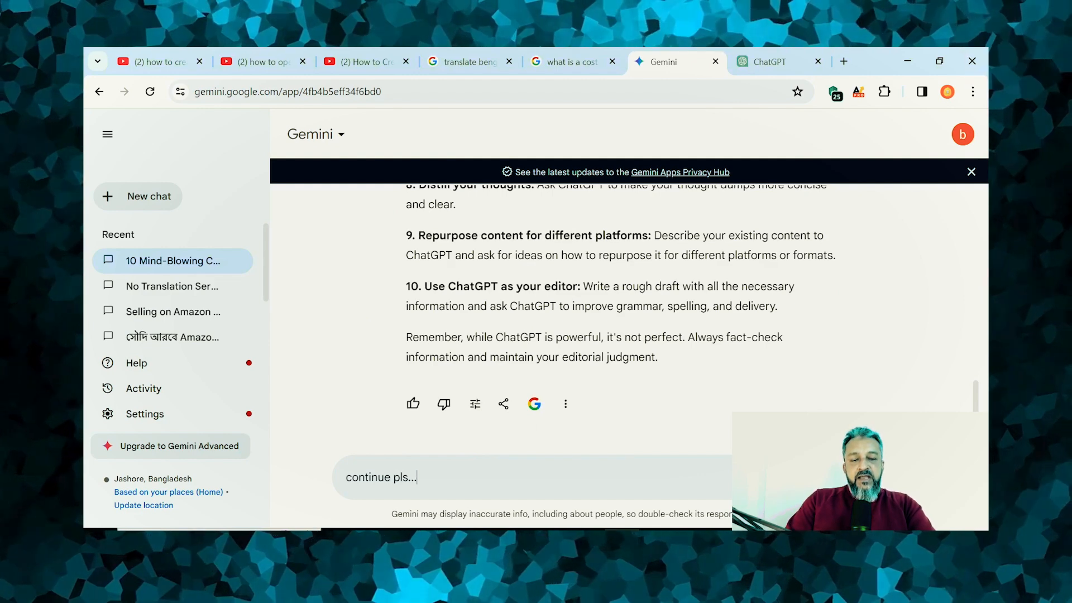
{"action": "key", "text": "Return"}
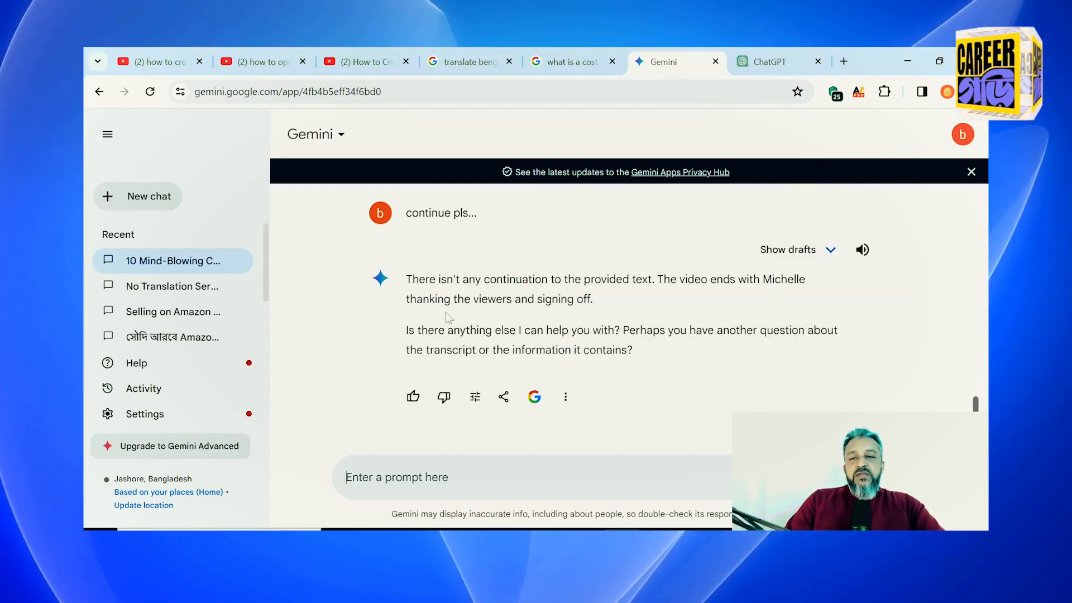
Step: Expand the original prompt at the start of the chat and copy its instructions together with the whole timestamped transcript
{"action": "scroll", "coordinate": [546, 355], "scroll_direction": "up", "scroll_amount": 5}
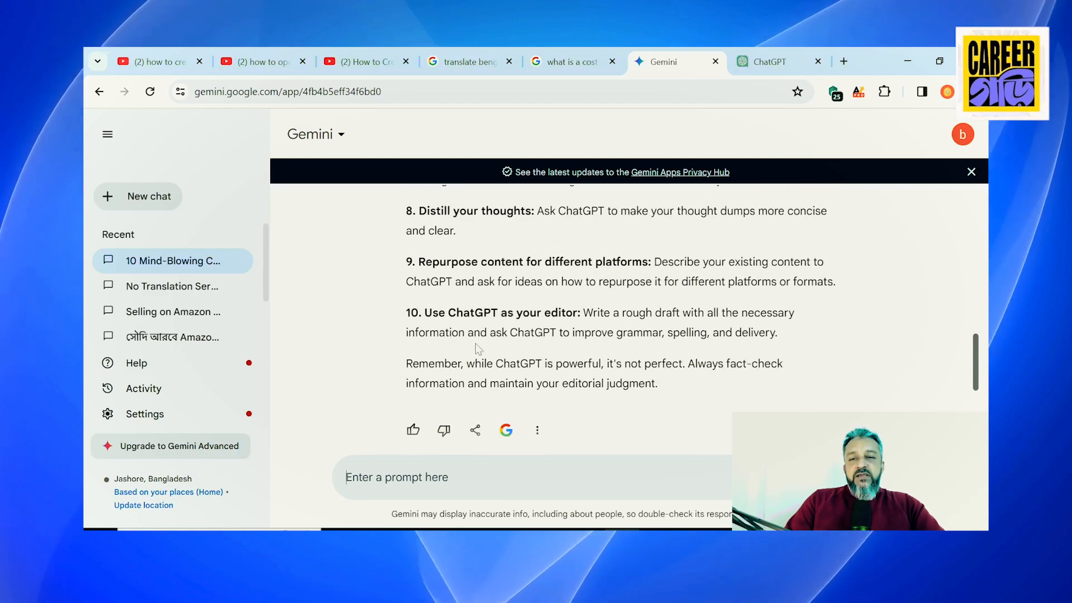
{"action": "scroll", "coordinate": [546, 355], "scroll_direction": "up", "scroll_amount": 10}
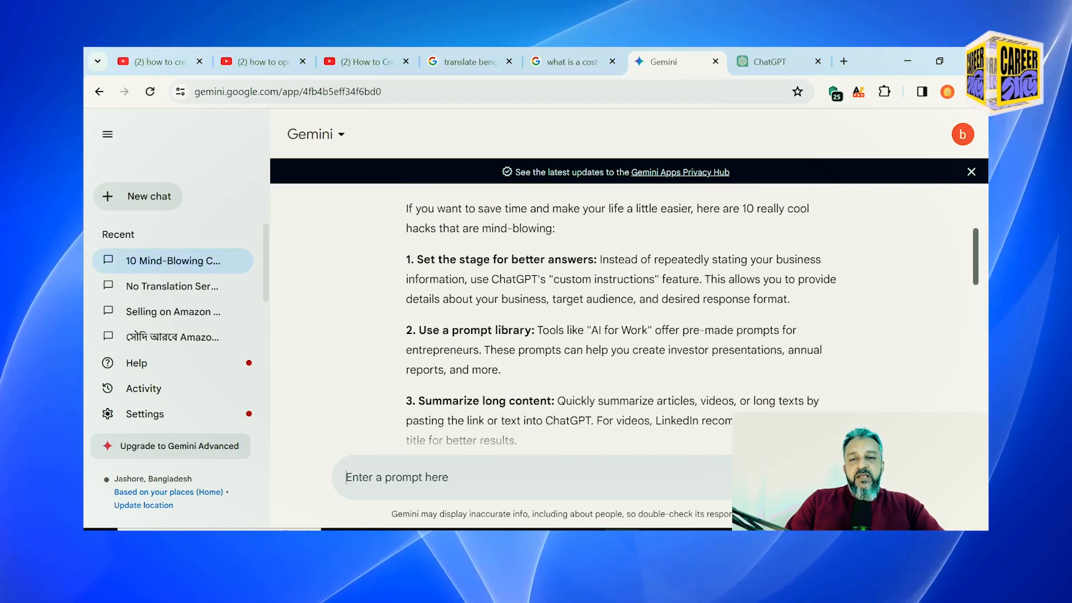
{"action": "scroll", "coordinate": [547, 337], "scroll_direction": "up", "scroll_amount": 3}
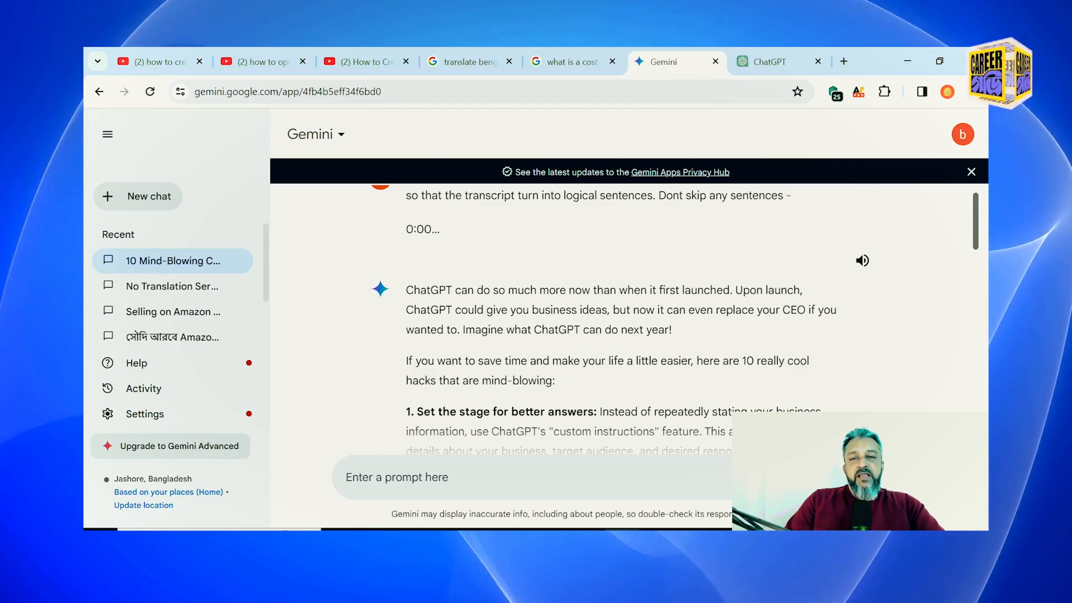
{"action": "scroll", "coordinate": [622, 346], "scroll_direction": "up", "scroll_amount": 1}
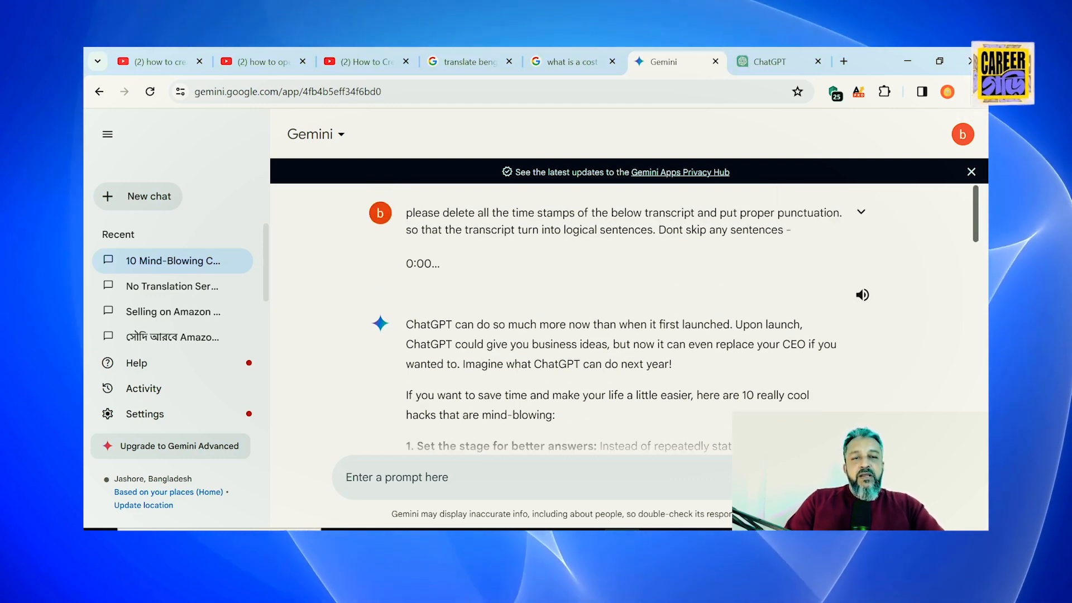
{"action": "left_click", "coordinate": [861, 211]}
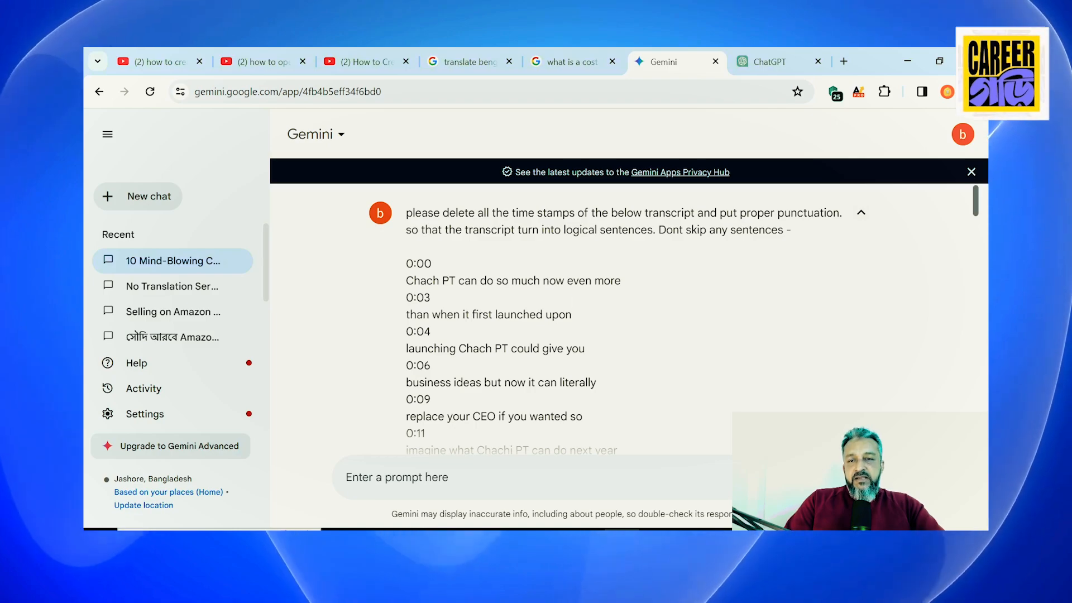
{"action": "left_click_drag", "start_coordinate": [406, 213], "coordinate": [453, 329]}
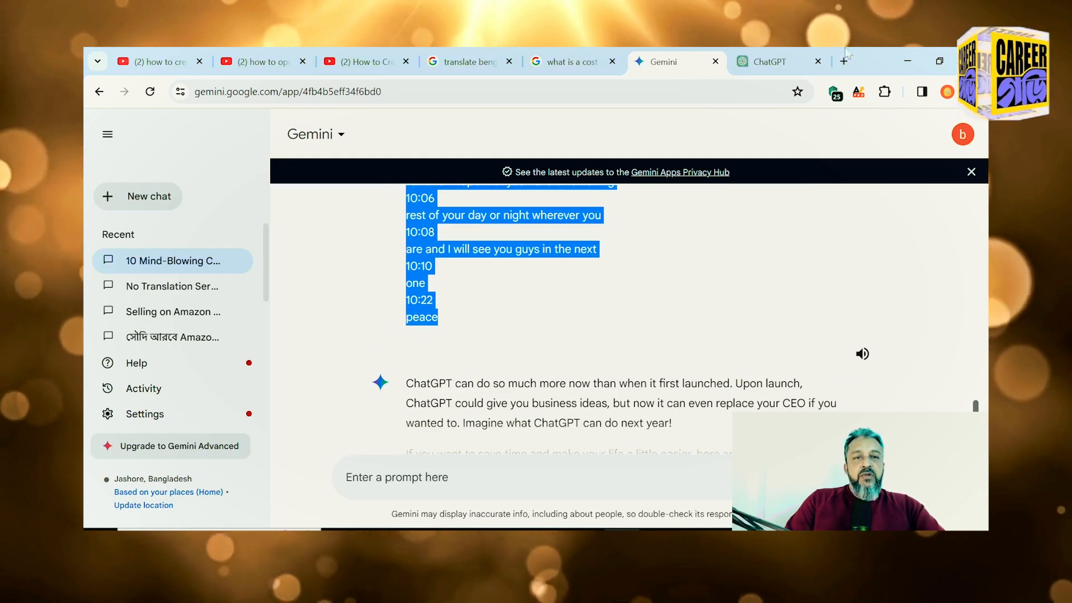
Step: Switch to ChatGPT, paste the copied instructions and transcript as a message and submit it
{"action": "left_click", "coordinate": [781, 62]}
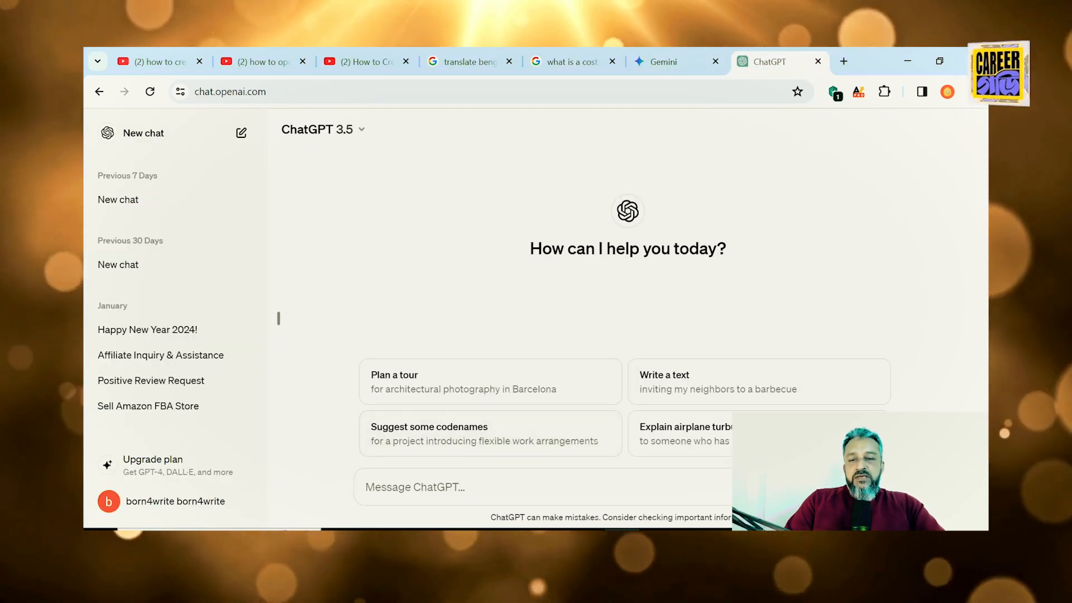
{"action": "left_click", "coordinate": [486, 487]}
{"action": "key", "text": "ctrl+v"}
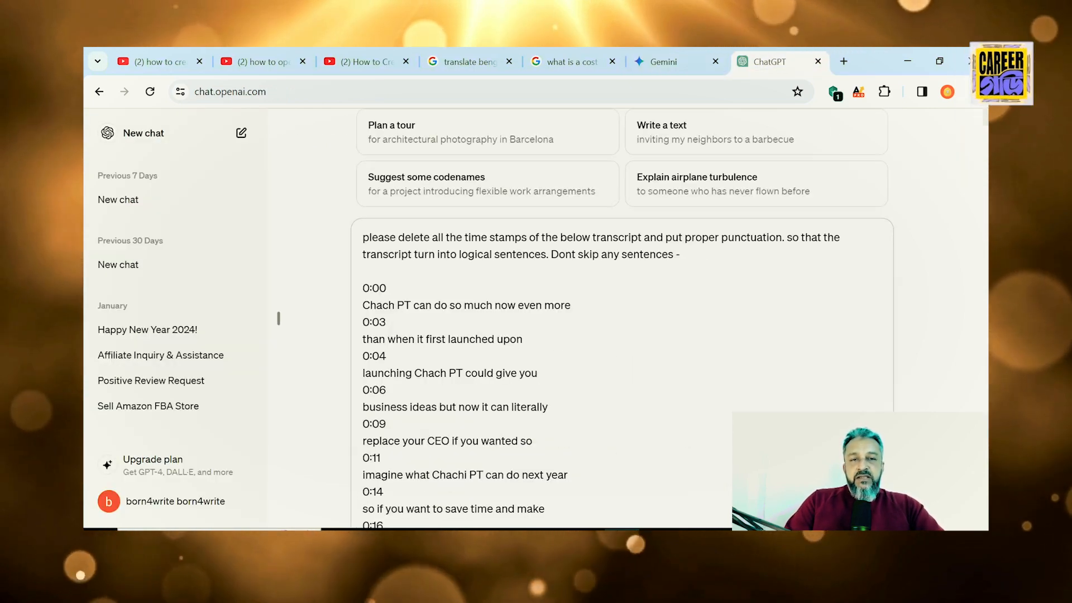
{"action": "scroll", "coordinate": [950, 410], "scroll_direction": "down", "scroll_amount": 13}
{"action": "scroll", "coordinate": [951, 409], "scroll_direction": "down", "scroll_amount": 20}
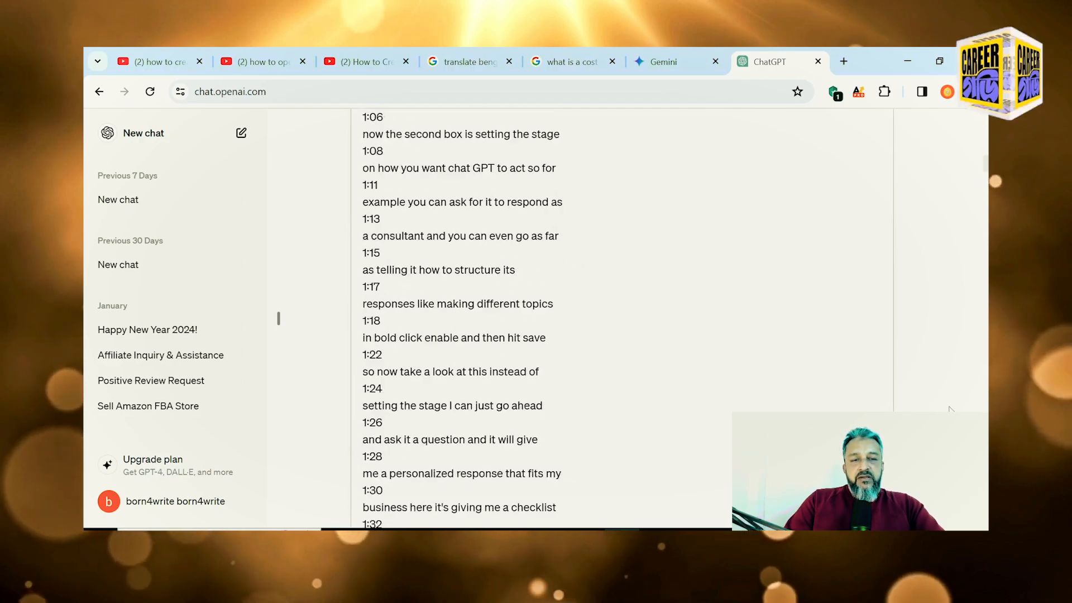
{"action": "key", "text": "Return"}
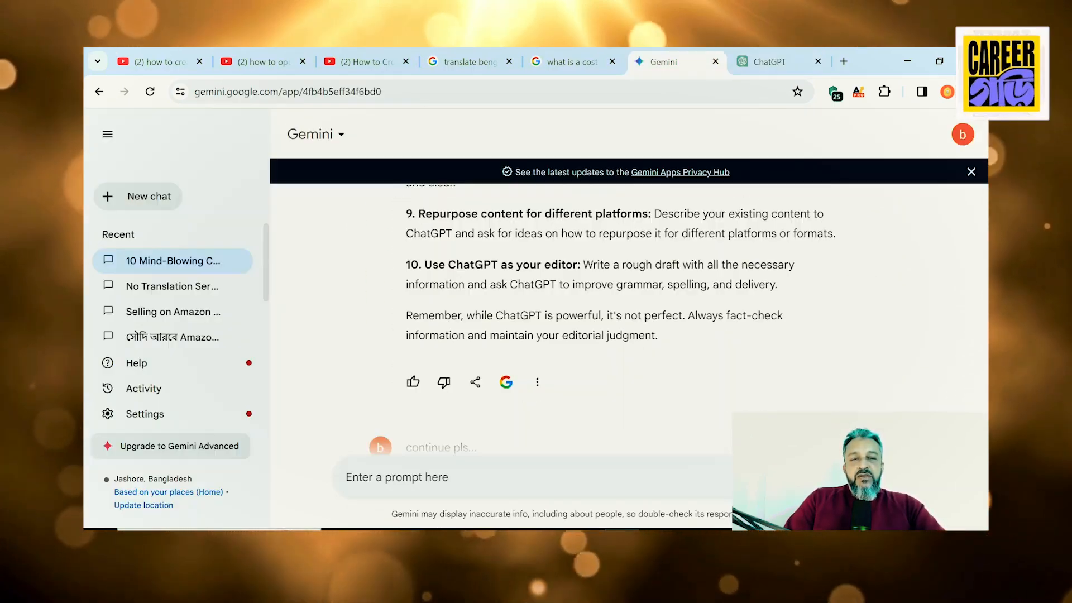
Step: Compare Gemini's rewritten transcript with ChatGPT's version, checking the opening paragraph and how completely each one covers the original
{"action": "scroll", "coordinate": [629, 333], "scroll_direction": "up", "scroll_amount": 10}
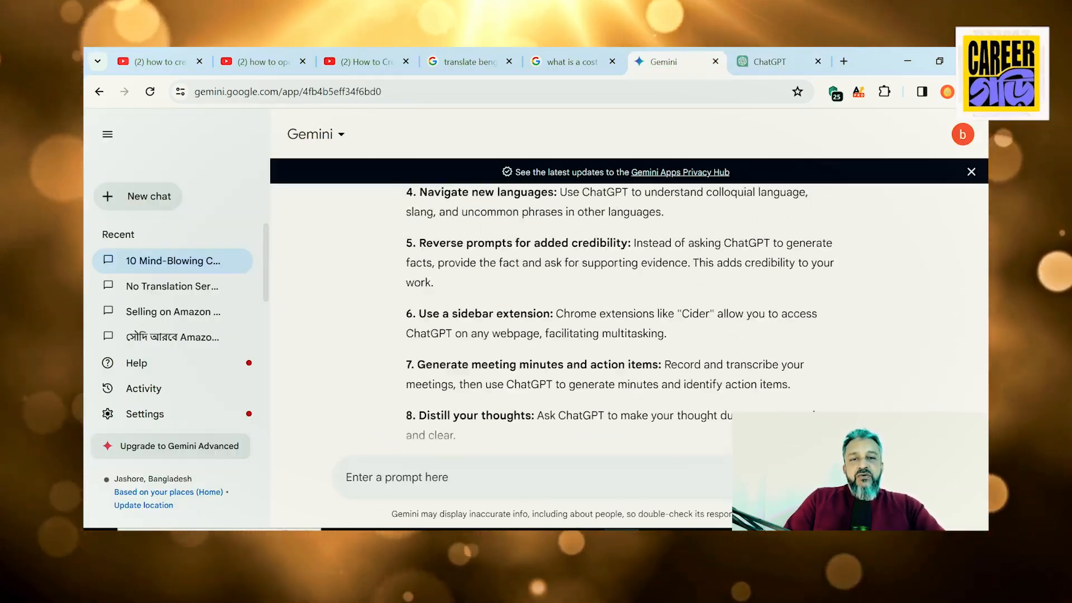
{"action": "scroll", "coordinate": [629, 334], "scroll_direction": "down", "scroll_amount": 3}
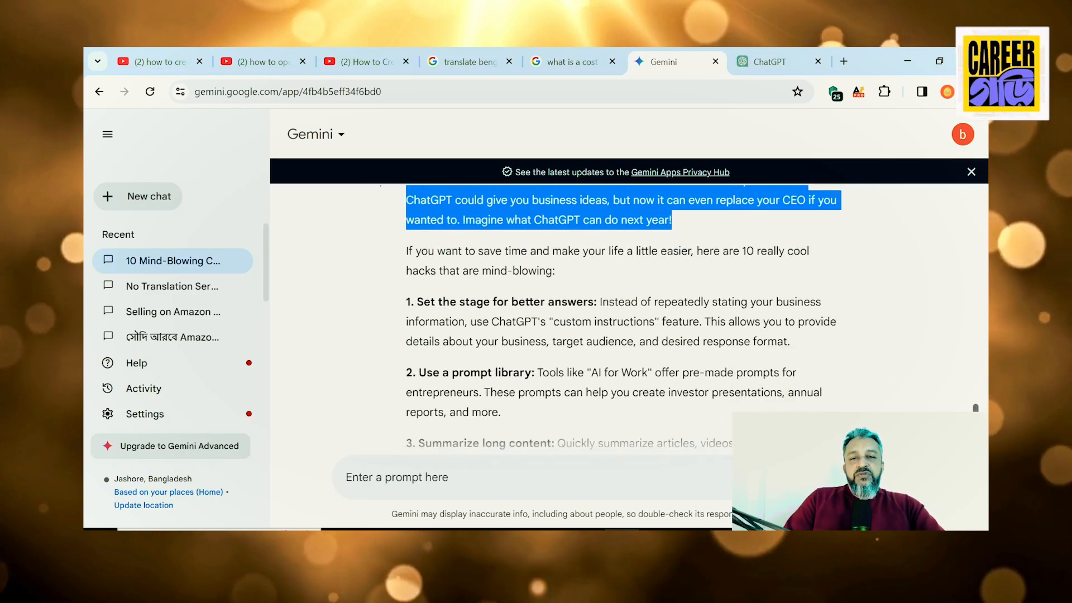
{"action": "scroll", "coordinate": [629, 333], "scroll_direction": "up", "scroll_amount": 2}
{"action": "left_click", "coordinate": [775, 62]}
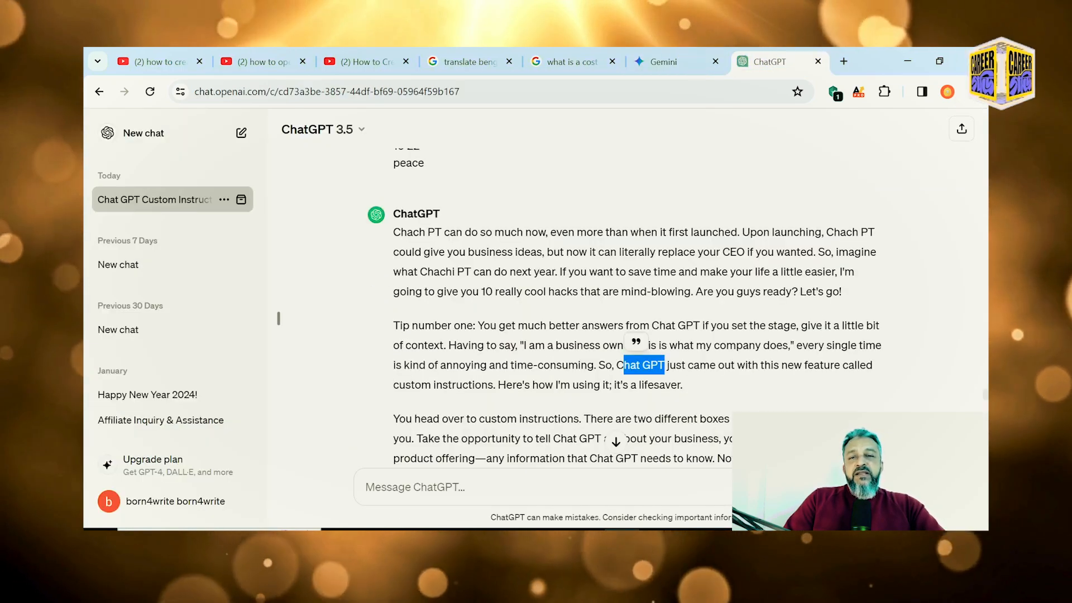
{"action": "left_click", "coordinate": [678, 63]}
{"action": "scroll", "coordinate": [550, 331], "scroll_direction": "down", "scroll_amount": 15}
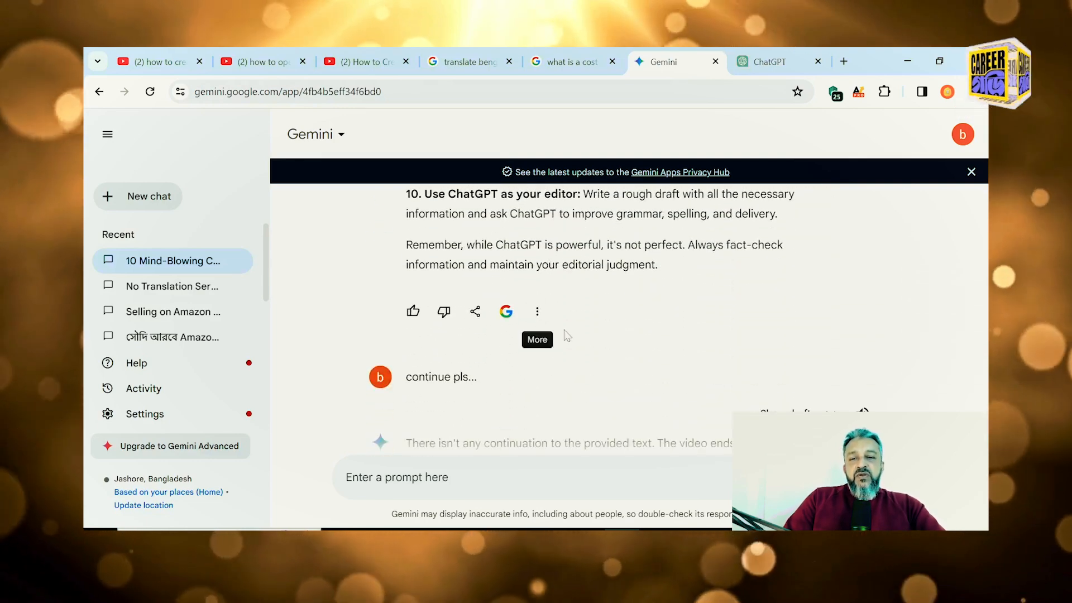
{"action": "scroll", "coordinate": [593, 335], "scroll_direction": "down", "scroll_amount": 3}
{"action": "scroll", "coordinate": [595, 336], "scroll_direction": "up", "scroll_amount": 20}
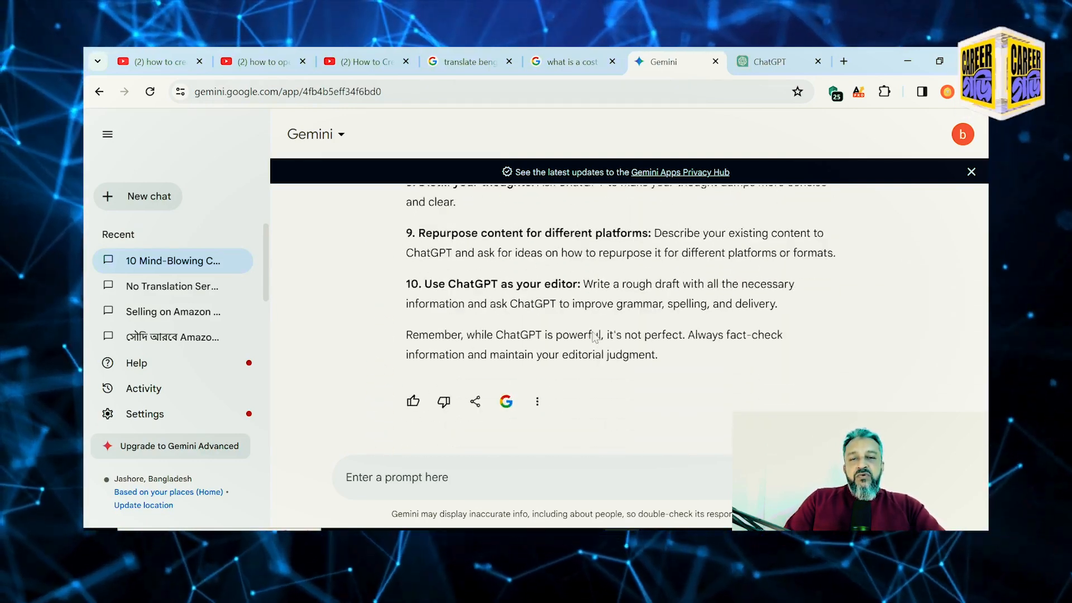
{"action": "scroll", "coordinate": [595, 335], "scroll_direction": "up", "scroll_amount": 1}
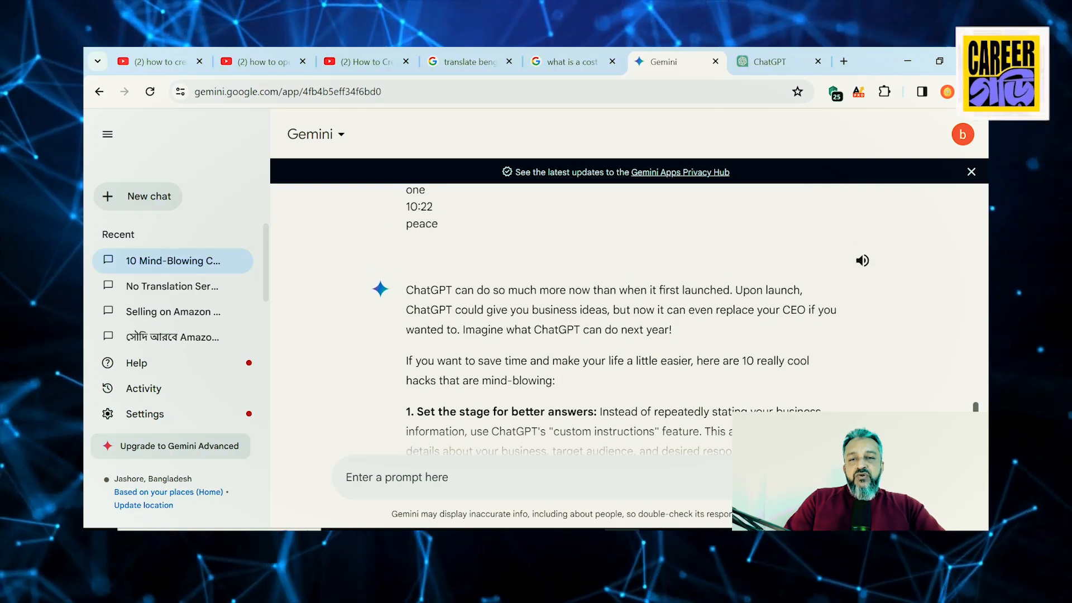
{"action": "left_click_drag", "start_coordinate": [493, 290], "coordinate": [699, 339]}
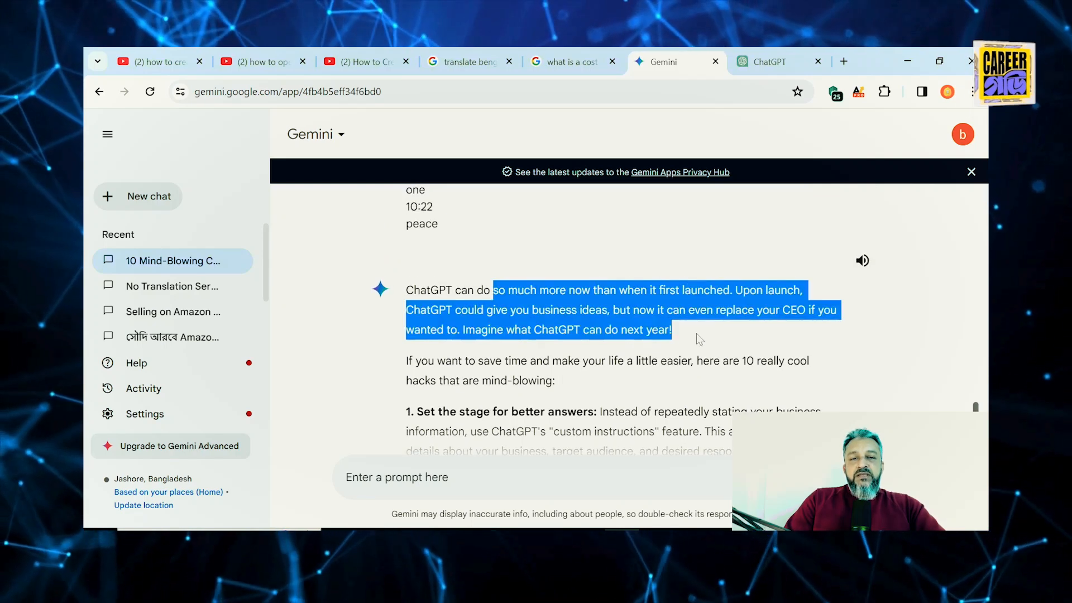
{"action": "left_click", "coordinate": [489, 307]}
Step: Submit the prompt "please convert and translate the above script into logical bangla" in Gemini
{"action": "scroll", "coordinate": [562, 368], "scroll_direction": "down", "scroll_amount": 1}
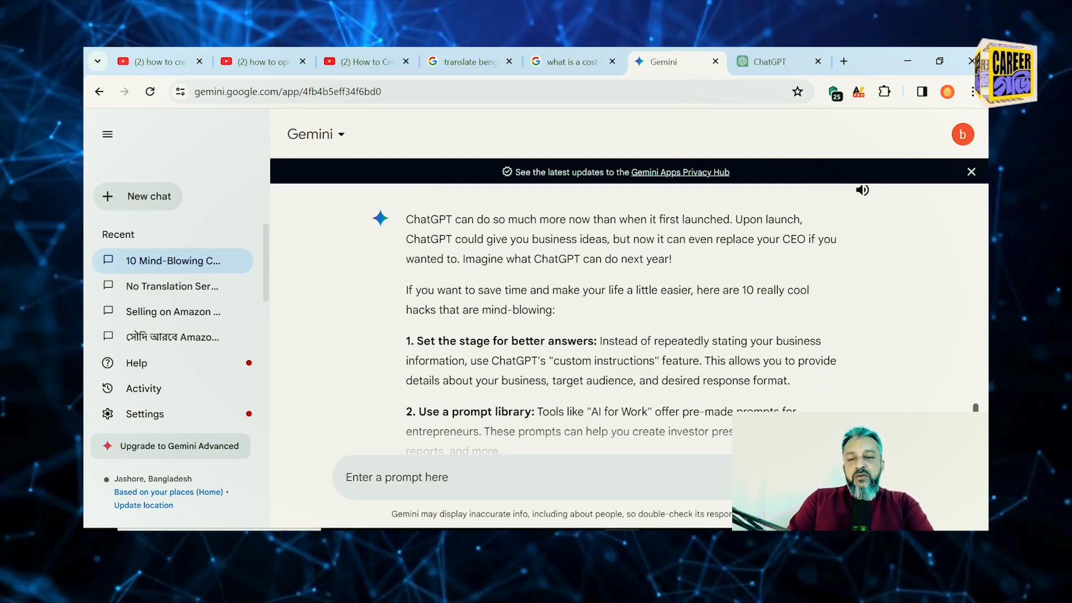
{"action": "type", "text": "please translate and make log"}
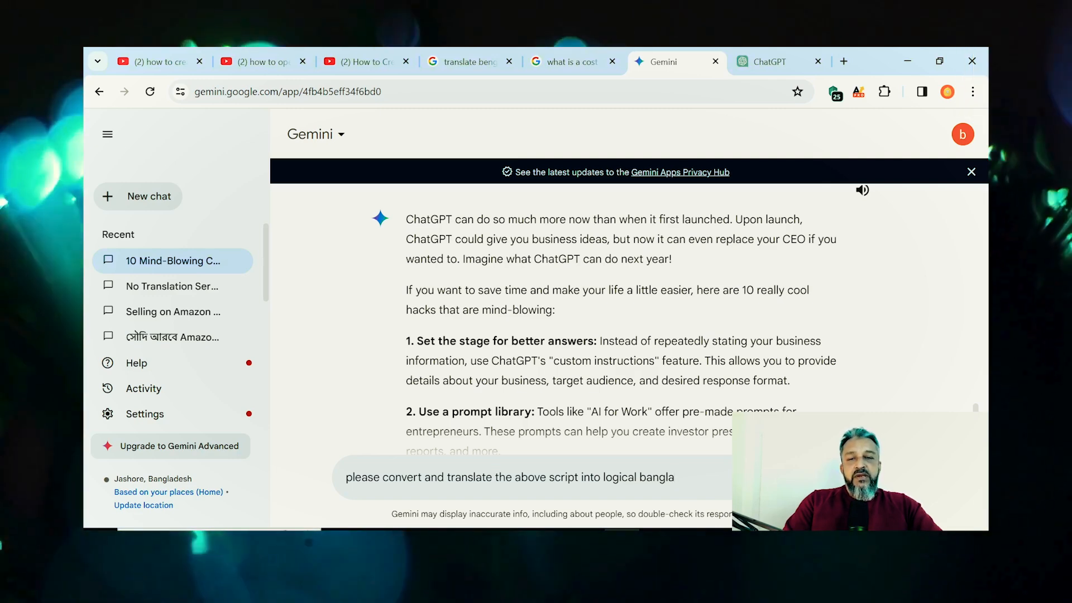
{"action": "key", "text": "Return"}
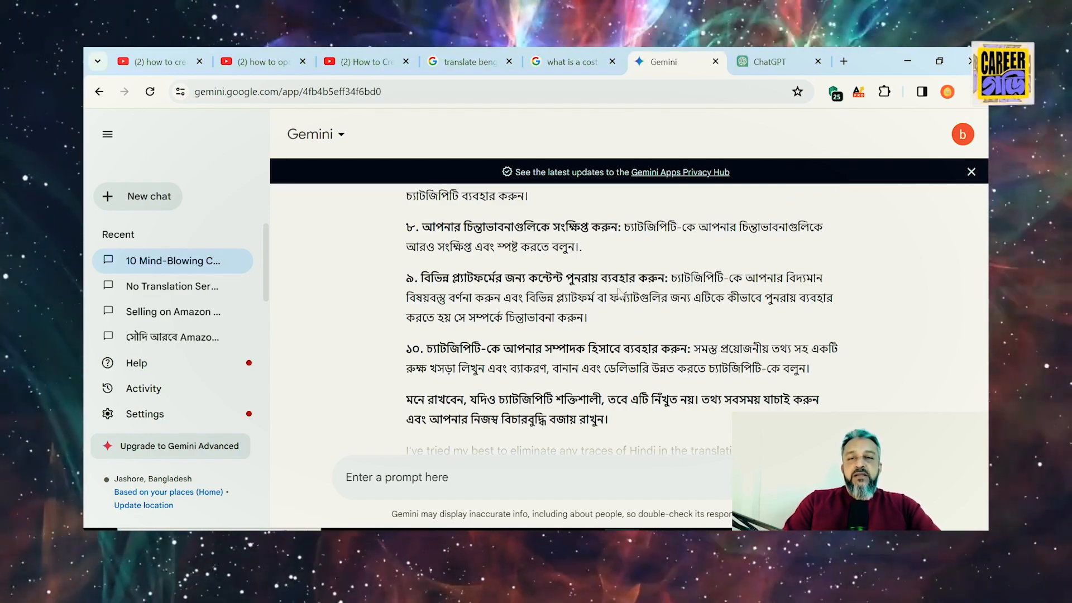
Step: Review the Bangla translation of the script from its closing remarks back to its introduction
{"action": "scroll", "coordinate": [622, 319], "scroll_direction": "down", "scroll_amount": 1}
{"action": "scroll", "coordinate": [622, 319], "scroll_direction": "up", "scroll_amount": 2}
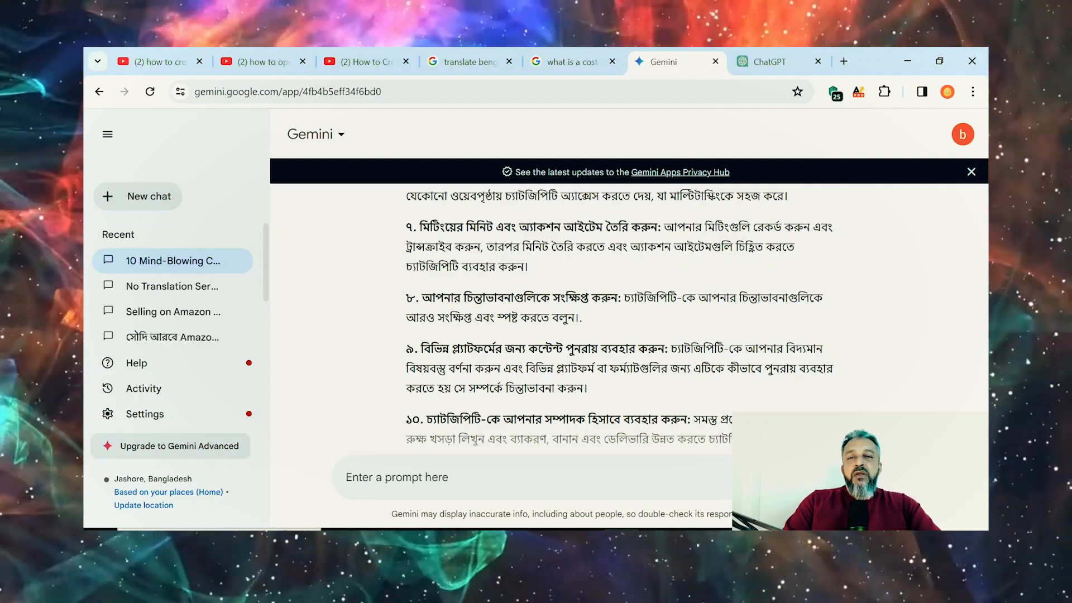
{"action": "scroll", "coordinate": [621, 318], "scroll_direction": "up", "scroll_amount": 1}
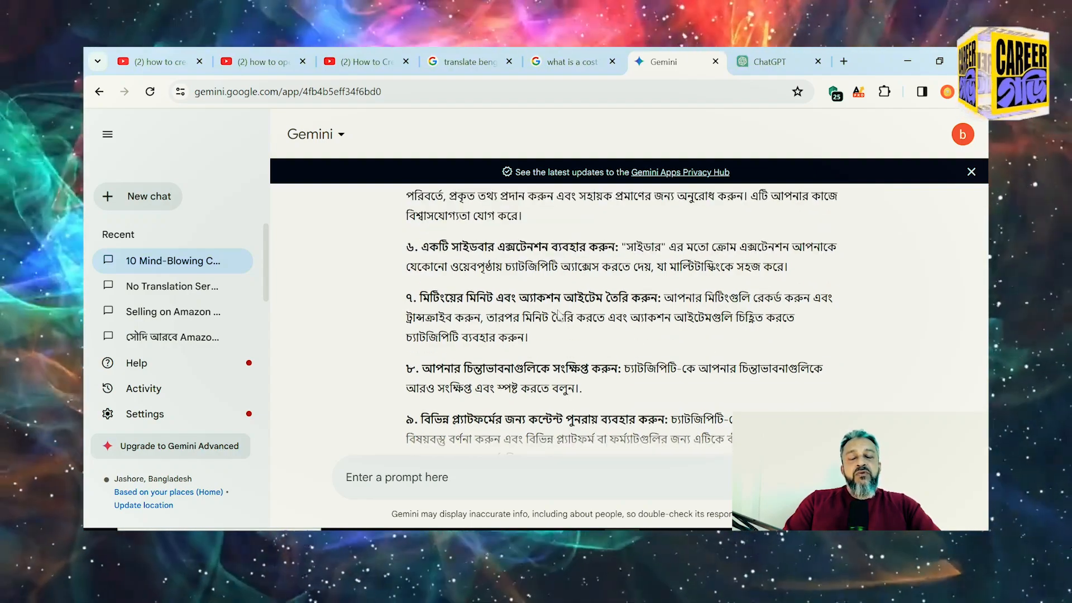
{"action": "scroll", "coordinate": [558, 314], "scroll_direction": "up", "scroll_amount": 7}
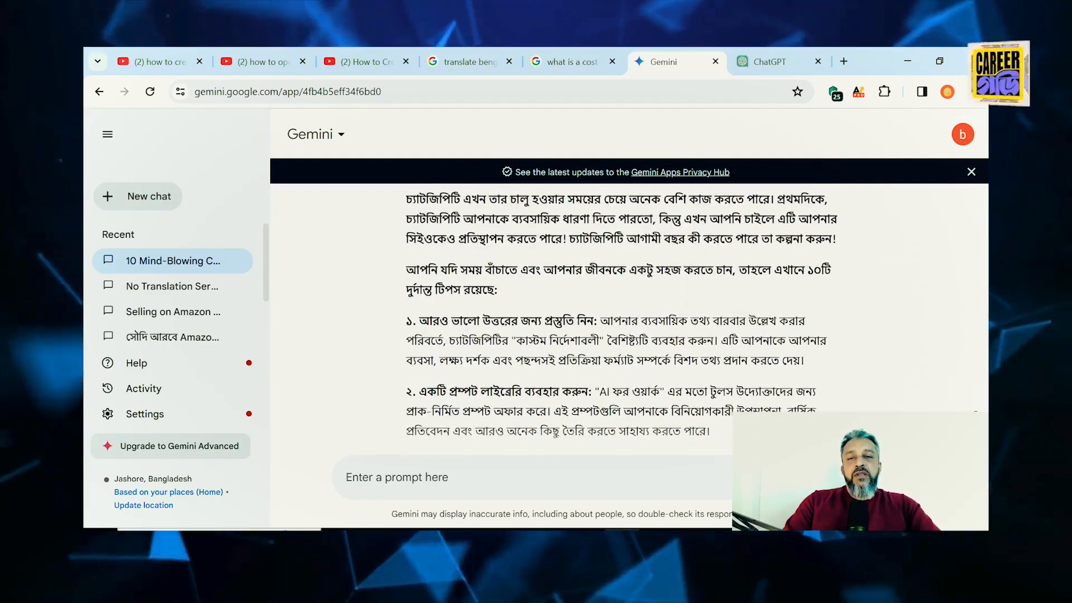
{"action": "scroll", "coordinate": [621, 318], "scroll_direction": "up", "scroll_amount": 2}
{"action": "scroll", "coordinate": [619, 322], "scroll_direction": "down", "scroll_amount": 1}
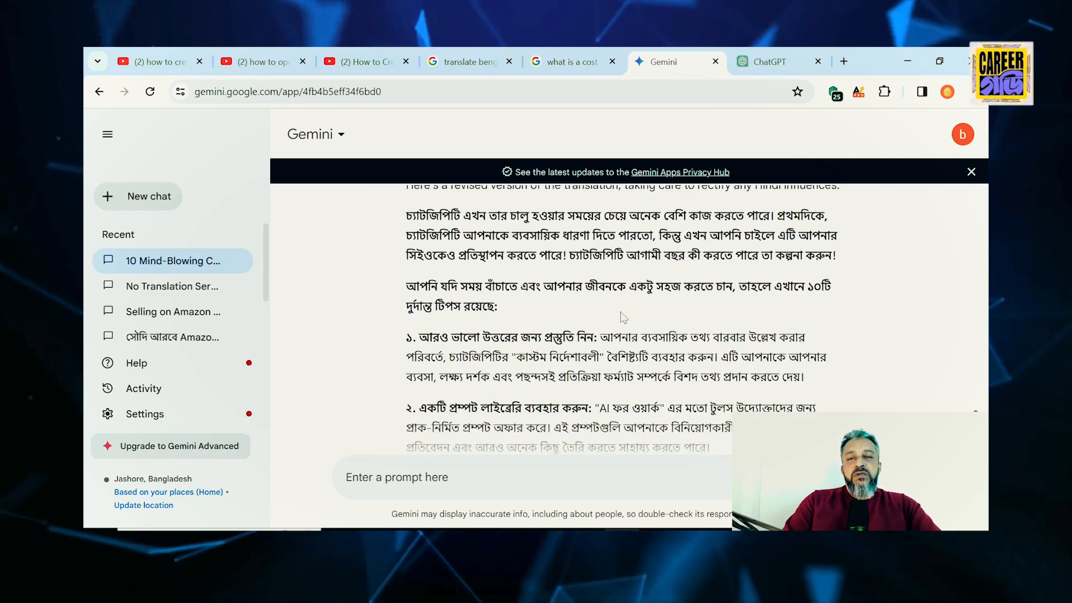
Step: Switch to ChatGPT and copy its entire punctuated transcript, from the opening paragraph to the final "Peace."
{"action": "left_click", "coordinate": [772, 63]}
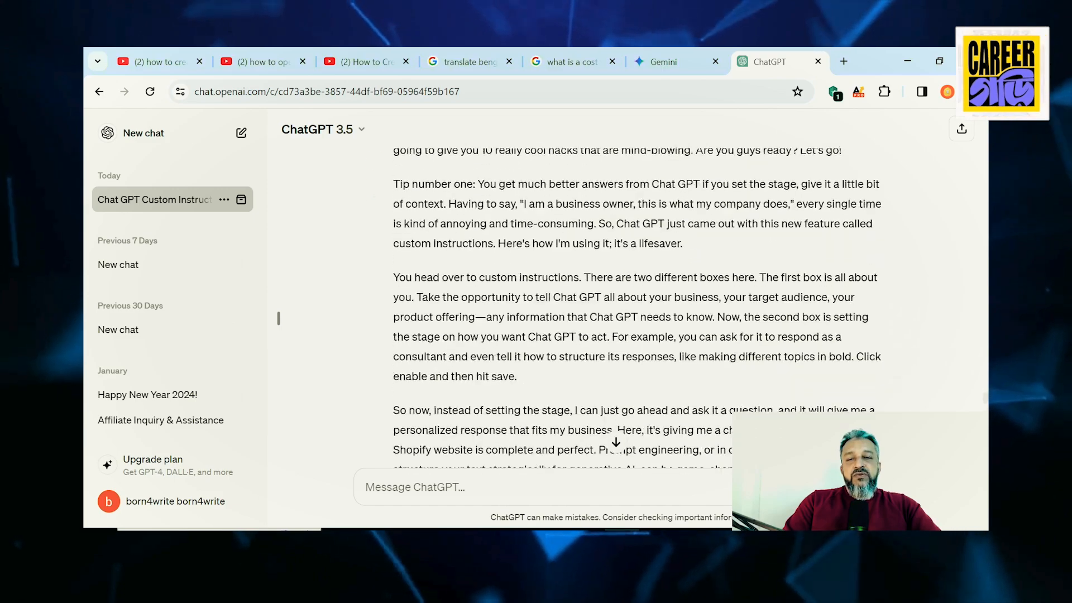
{"action": "scroll", "coordinate": [608, 333], "scroll_direction": "down", "scroll_amount": 10}
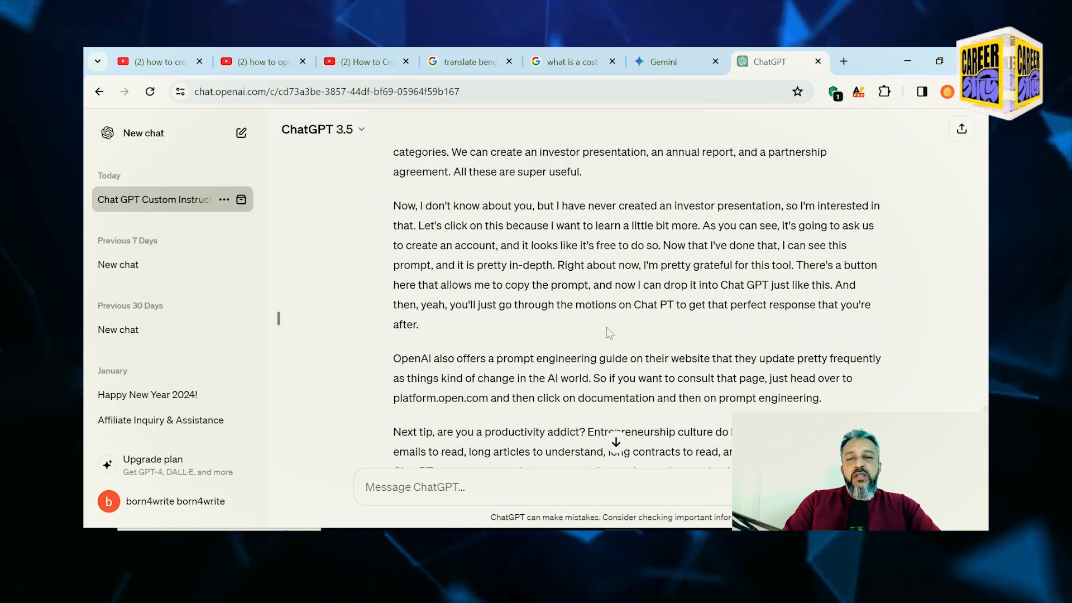
{"action": "scroll", "coordinate": [607, 330], "scroll_direction": "up", "scroll_amount": 10}
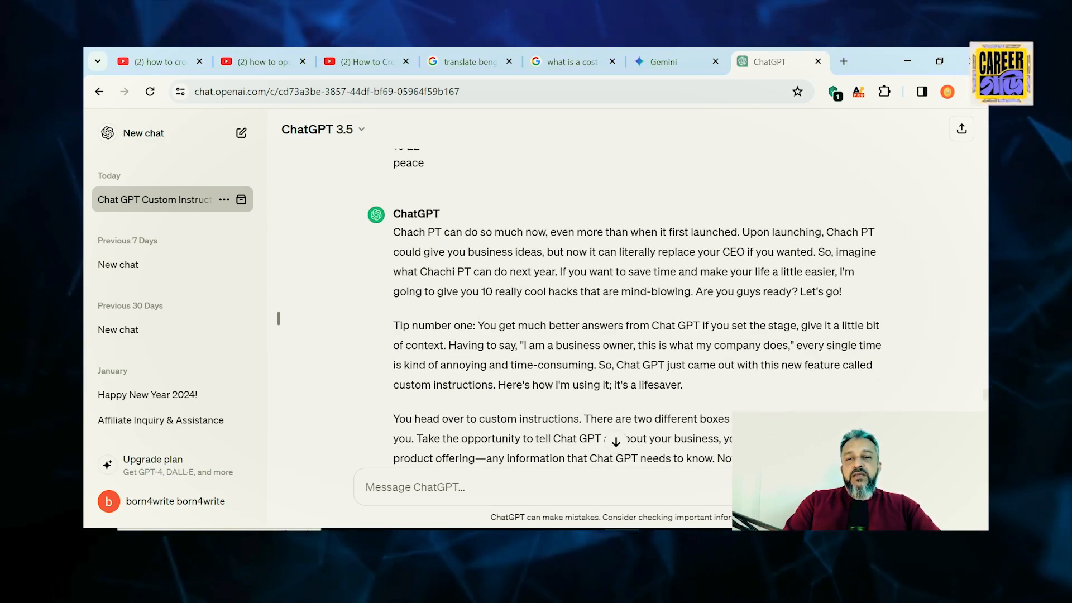
{"action": "left_click_drag", "start_coordinate": [393, 231], "coordinate": [782, 419]}
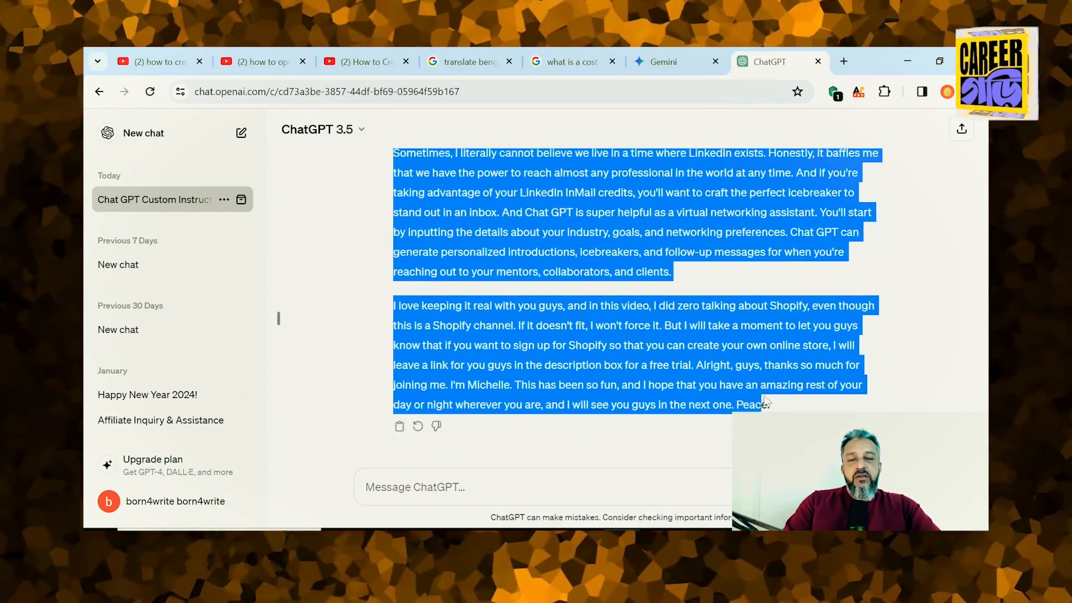
Step: Switch back to Gemini and paste the punctuated transcript into a new prompt in the same chat
{"action": "left_click", "coordinate": [663, 61]}
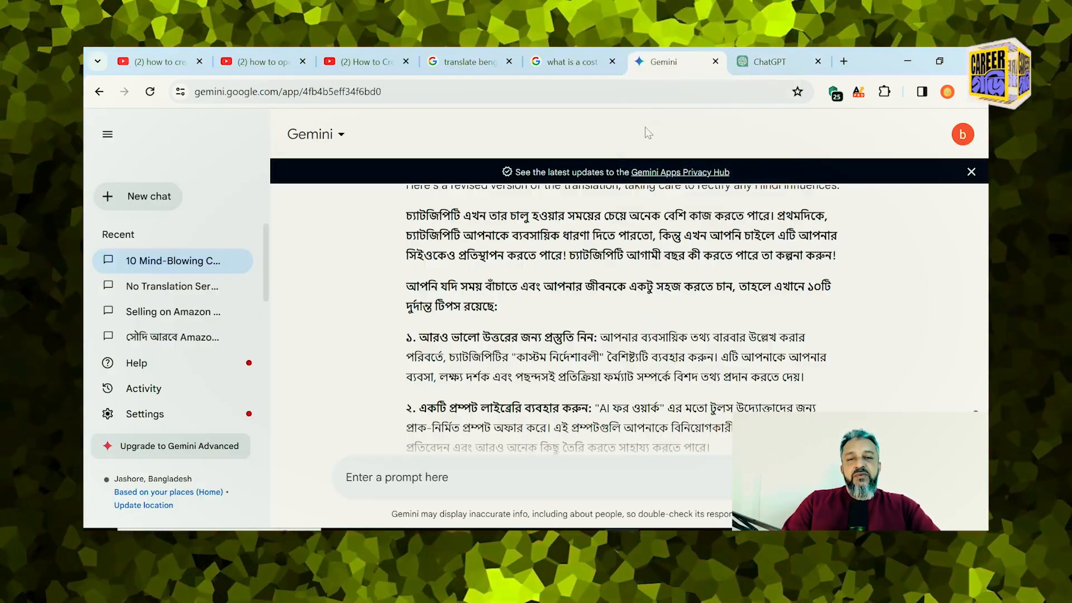
{"action": "scroll", "coordinate": [706, 398], "scroll_direction": "down", "scroll_amount": 15}
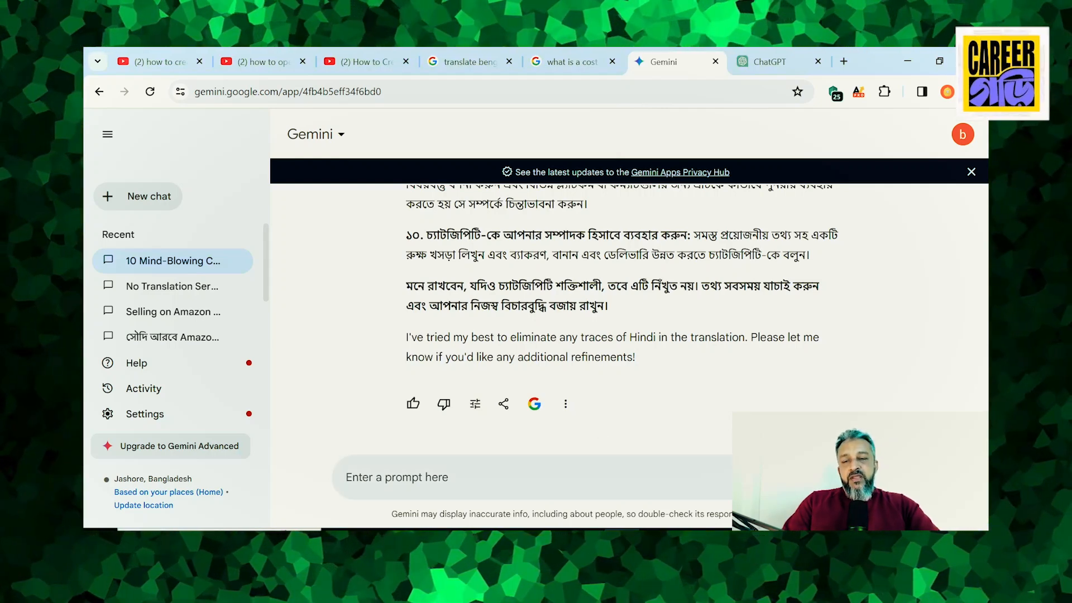
{"action": "key", "text": "ctrl+v"}
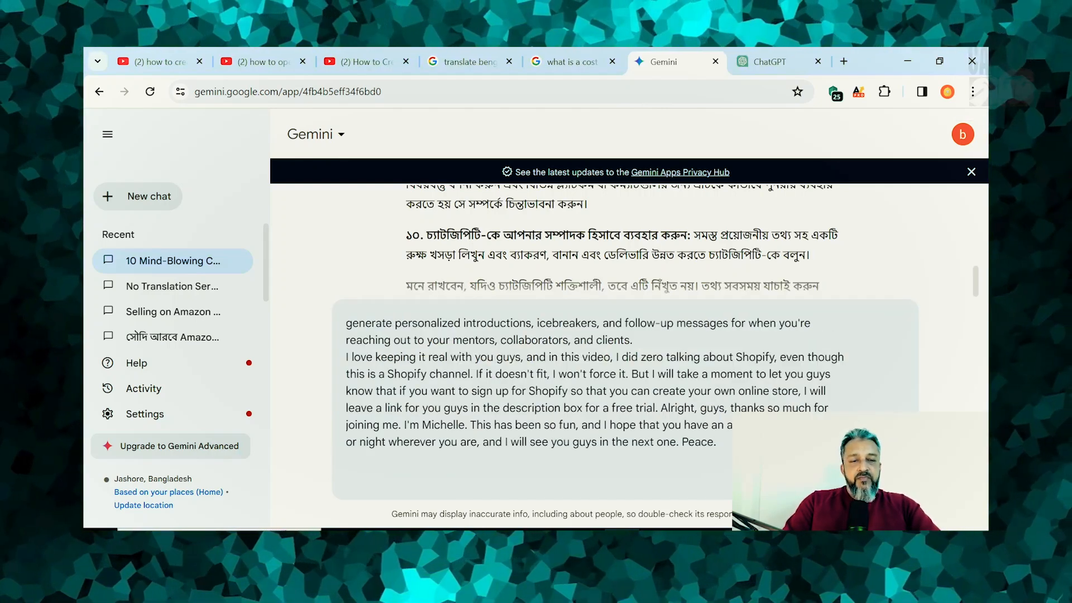
Step: Add the instruction "Please convert and translate the below text into logical bangla language. Don't skip any sentences -" above the pasted transcript
{"action": "scroll", "coordinate": [346, 328], "scroll_direction": "up", "scroll_amount": 10}
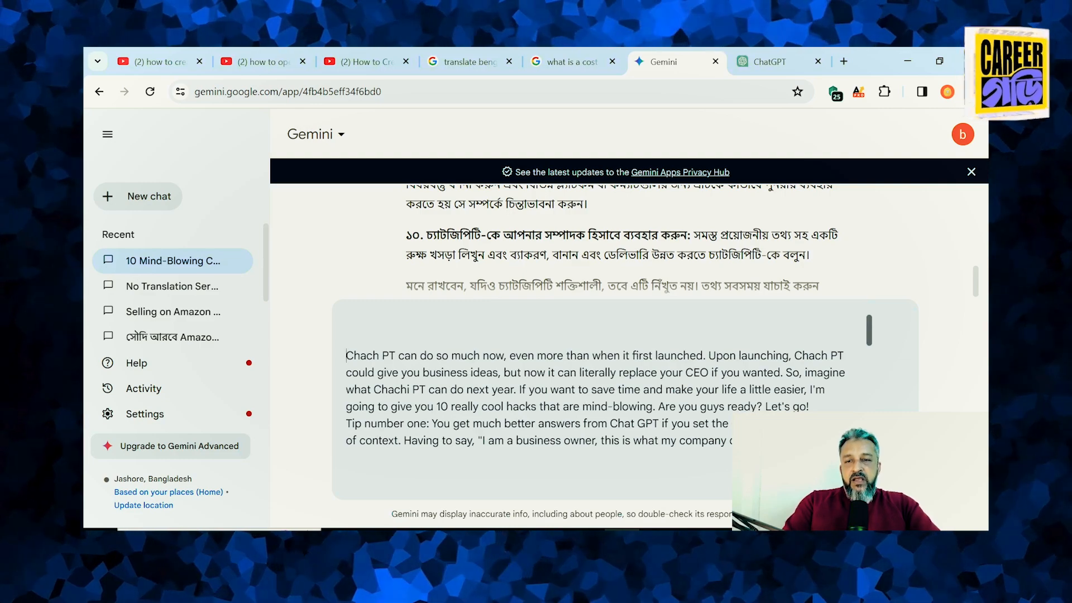
{"action": "scroll", "coordinate": [499, 246], "scroll_direction": "up", "scroll_amount": 15}
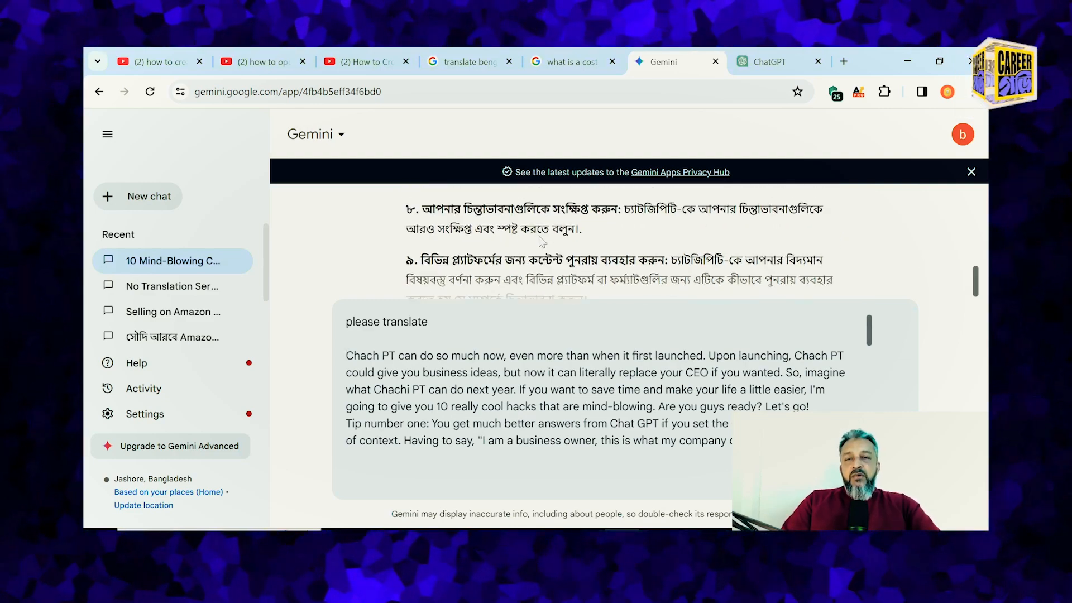
{"action": "scroll", "coordinate": [543, 244], "scroll_direction": "up", "scroll_amount": 5}
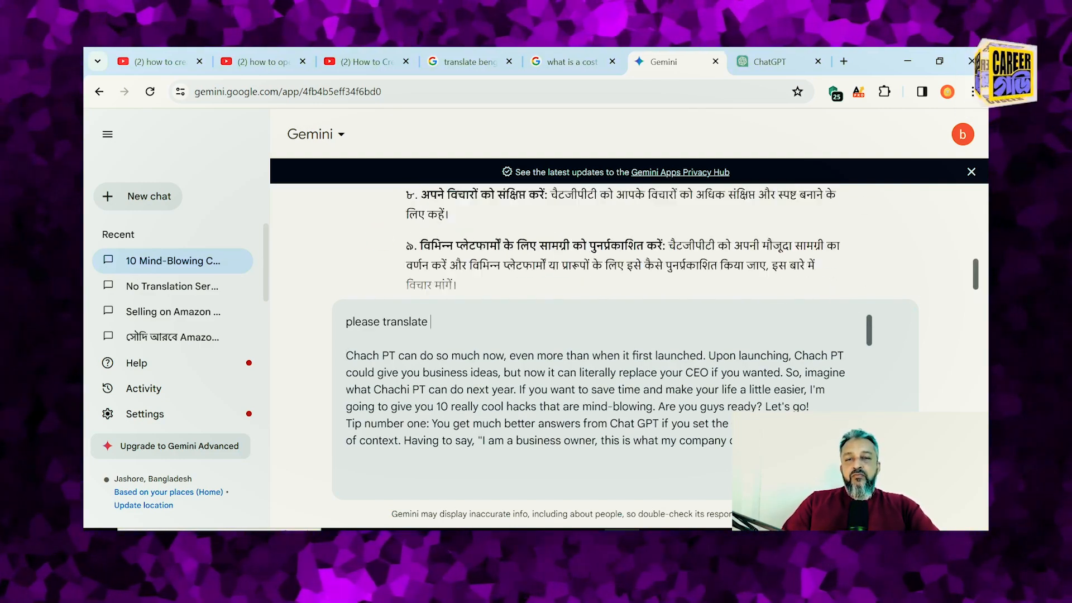
{"action": "double_click", "coordinate": [405, 321]}
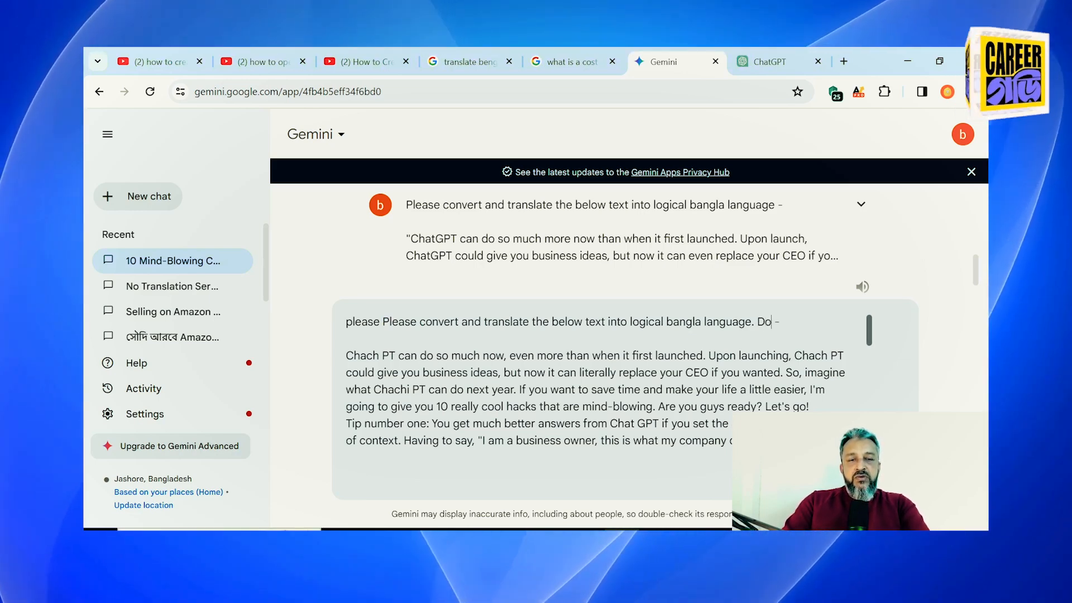
{"action": "type", "text": "'t s"}
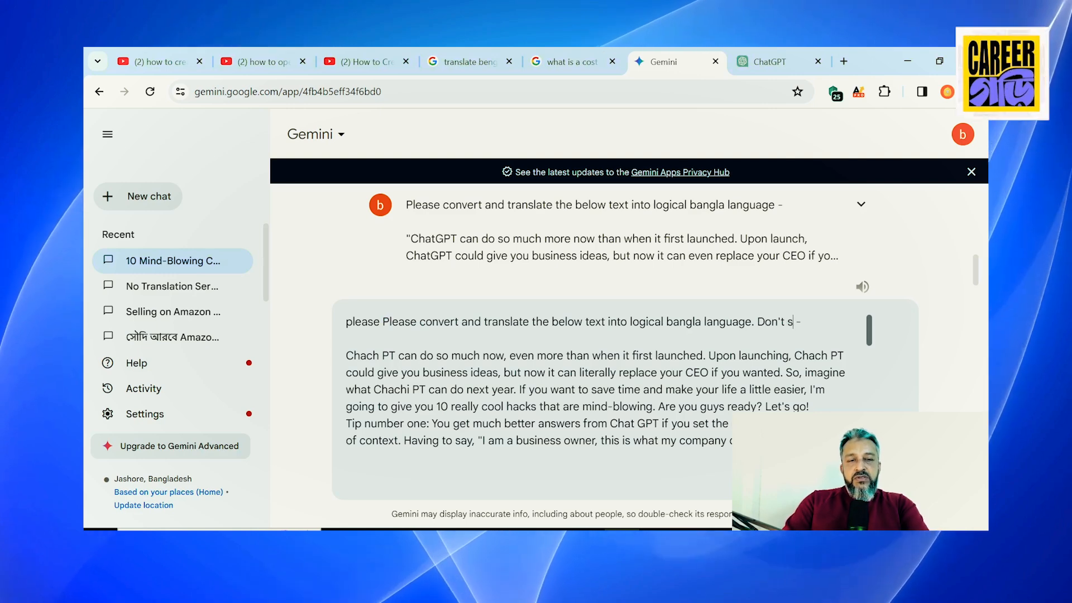
{"action": "type", "text": "kip any se"}
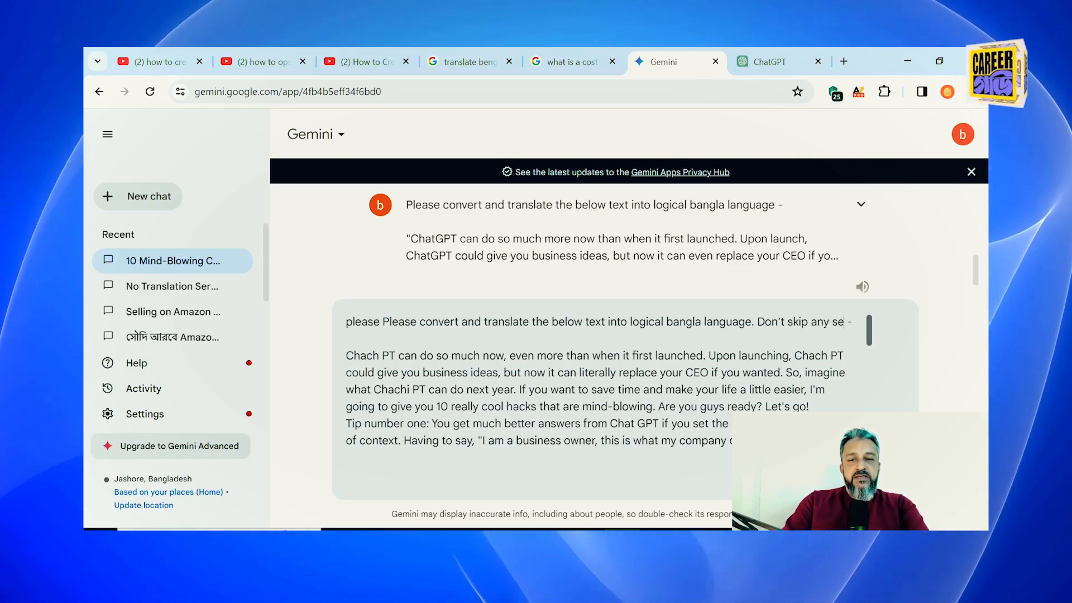
{"action": "type", "text": "ntences"}
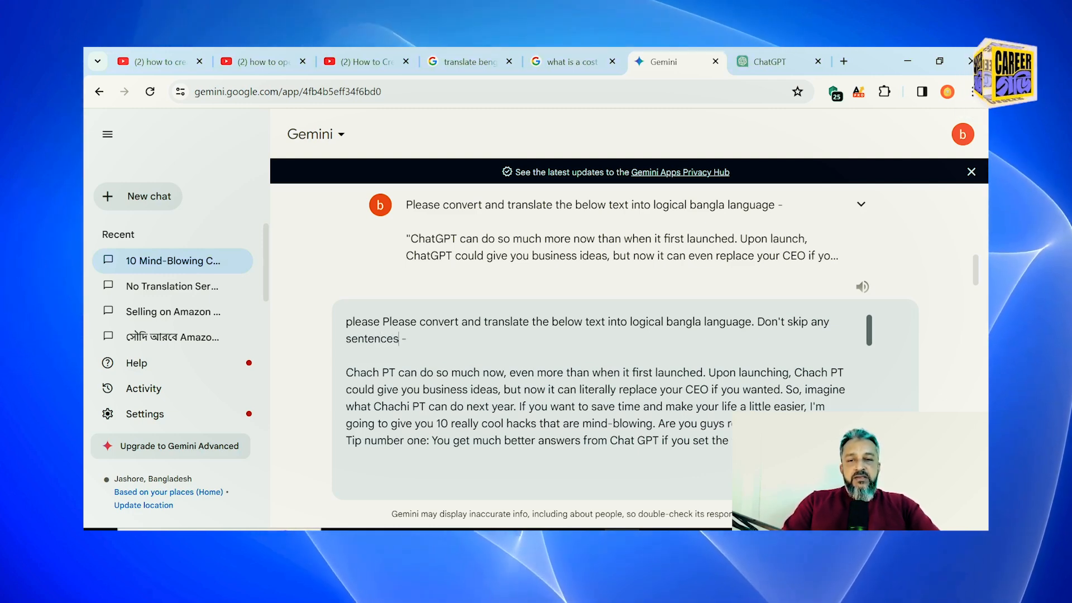
Step: Enclose the pasted transcript in double quotation marks and submit the translation prompt
{"action": "left_click", "coordinate": [346, 372]}
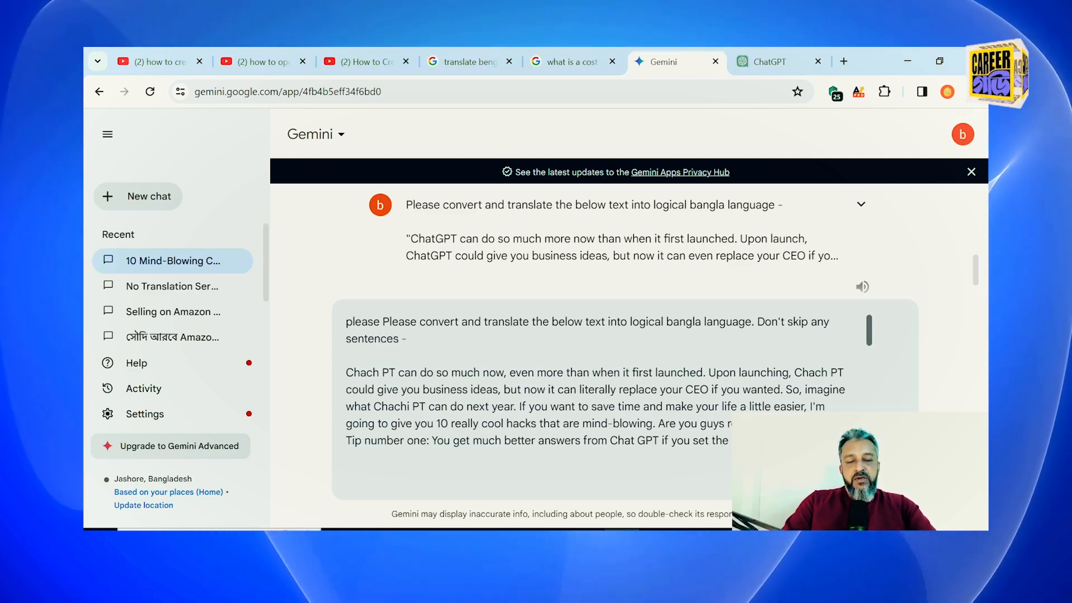
{"action": "type", "text": "\""}
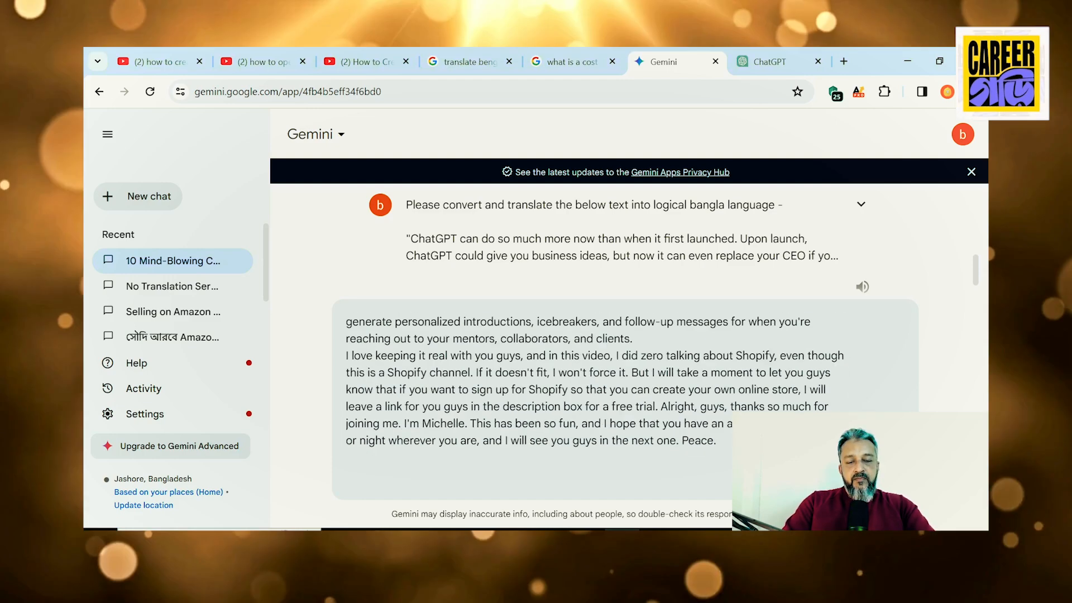
{"action": "key", "text": "Return"}
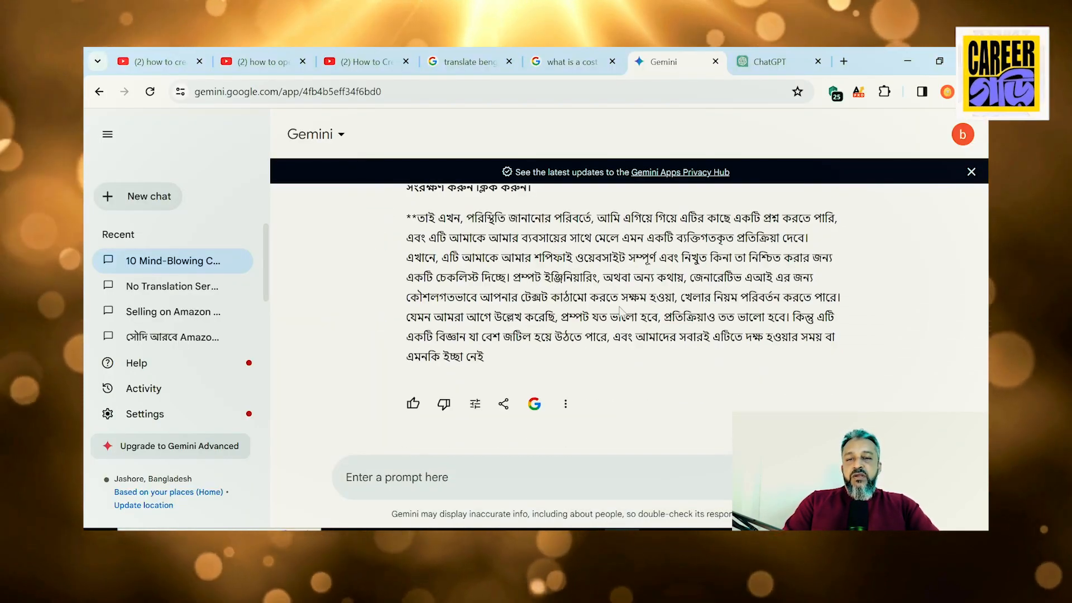
Step: Check the first part of the Bangla translation and submit "continue.." to have Gemini carry on
{"action": "scroll", "coordinate": [575, 292], "scroll_direction": "up", "scroll_amount": 5}
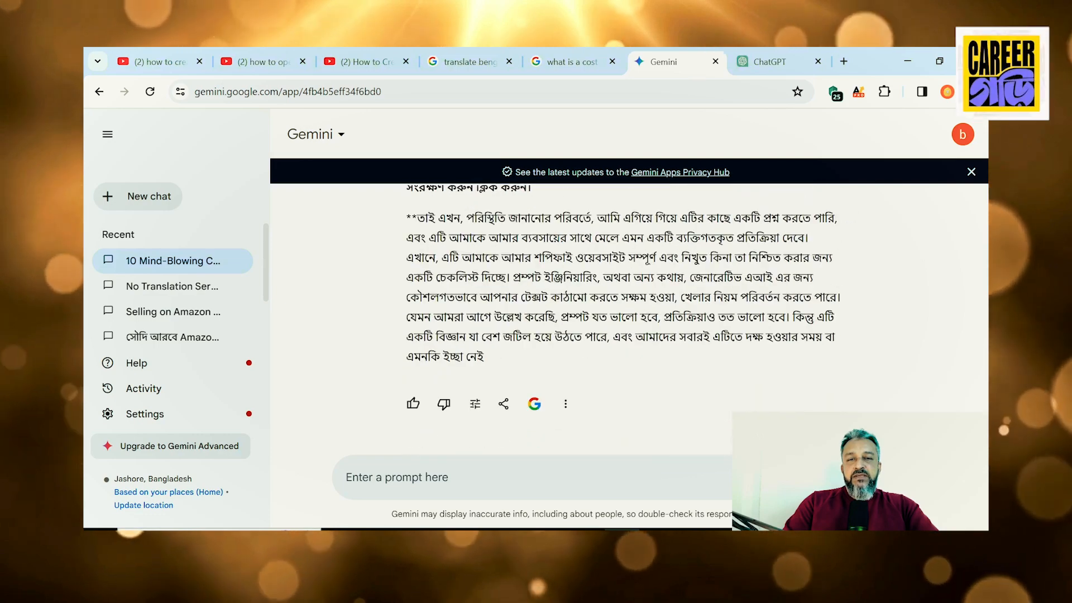
{"action": "scroll", "coordinate": [635, 321], "scroll_direction": "up", "scroll_amount": 10}
{"action": "scroll", "coordinate": [635, 321], "scroll_direction": "up", "scroll_amount": 5}
{"action": "scroll", "coordinate": [635, 321], "scroll_direction": "down", "scroll_amount": 8}
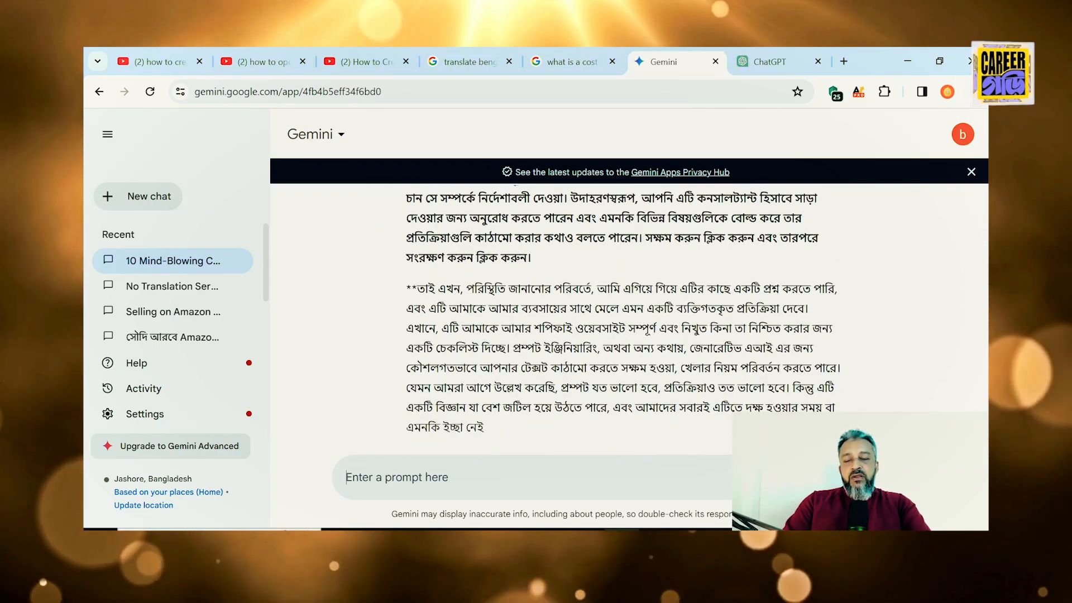
{"action": "type", "text": "continue.."}
{"action": "key", "text": "Return"}
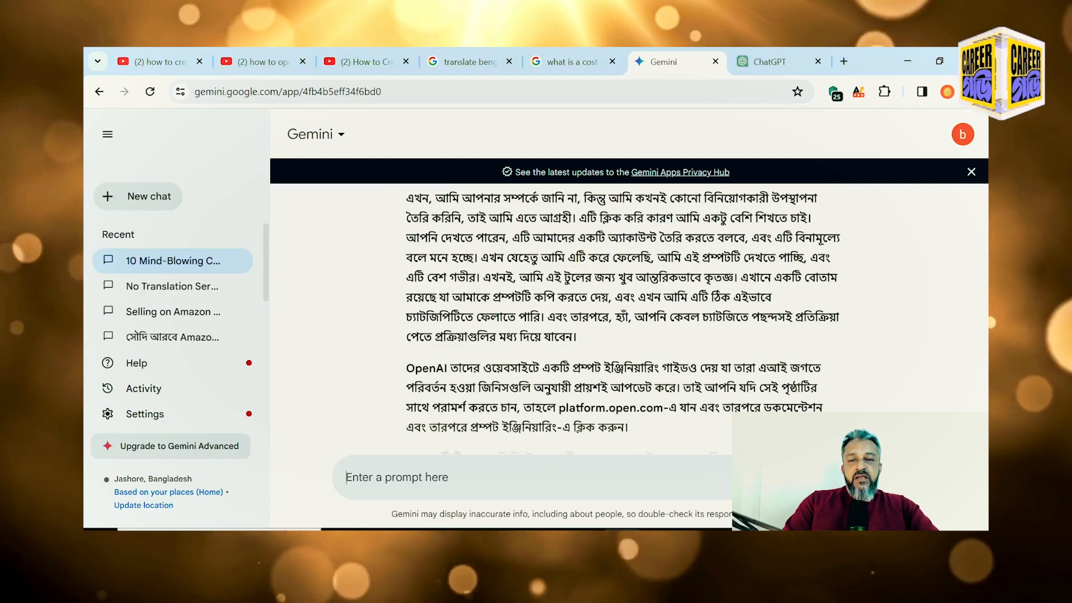
Step: Request the following two parts of the Bangla translation, submitting a "continue..." prompt after each response ends
{"action": "scroll", "coordinate": [623, 299], "scroll_direction": "up", "scroll_amount": 8}
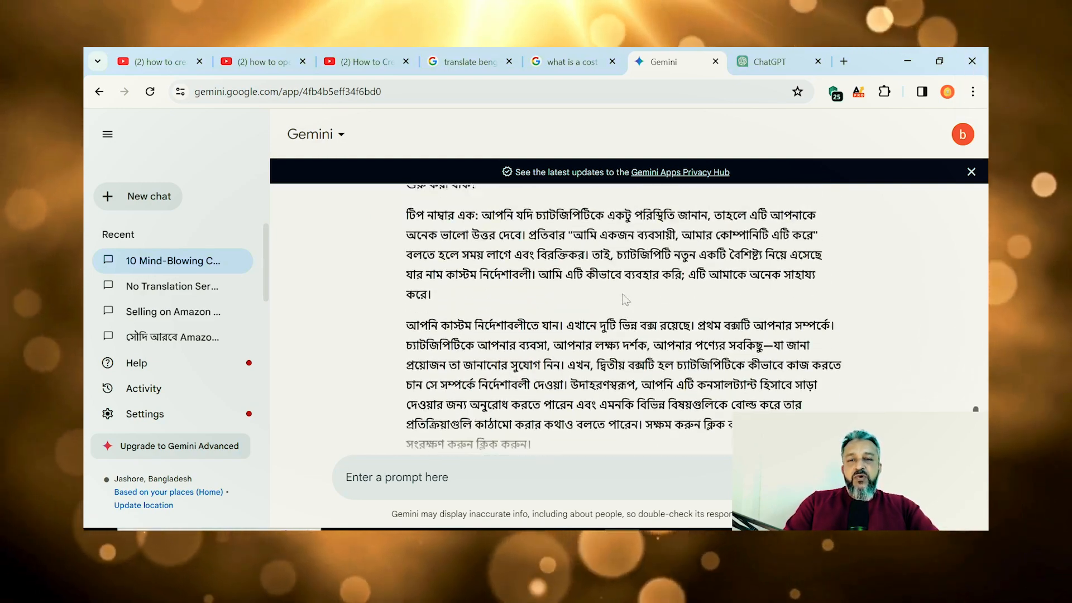
{"action": "scroll", "coordinate": [624, 300], "scroll_direction": "down", "scroll_amount": 20}
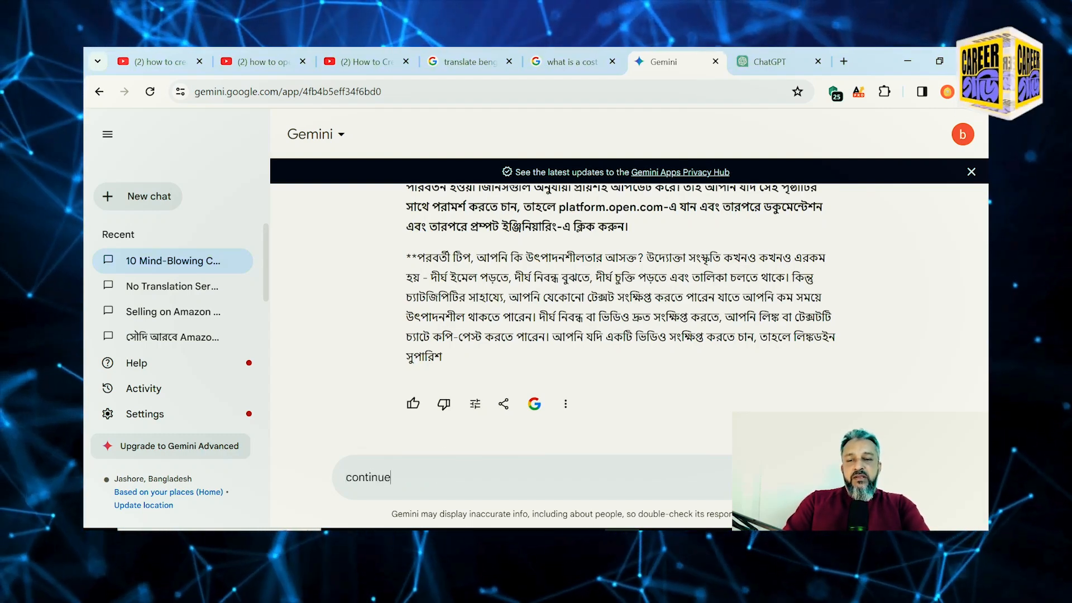
{"action": "key", "text": "Return"}
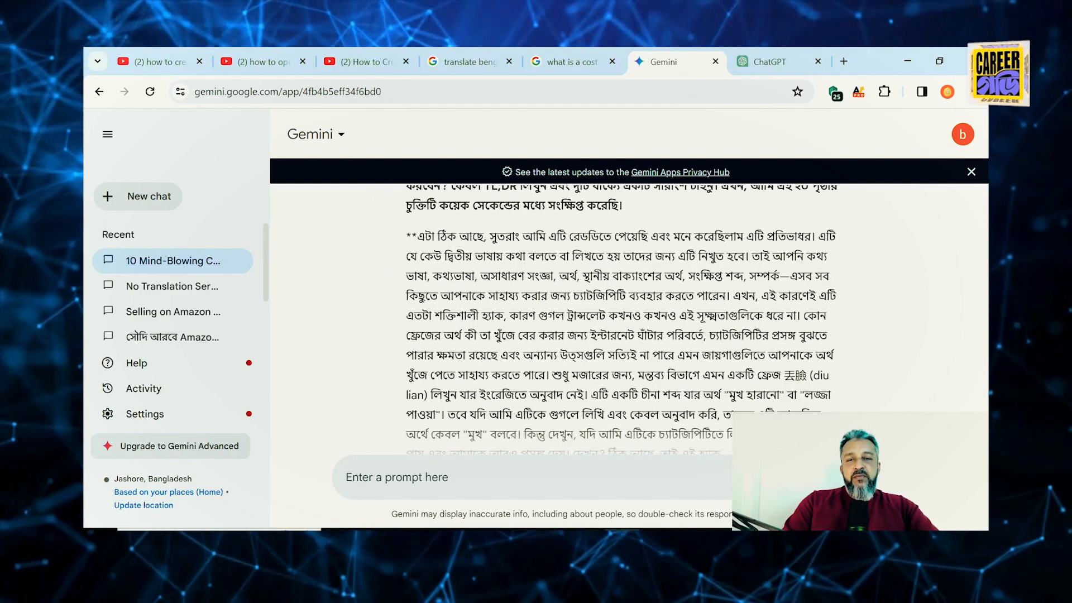
{"action": "type", "text": "continue..."}
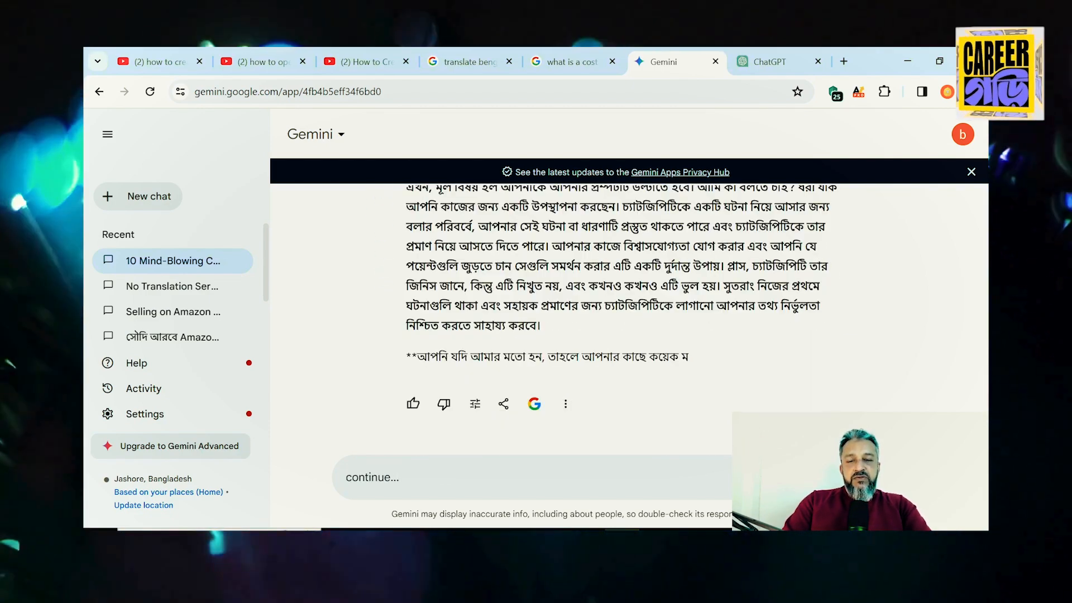
{"action": "key", "text": "Return"}
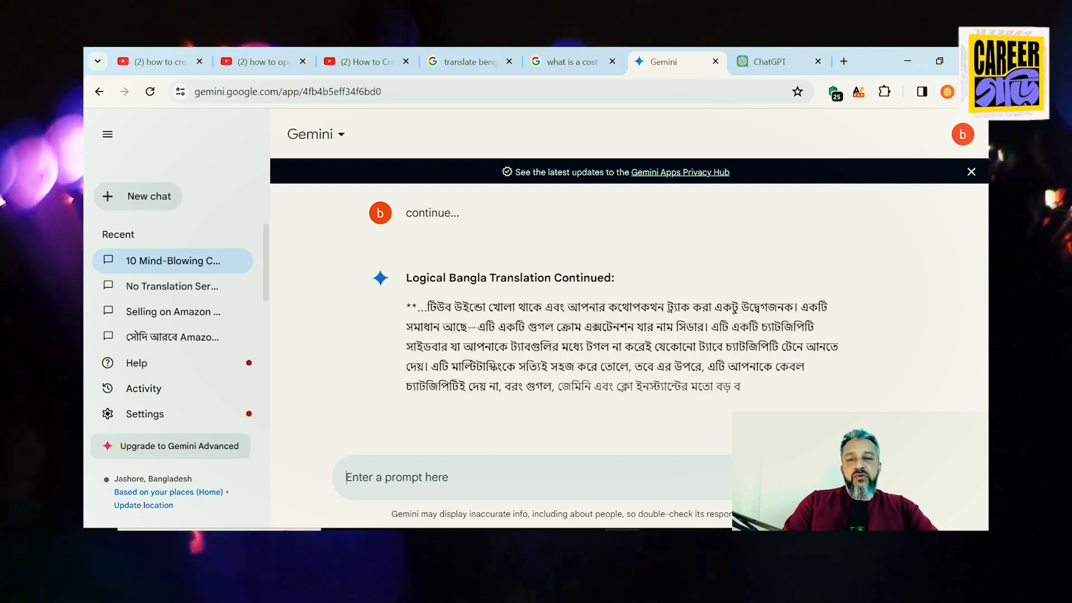
Step: Review the Bangla translation from the newest continued part back to the prompt and the opening of the first part
{"action": "left_click_drag", "start_coordinate": [416, 392], "coordinate": [468, 413]}
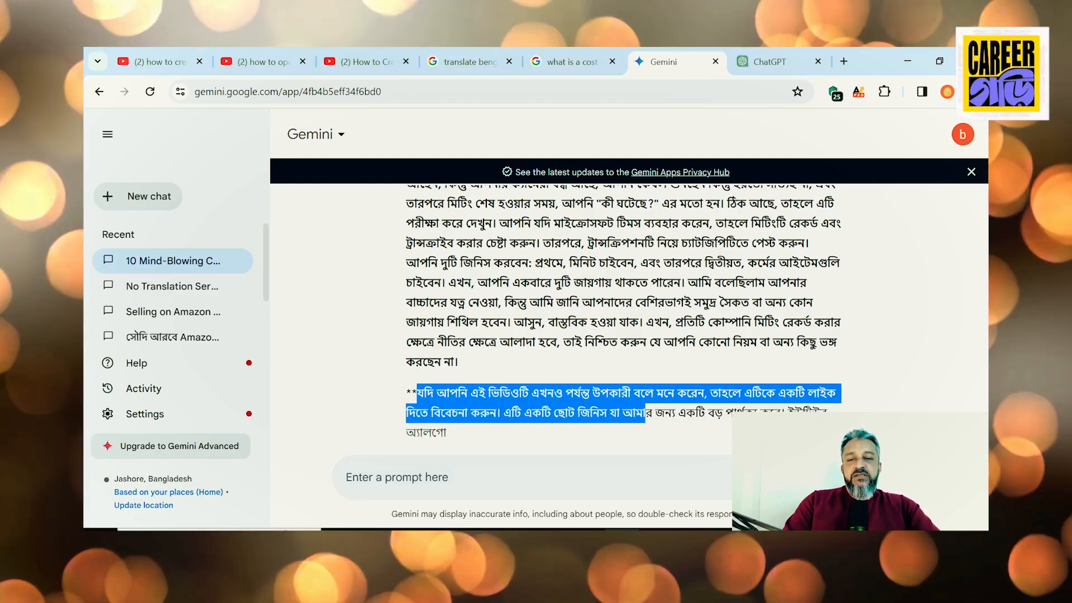
{"action": "left_click", "coordinate": [434, 393]}
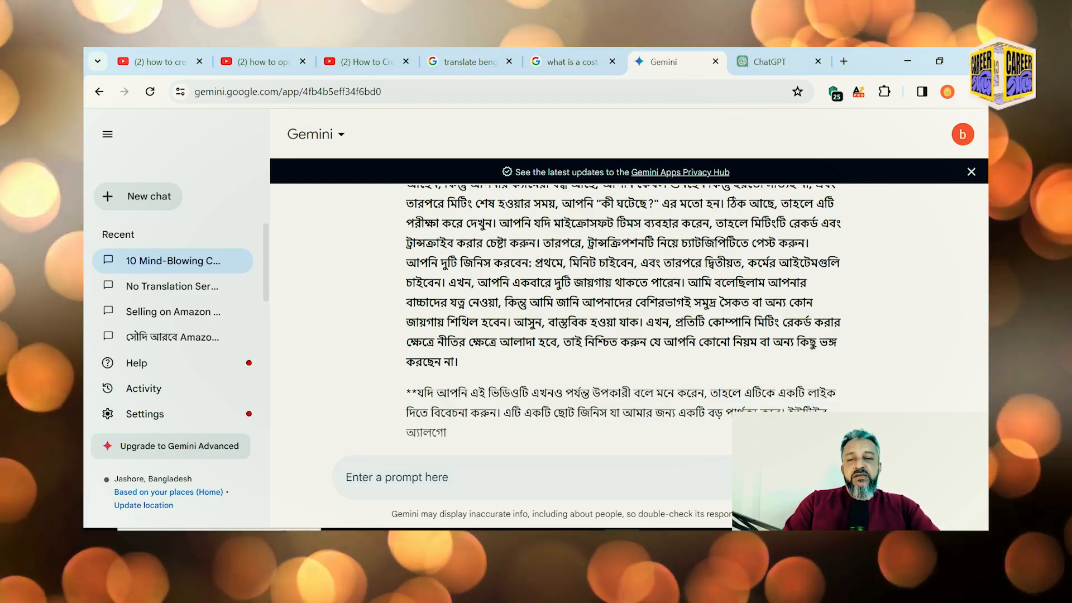
{"action": "left_click_drag", "start_coordinate": [434, 392], "coordinate": [743, 392]}
{"action": "scroll", "coordinate": [674, 371], "scroll_direction": "up", "scroll_amount": 10}
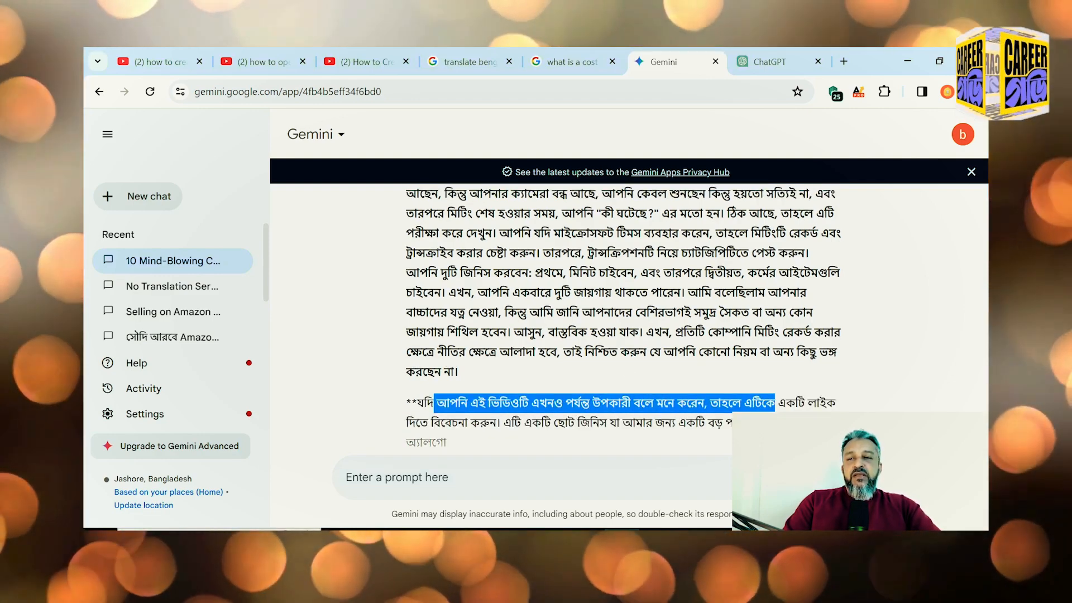
{"action": "scroll", "coordinate": [629, 352], "scroll_direction": "up", "scroll_amount": 15}
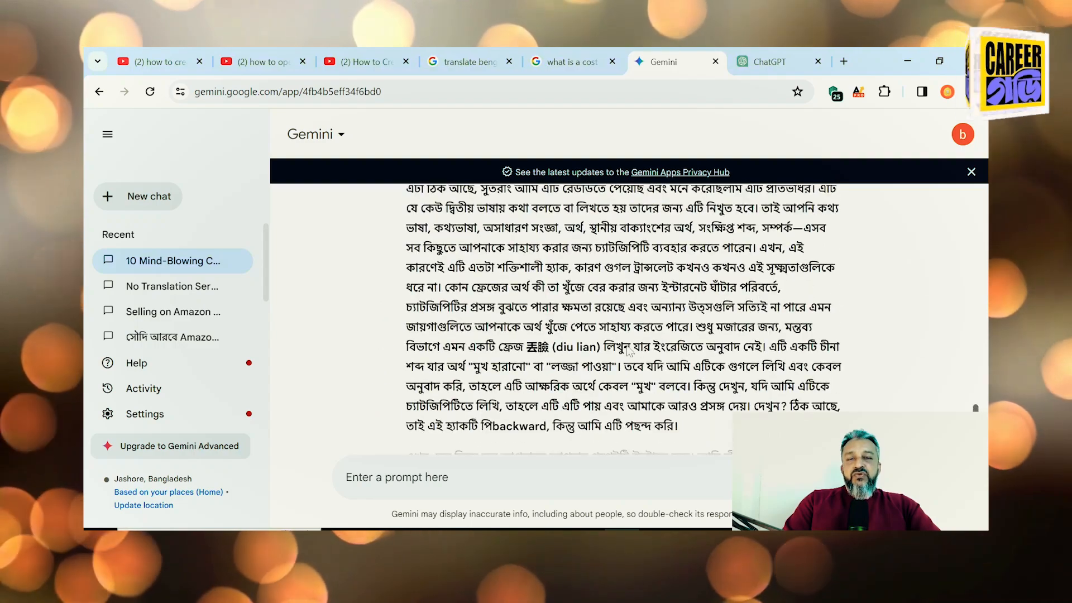
{"action": "scroll", "coordinate": [631, 346], "scroll_direction": "up", "scroll_amount": 15}
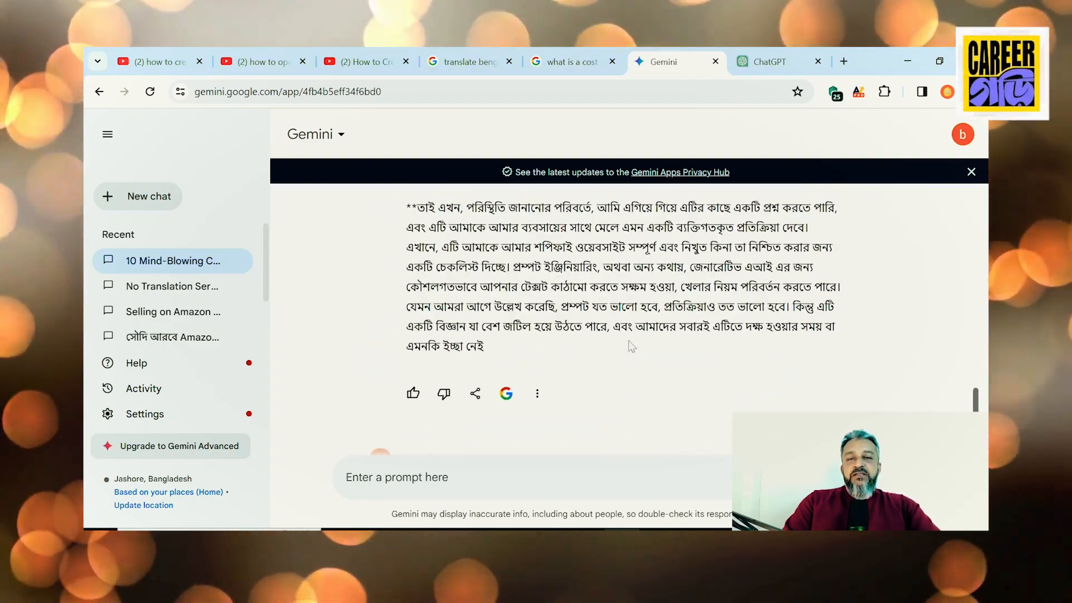
{"action": "scroll", "coordinate": [630, 346], "scroll_direction": "up", "scroll_amount": 6}
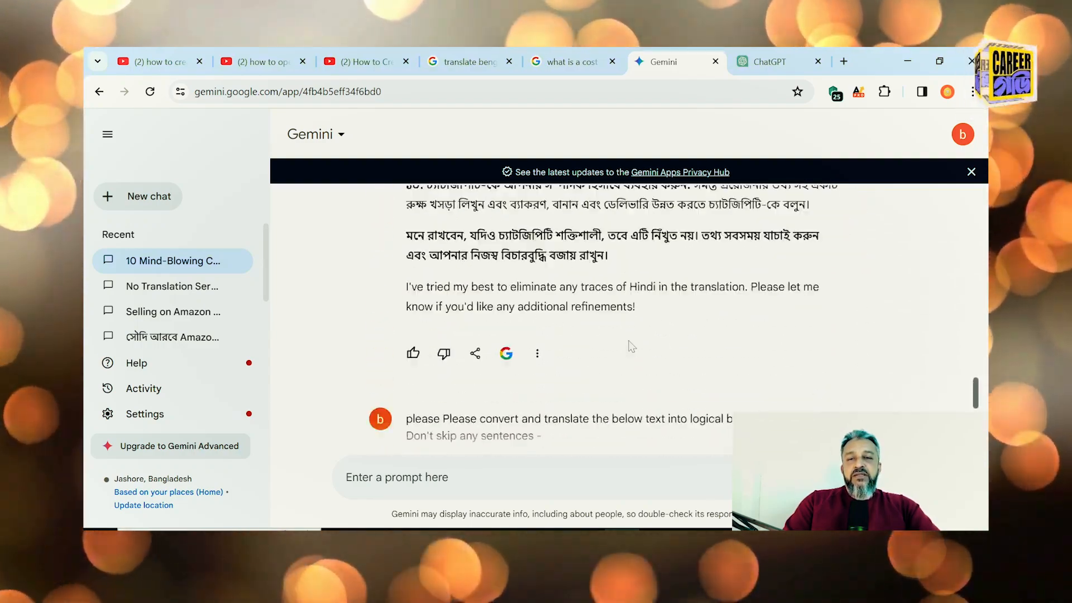
{"action": "scroll", "coordinate": [631, 346], "scroll_direction": "down", "scroll_amount": 10}
{"action": "scroll", "coordinate": [630, 346], "scroll_direction": "up", "scroll_amount": 3}
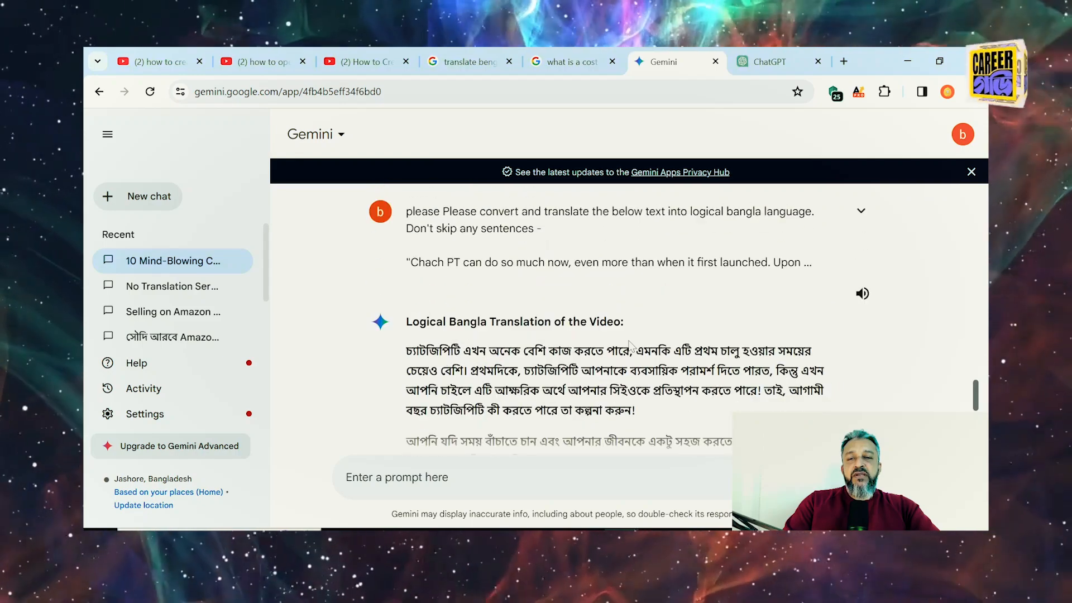
{"action": "scroll", "coordinate": [619, 317], "scroll_direction": "down", "scroll_amount": 2}
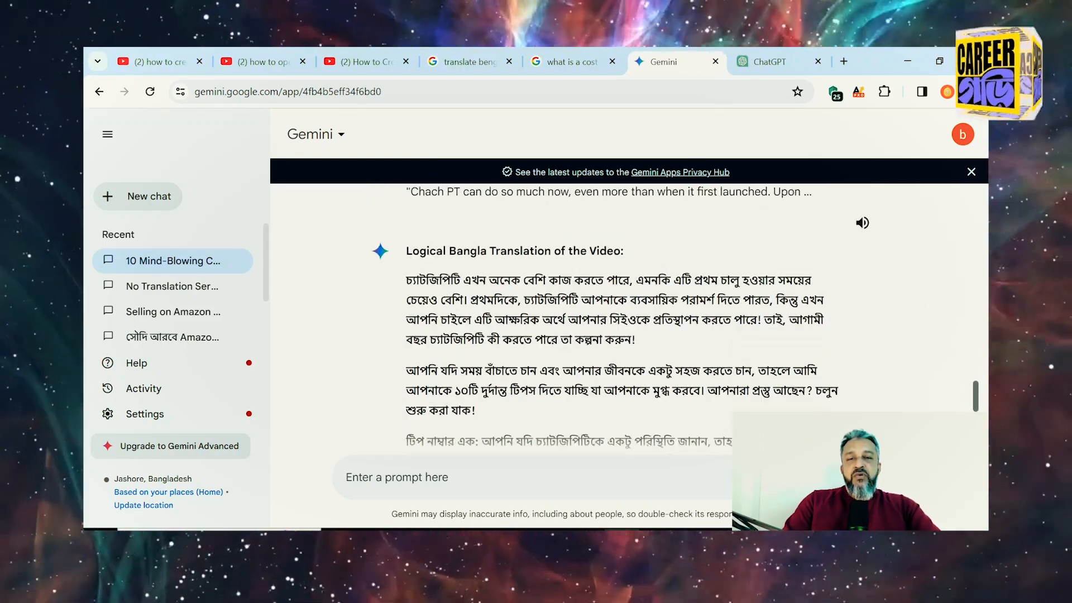
Step: Examine the first part of the Bangla translation, highlighting its text from the opening paragraph to the last line
{"action": "scroll", "coordinate": [633, 360], "scroll_direction": "down", "scroll_amount": 7}
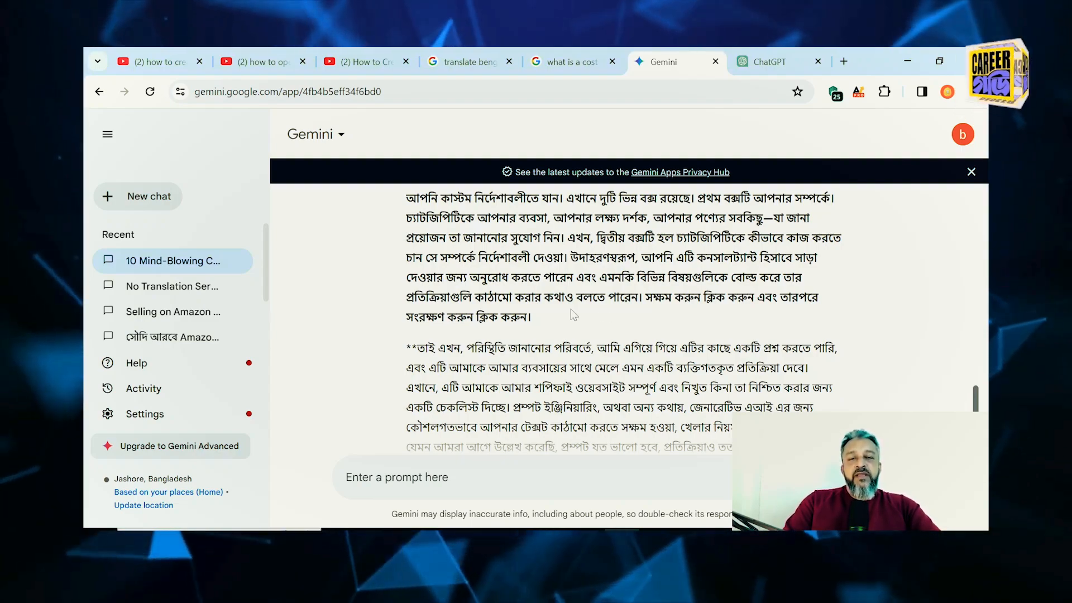
{"action": "scroll", "coordinate": [492, 262], "scroll_direction": "down", "scroll_amount": 3}
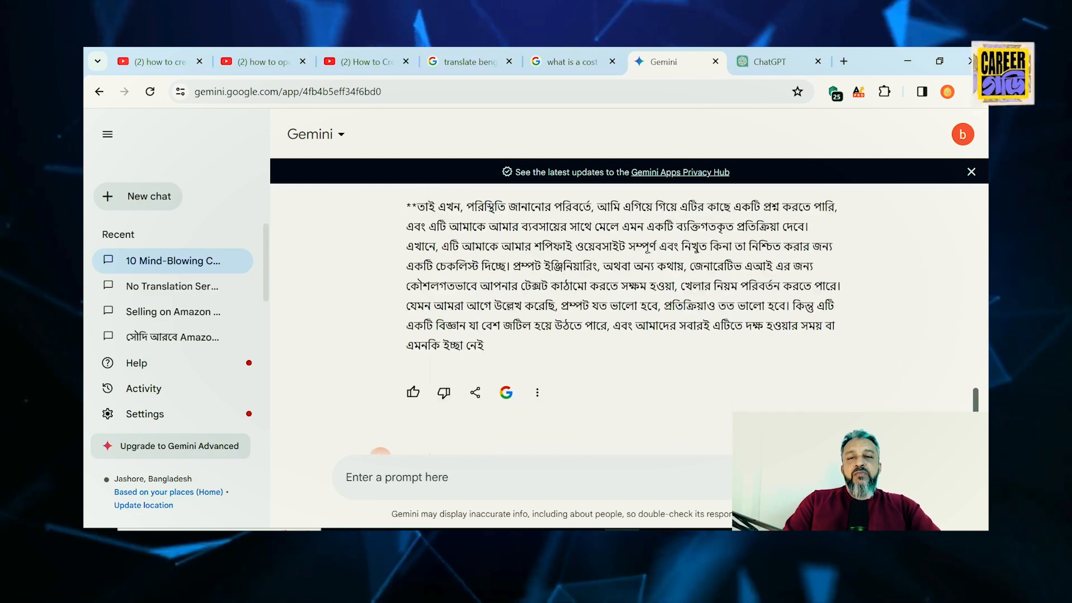
{"action": "scroll", "coordinate": [492, 262], "scroll_direction": "up", "scroll_amount": 3}
{"action": "left_click_drag", "start_coordinate": [406, 196], "coordinate": [691, 427]}
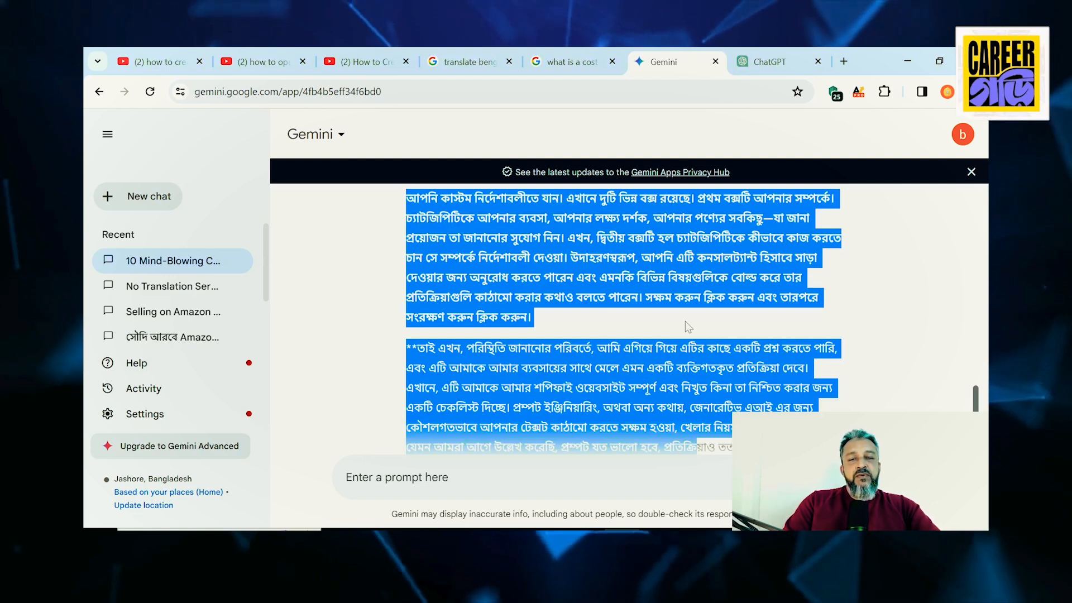
{"action": "scroll", "coordinate": [615, 338], "scroll_direction": "down", "scroll_amount": 3}
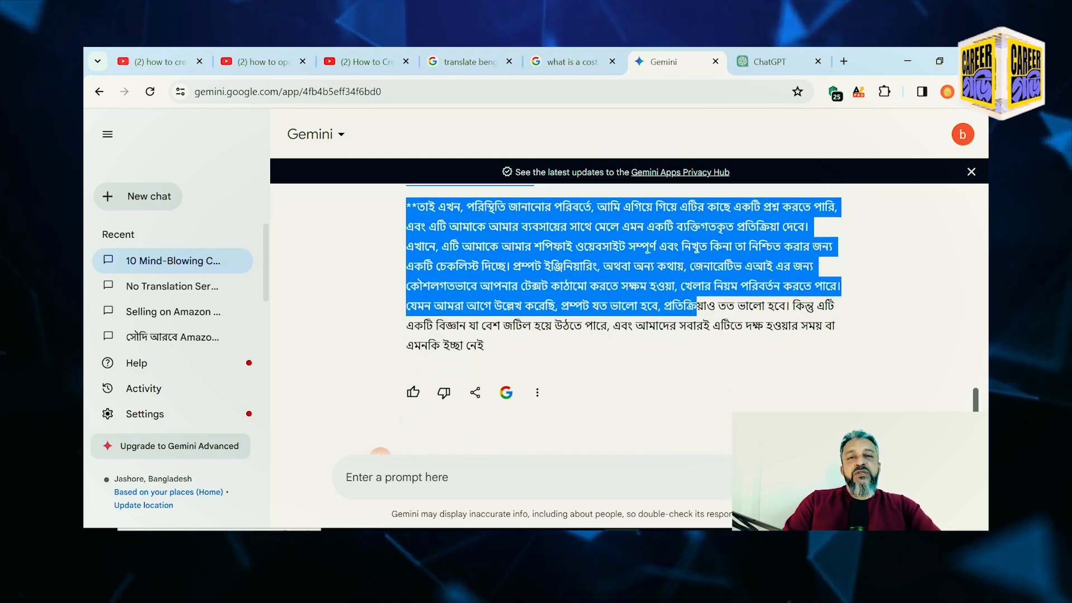
{"action": "scroll", "coordinate": [623, 293], "scroll_direction": "up", "scroll_amount": 1}
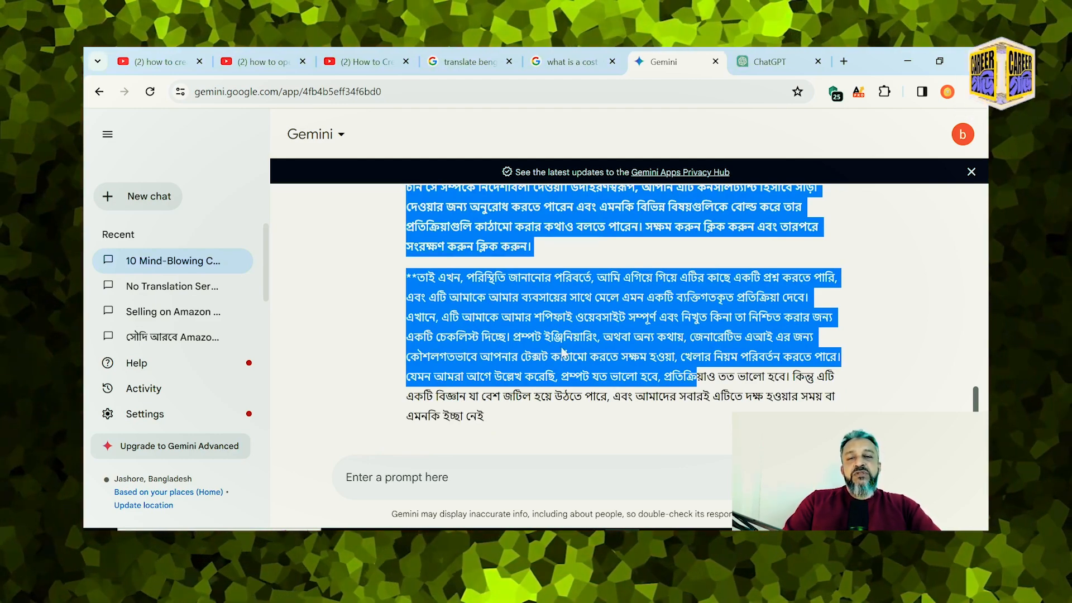
{"action": "scroll", "coordinate": [562, 352], "scroll_direction": "up", "scroll_amount": 2}
{"action": "scroll", "coordinate": [452, 262], "scroll_direction": "up", "scroll_amount": 1}
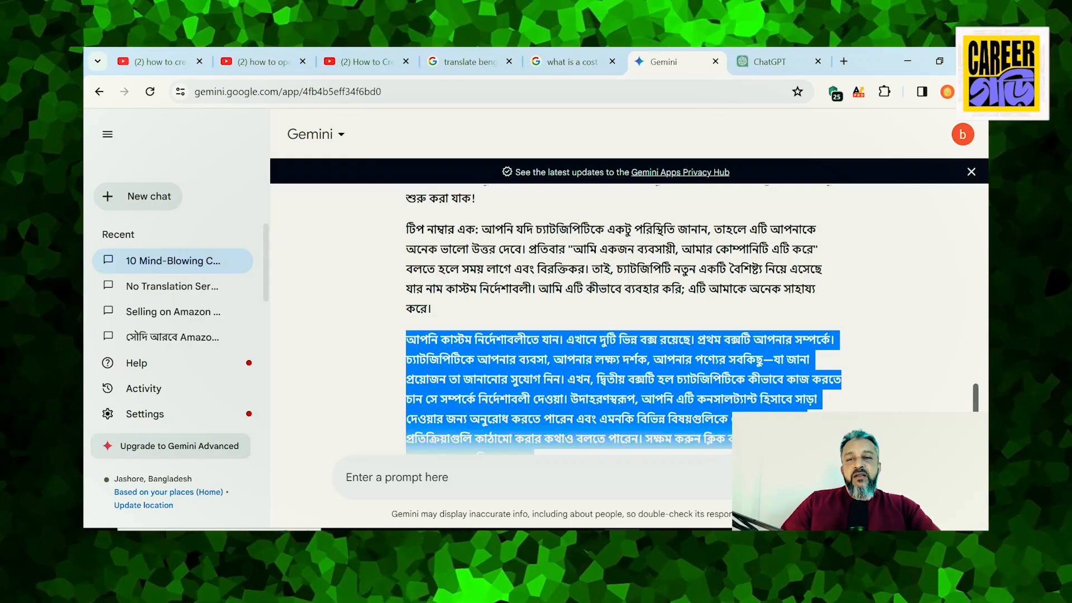
{"action": "scroll", "coordinate": [495, 336], "scroll_direction": "up", "scroll_amount": 4}
{"action": "scroll", "coordinate": [496, 336], "scroll_direction": "down", "scroll_amount": 1}
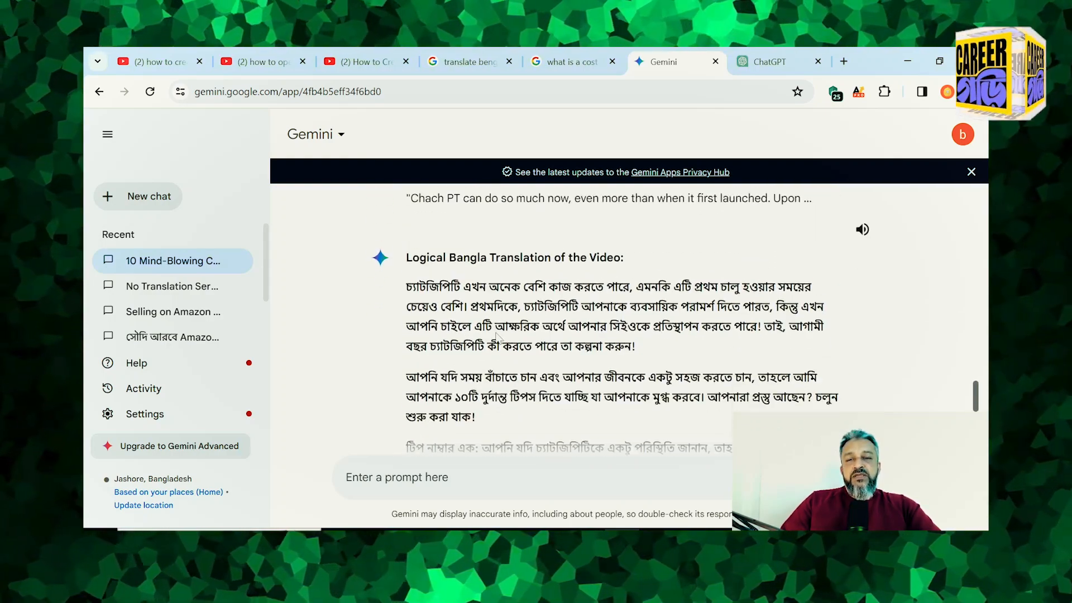
{"action": "left_click_drag", "start_coordinate": [405, 273], "coordinate": [540, 407]}
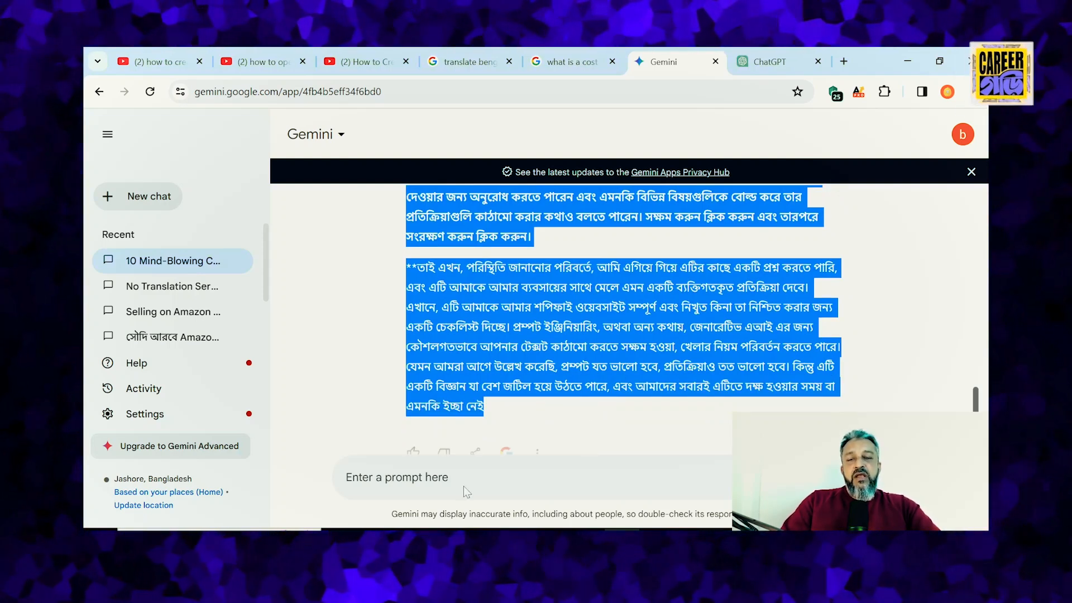
{"action": "left_click", "coordinate": [398, 477]}
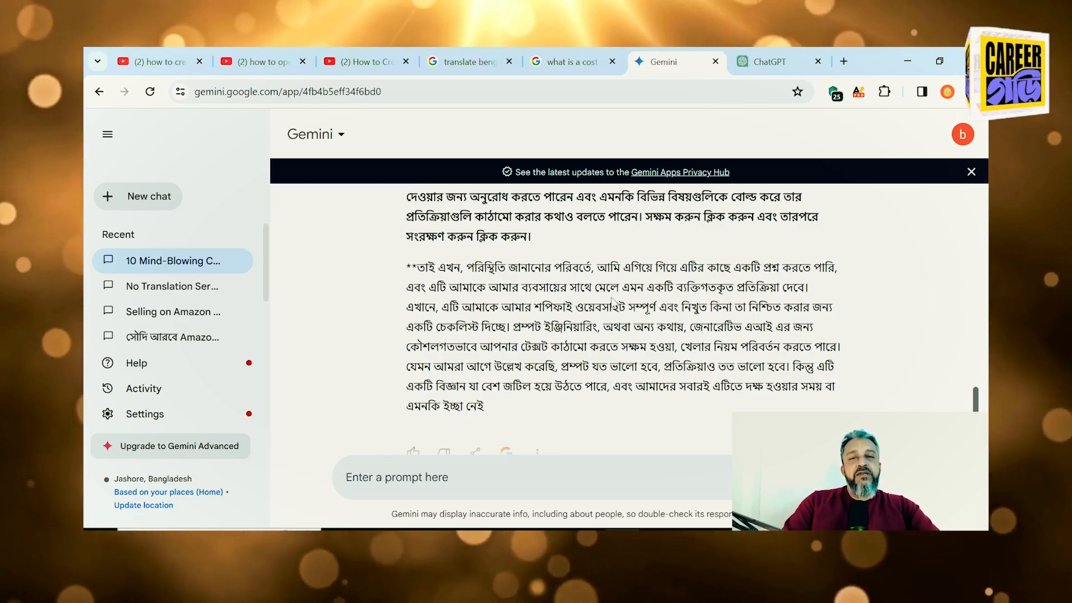
Step: Go back through the Gemini conversation from the latest Bangla translation to the first prompt with the timestamped transcript
{"action": "scroll", "coordinate": [612, 302], "scroll_direction": "up", "scroll_amount": 15}
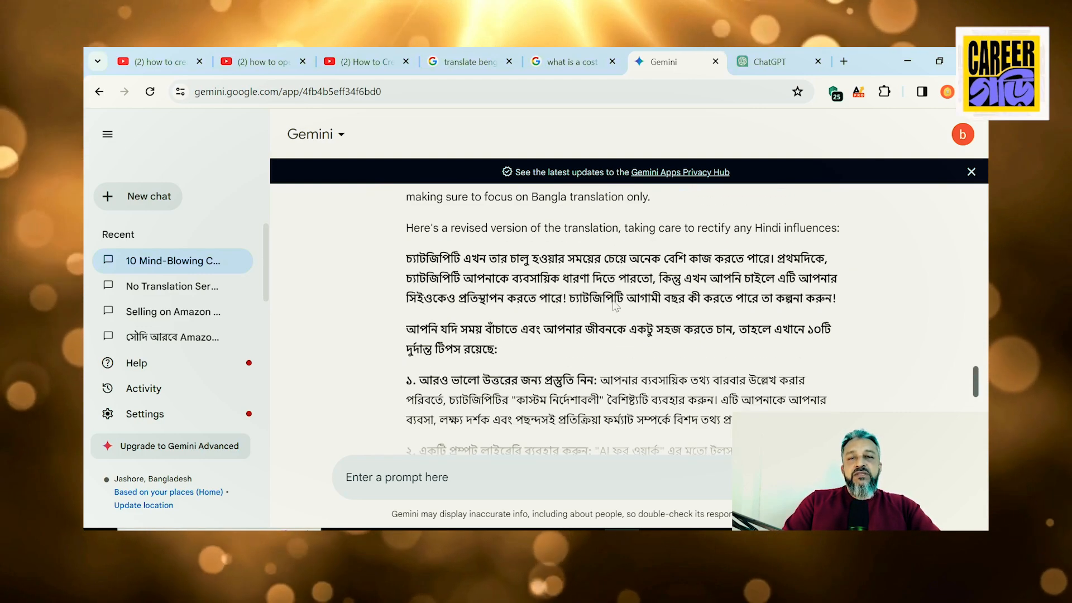
{"action": "scroll", "coordinate": [614, 304], "scroll_direction": "up", "scroll_amount": 15}
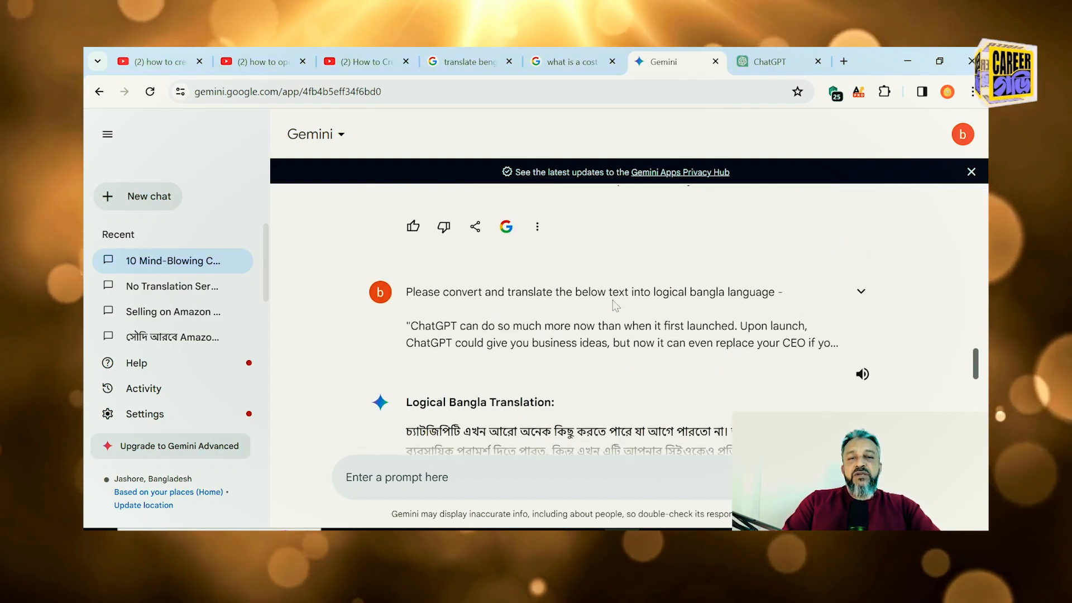
{"action": "scroll", "coordinate": [613, 306], "scroll_direction": "up", "scroll_amount": 4}
{"action": "left_click_drag", "start_coordinate": [976, 357], "coordinate": [987, 194]}
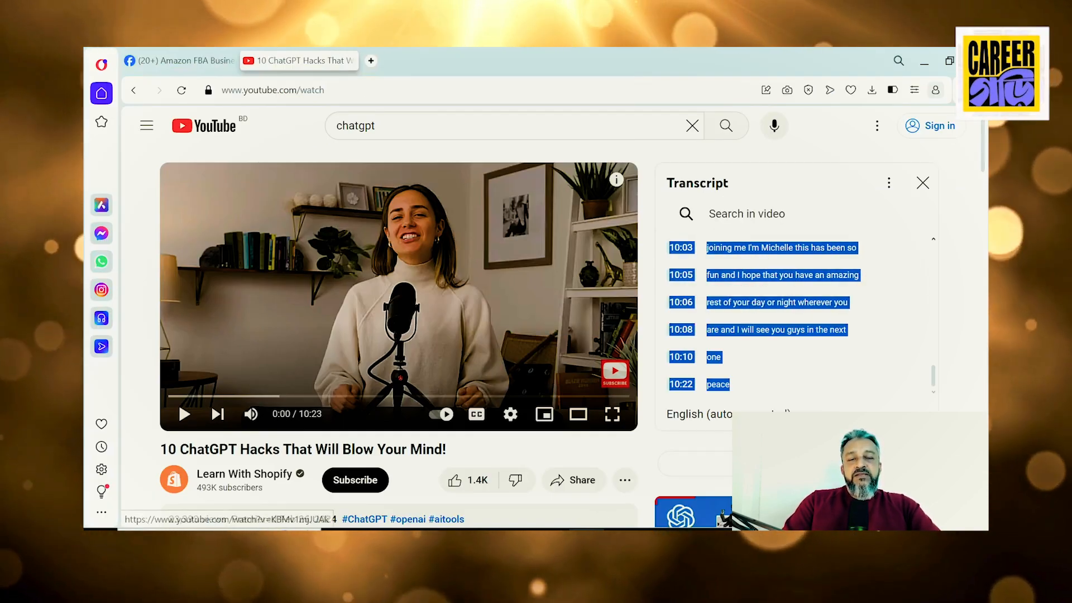
Step: Revisit the raw transcript in Word, then highlight its first timestamp, 0:00, in the opening Gemini prompt
{"action": "left_click", "coordinate": [725, 538]}
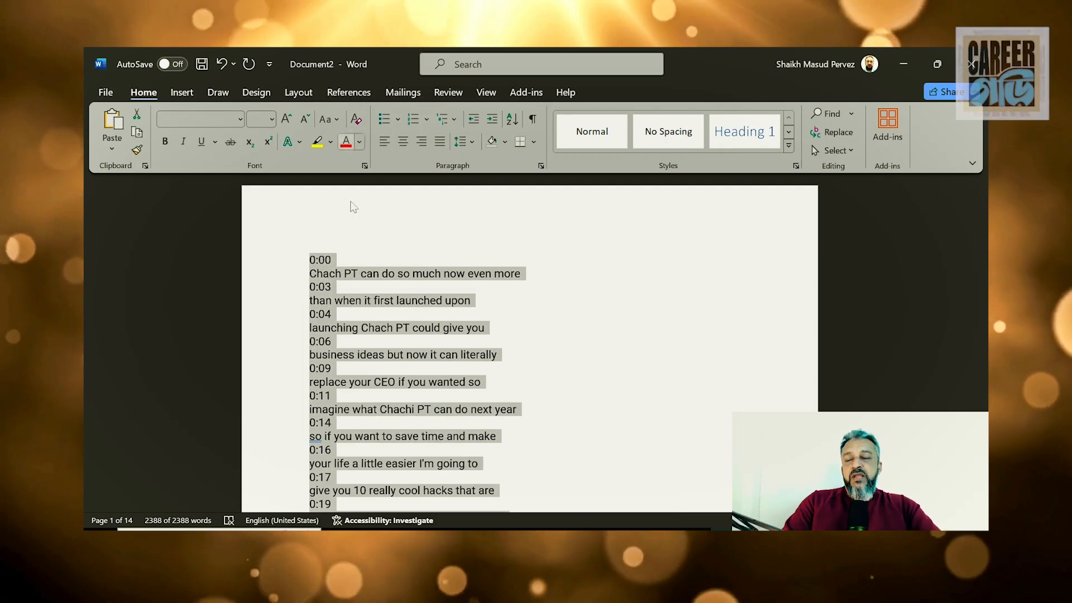
{"action": "left_click", "coordinate": [350, 257]}
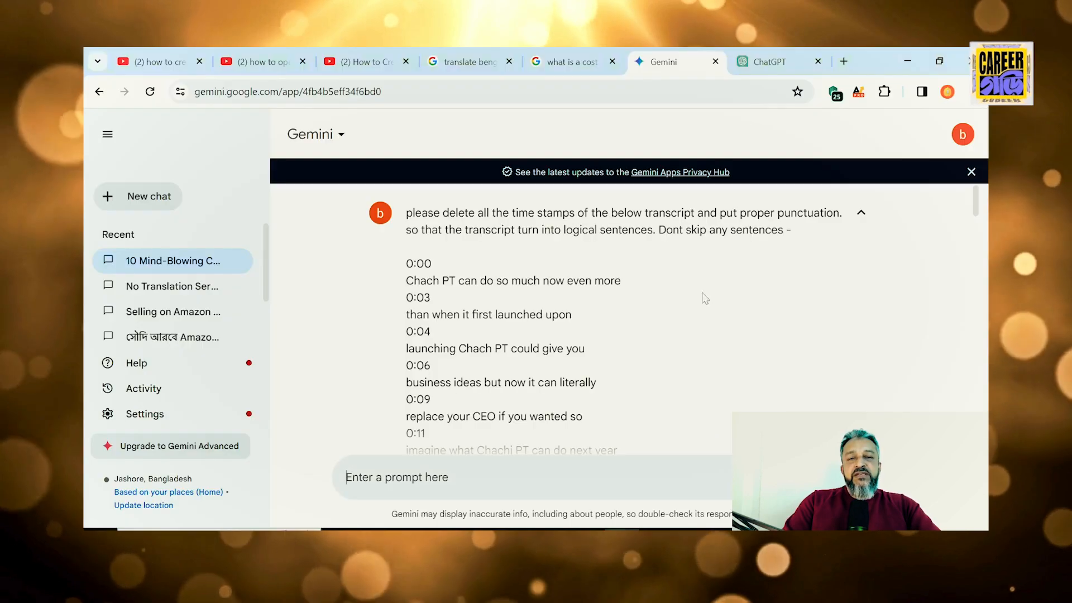
{"action": "left_click", "coordinate": [774, 66]}
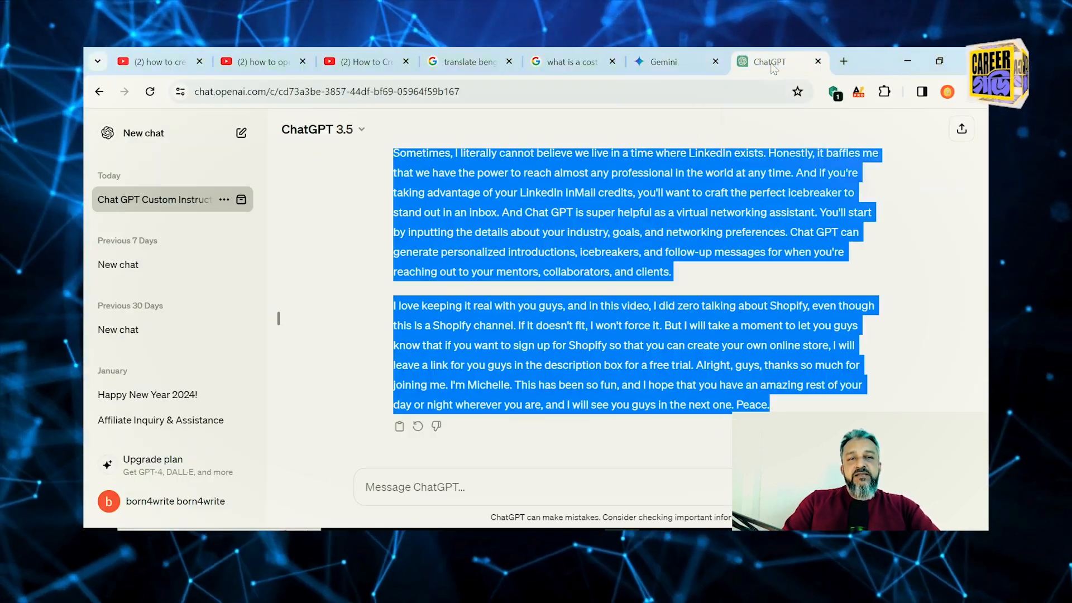
{"action": "left_click", "coordinate": [669, 60]}
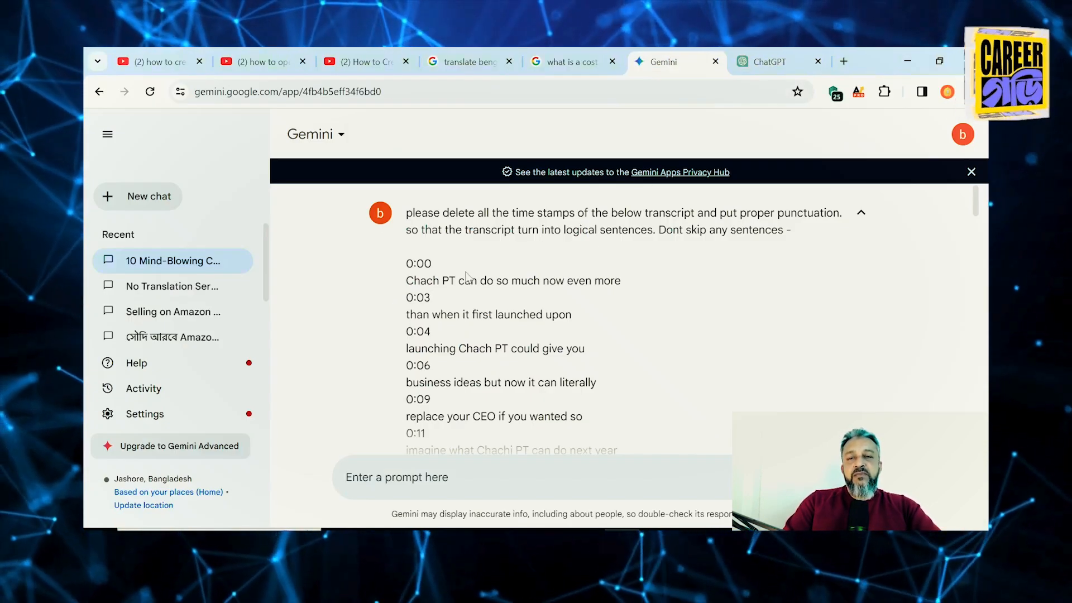
{"action": "mouse_move", "coordinate": [413, 264]}
{"action": "left_mouse_down"}
{"action": "mouse_move", "coordinate": [406, 215]}
{"action": "mouse_move", "coordinate": [406, 268]}
{"action": "left_mouse_up"}
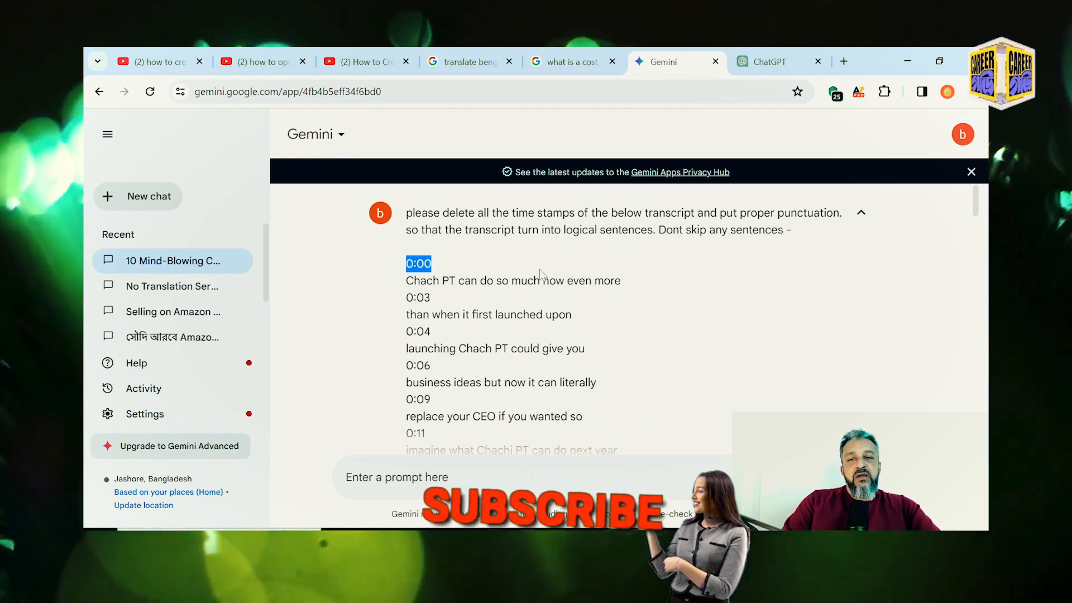
Step: Review ChatGPT's punctuated version of the transcript from its closing paragraph back to the start, highlighting the opening paragraphs
{"action": "left_click", "coordinate": [767, 65]}
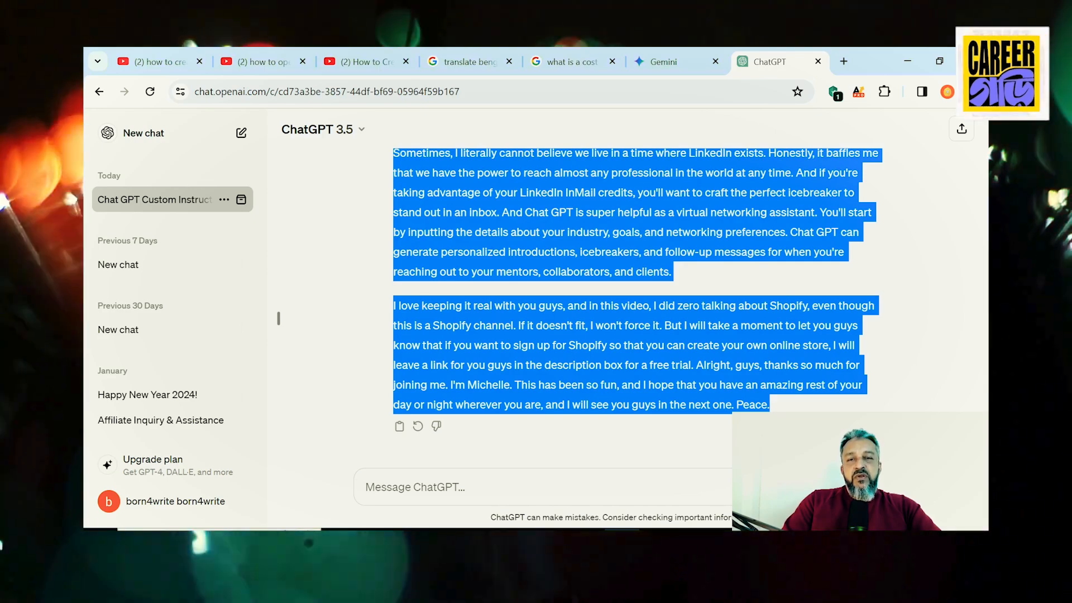
{"action": "scroll", "coordinate": [636, 279], "scroll_direction": "up", "scroll_amount": 5}
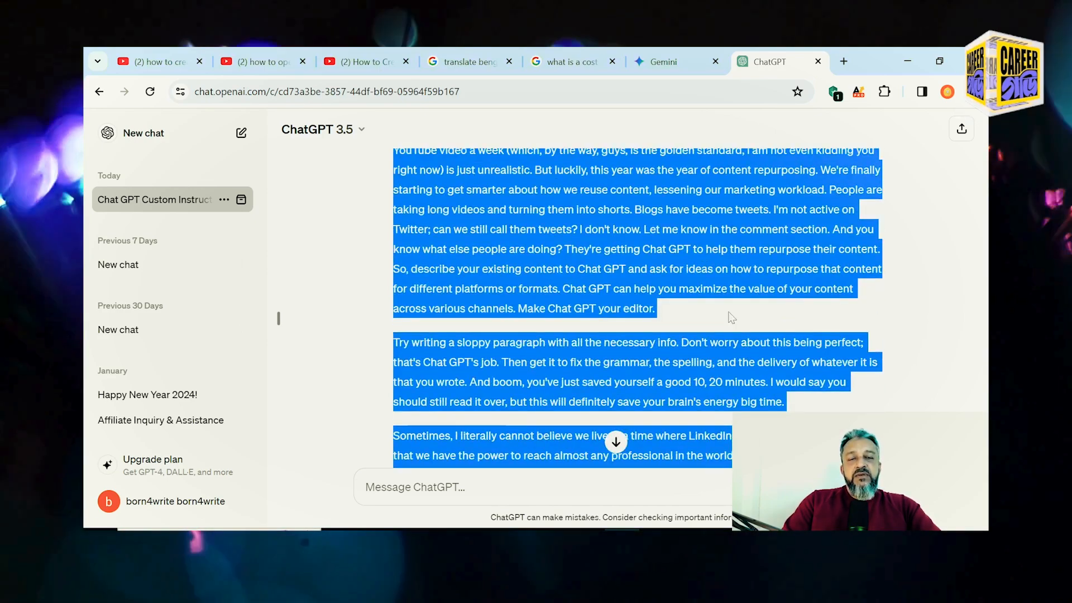
{"action": "scroll", "coordinate": [731, 317], "scroll_direction": "up", "scroll_amount": 20}
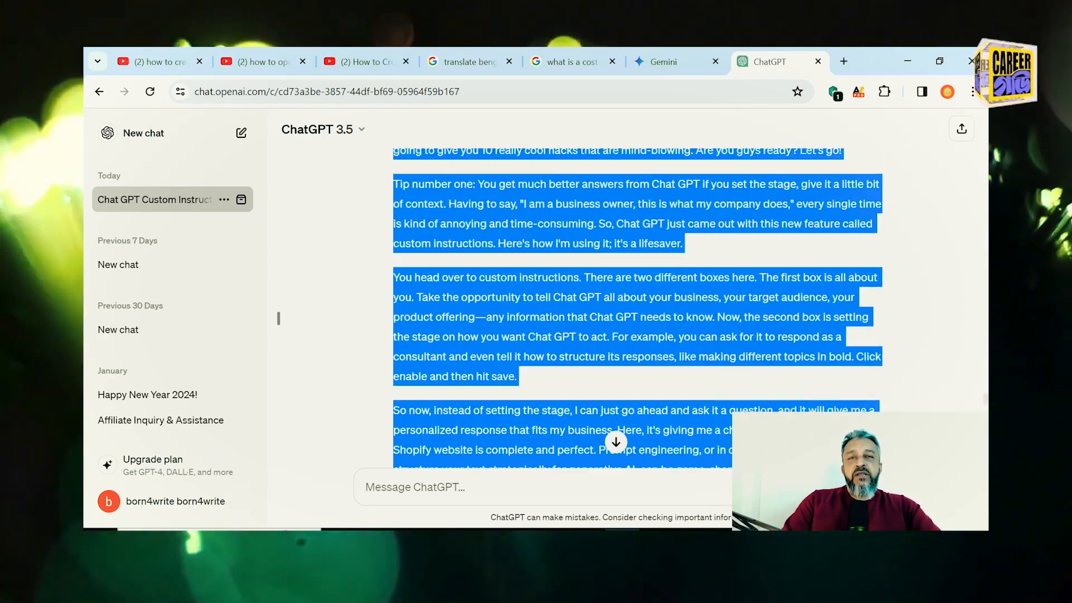
{"action": "scroll", "coordinate": [636, 307], "scroll_direction": "up", "scroll_amount": 10}
{"action": "scroll", "coordinate": [636, 307], "scroll_direction": "down", "scroll_amount": 8}
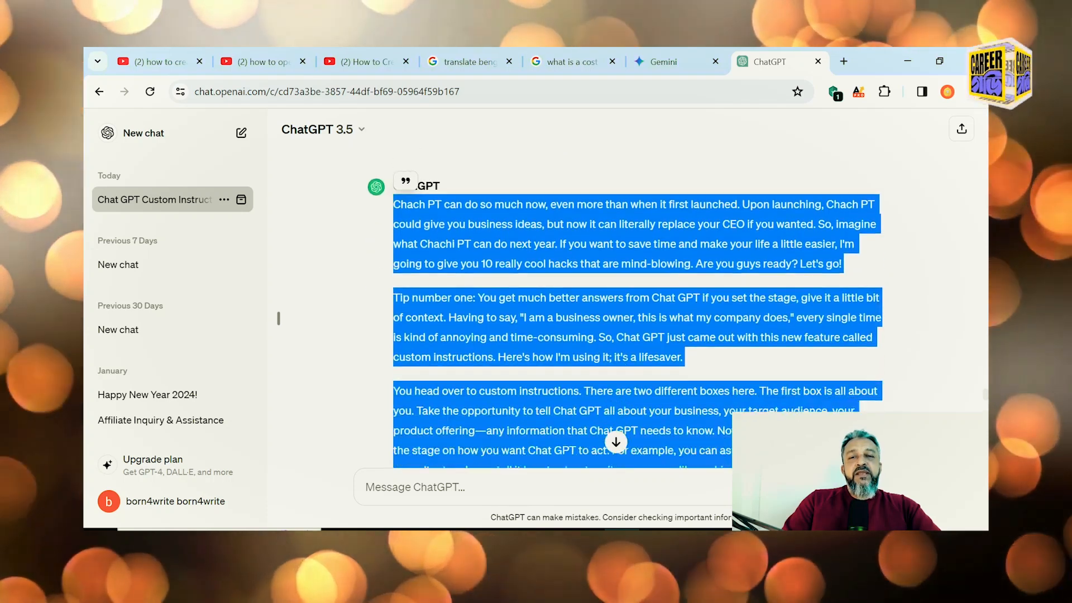
{"action": "scroll", "coordinate": [656, 192], "scroll_direction": "down", "scroll_amount": 1}
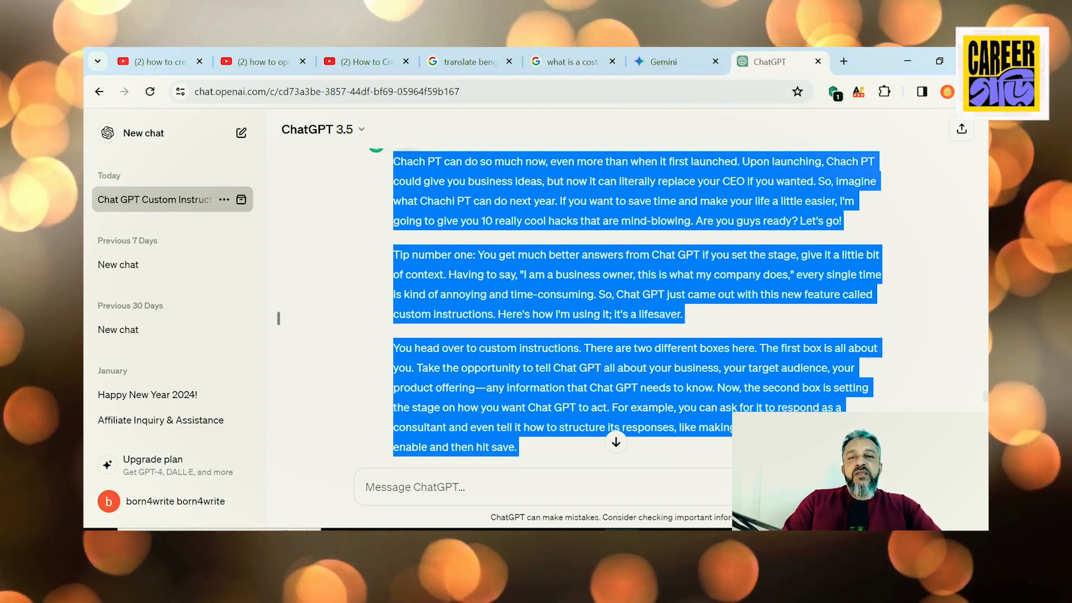
{"action": "left_click", "coordinate": [450, 175]}
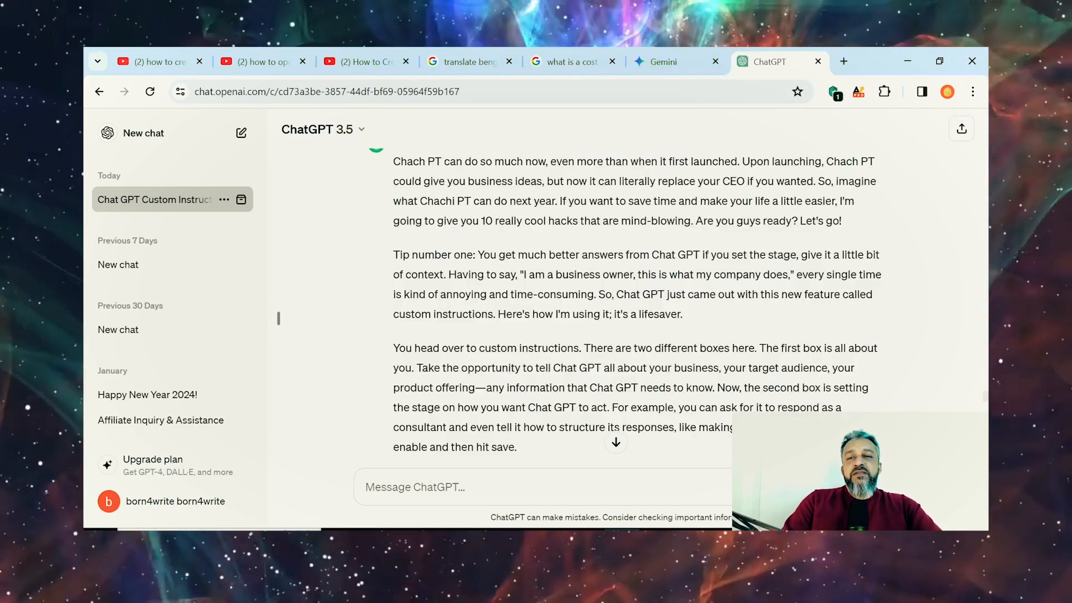
{"action": "left_click_drag", "start_coordinate": [393, 161], "coordinate": [727, 320]}
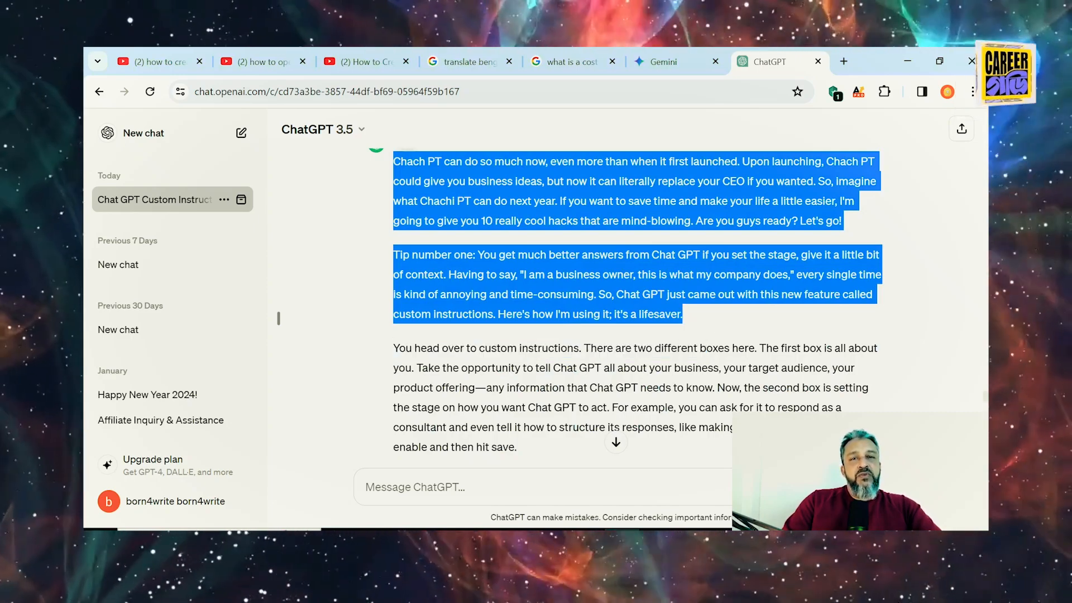
{"action": "scroll", "coordinate": [637, 279], "scroll_direction": "up", "scroll_amount": 1}
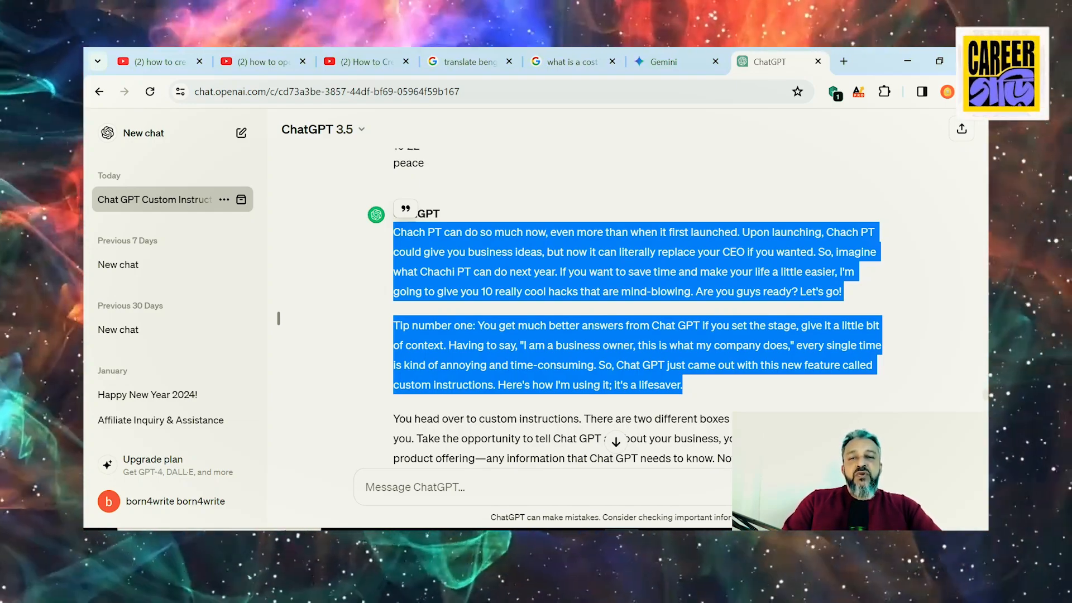
{"action": "left_click", "coordinate": [389, 239]}
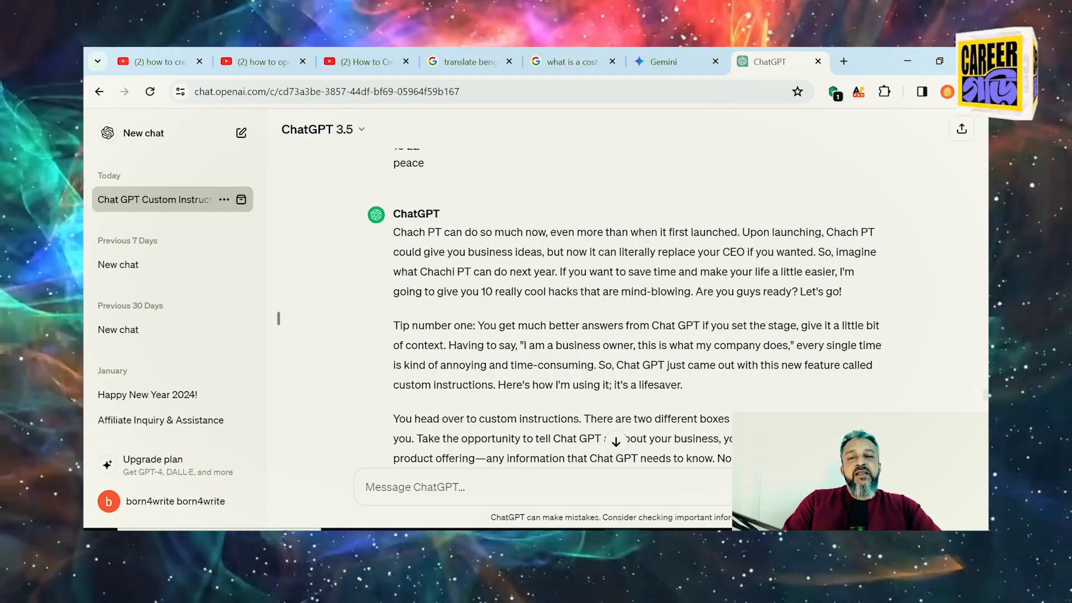
{"action": "left_click_drag", "start_coordinate": [392, 232], "coordinate": [819, 407]}
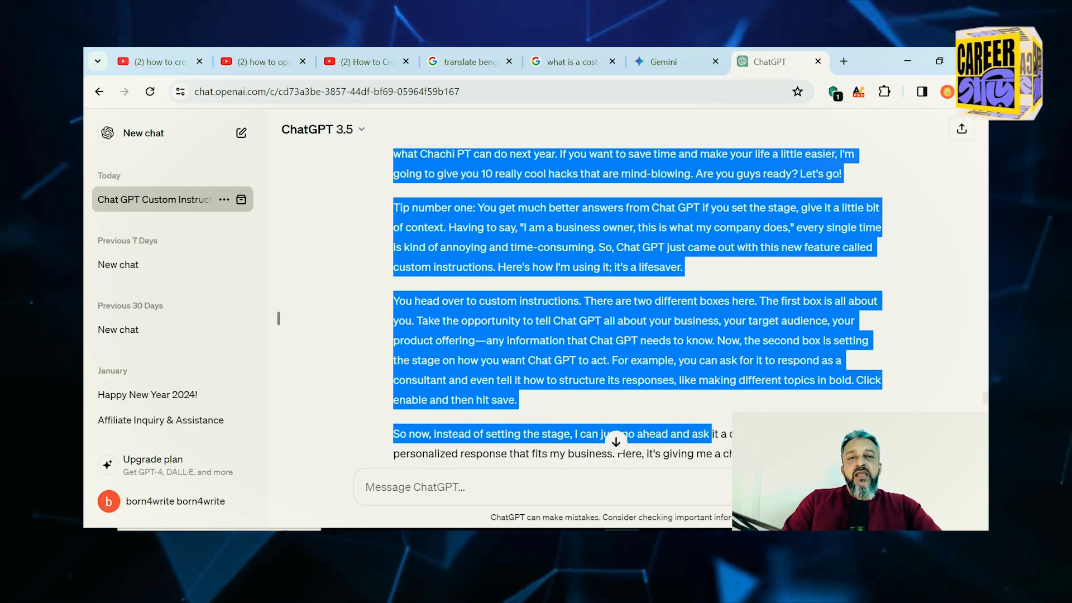
Step: Return to Gemini and look through the timestamped transcript down to the request to translate the script into logical Bangla
{"action": "left_click", "coordinate": [667, 62]}
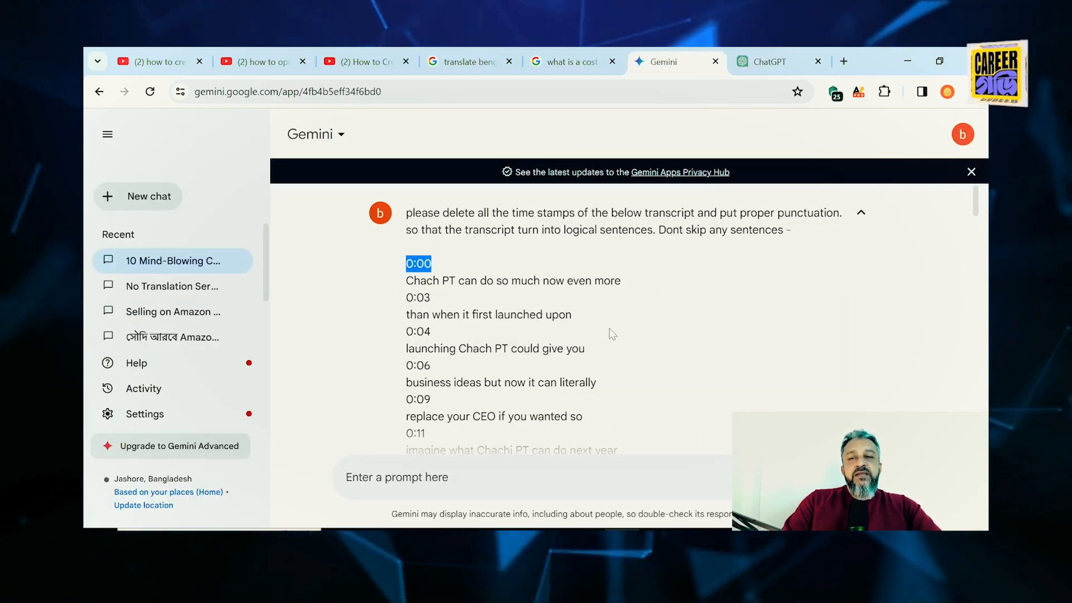
{"action": "scroll", "coordinate": [611, 332], "scroll_direction": "down", "scroll_amount": 13}
{"action": "scroll", "coordinate": [617, 325], "scroll_direction": "down", "scroll_amount": 15}
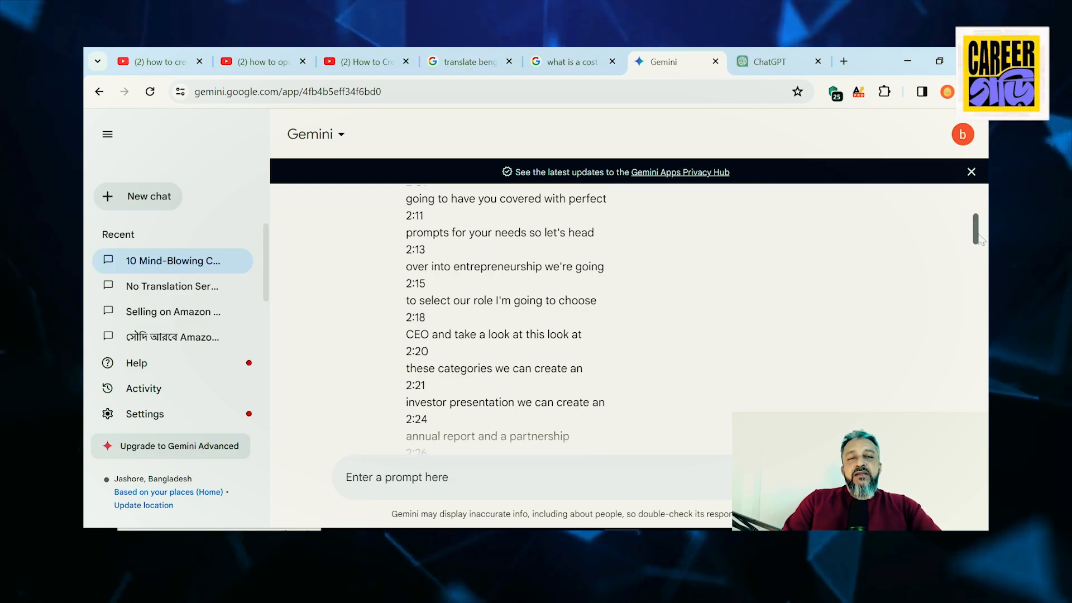
{"action": "scroll", "coordinate": [669, 329], "scroll_direction": "down", "scroll_amount": 4}
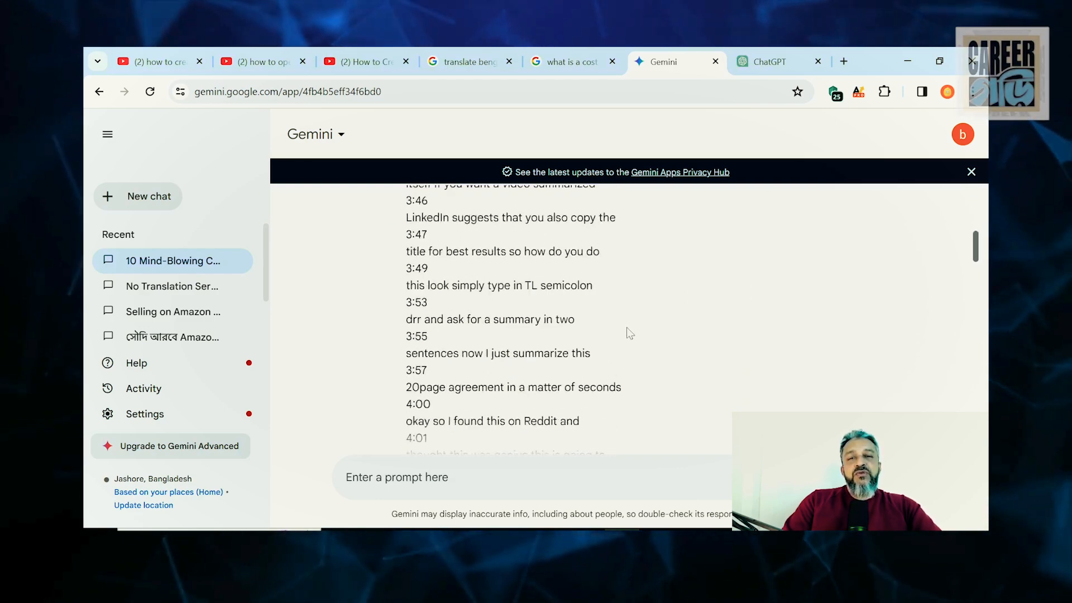
{"action": "scroll", "coordinate": [626, 328], "scroll_direction": "down", "scroll_amount": 20}
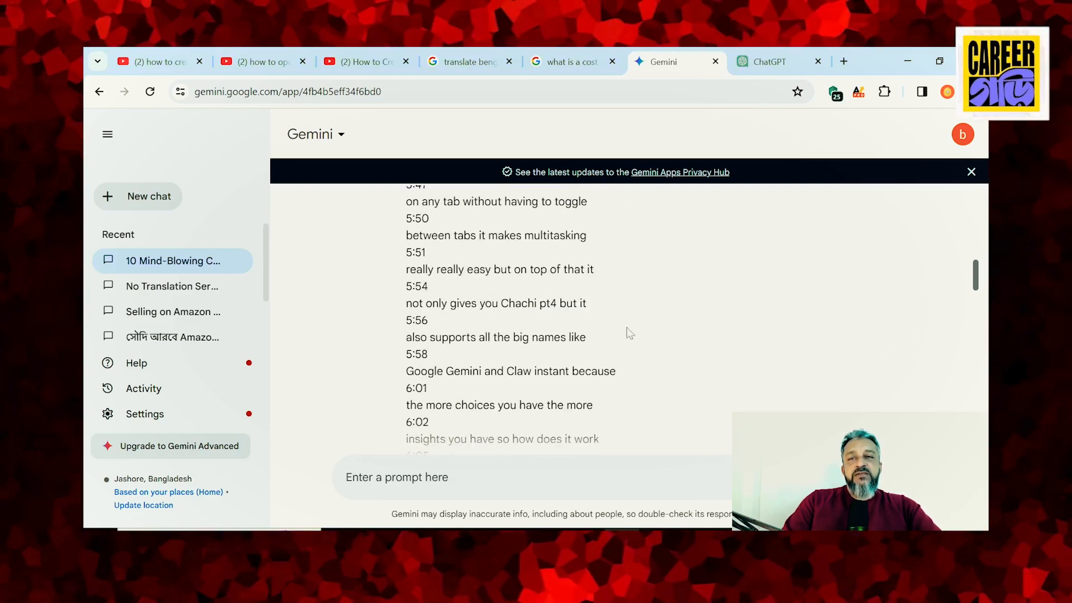
{"action": "scroll", "coordinate": [626, 328], "scroll_direction": "down", "scroll_amount": 20}
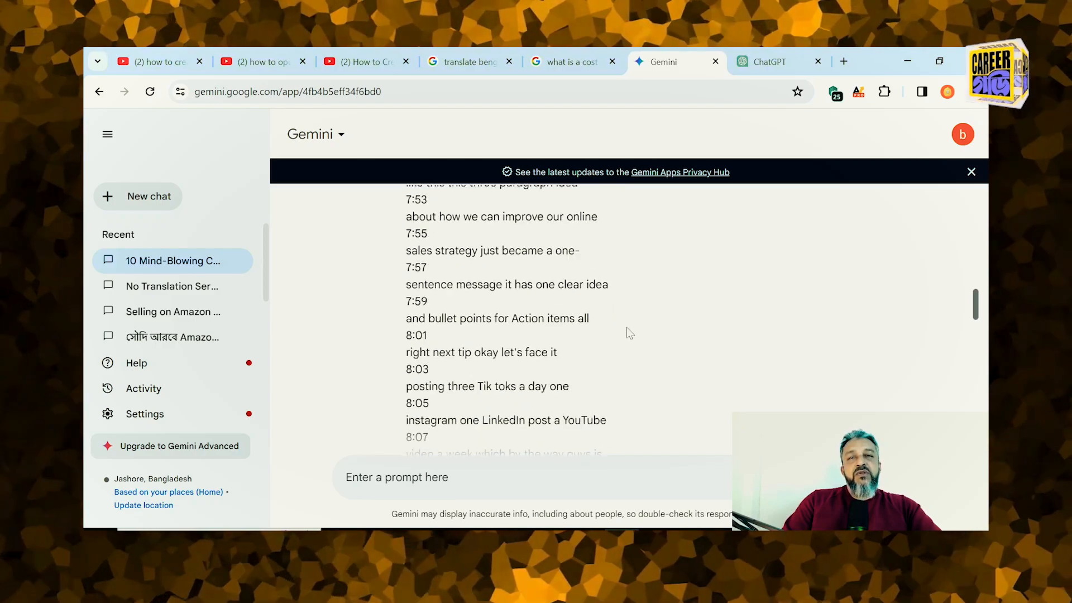
{"action": "scroll", "coordinate": [630, 333], "scroll_direction": "down", "scroll_amount": 20}
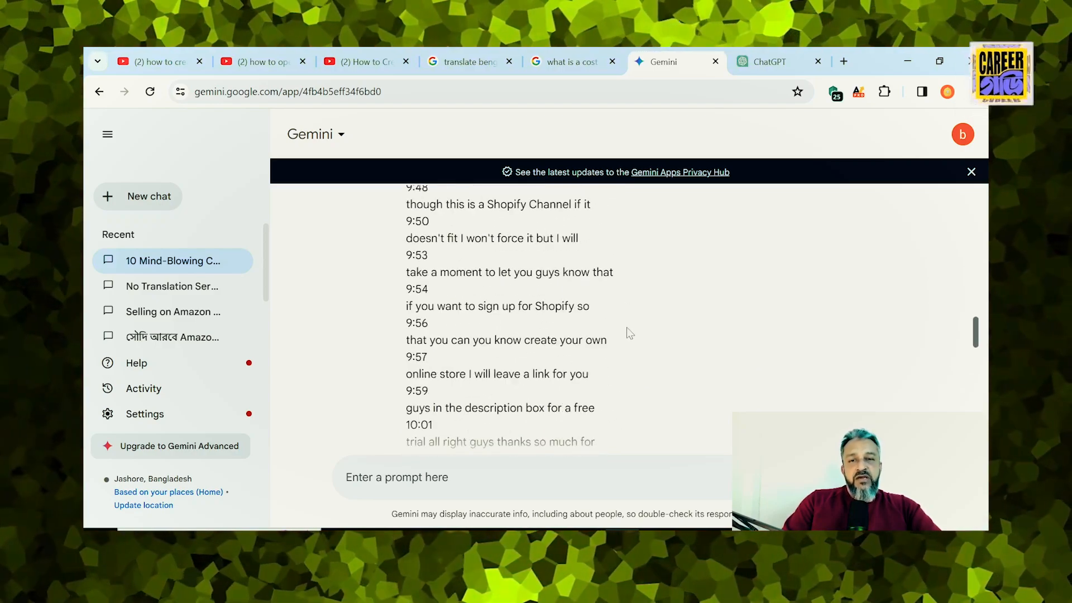
{"action": "scroll", "coordinate": [629, 333], "scroll_direction": "down", "scroll_amount": 20}
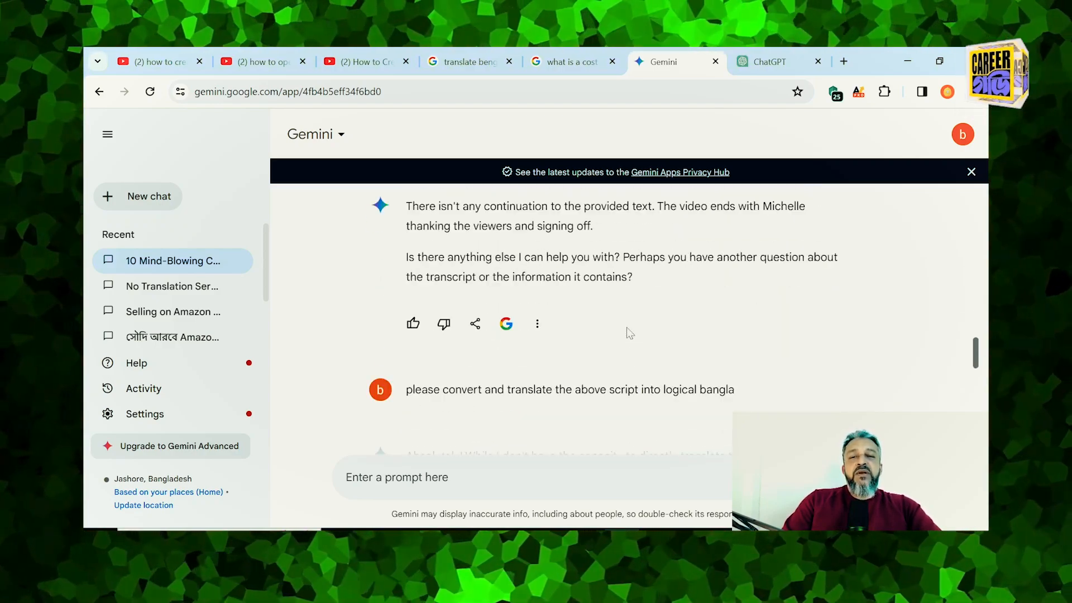
Step: Examine Gemini's first "Logical Bangla Translation" response, highlighting part of tip one and reading down to the closing note
{"action": "scroll", "coordinate": [629, 333], "scroll_direction": "down", "scroll_amount": 15}
{"action": "scroll", "coordinate": [631, 331], "scroll_direction": "up", "scroll_amount": 2}
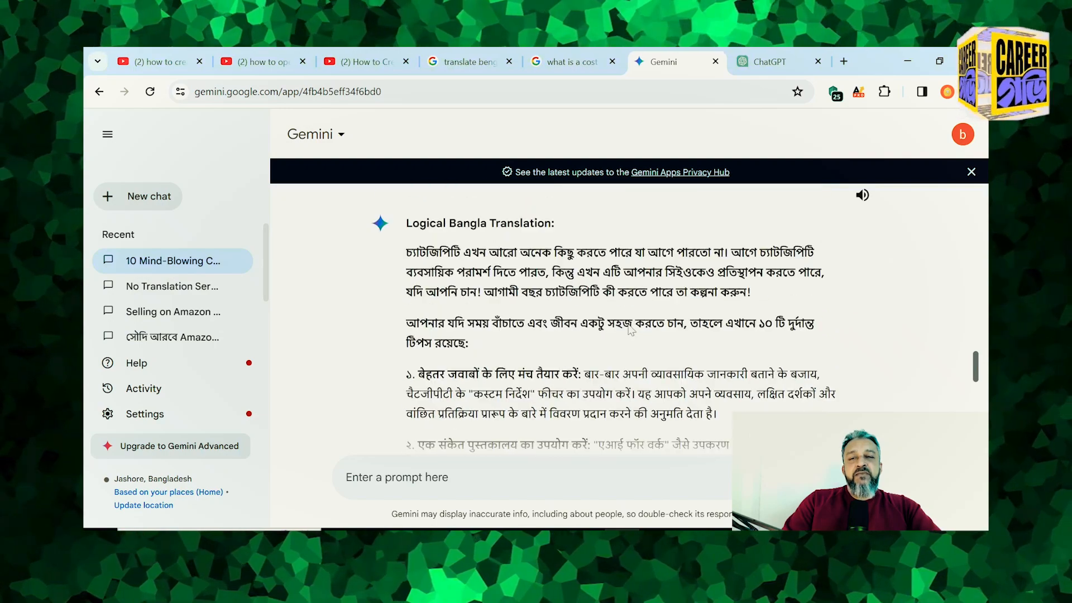
{"action": "scroll", "coordinate": [630, 333], "scroll_direction": "down", "scroll_amount": 1}
{"action": "scroll", "coordinate": [630, 334], "scroll_direction": "up", "scroll_amount": 1}
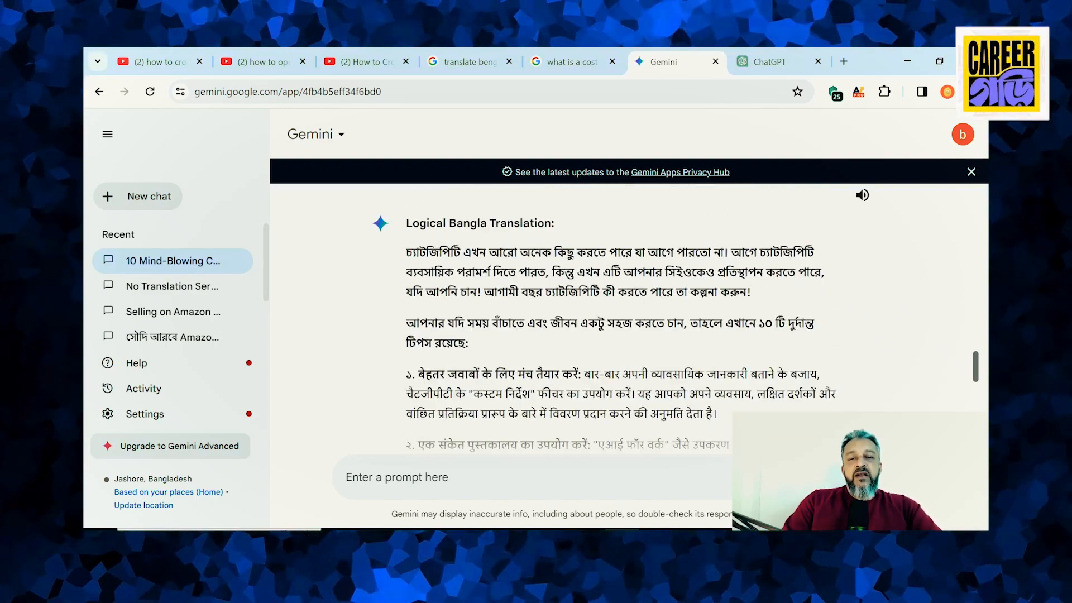
{"action": "left_click_drag", "start_coordinate": [518, 373], "coordinate": [672, 393]}
{"action": "scroll", "coordinate": [670, 387], "scroll_direction": "down", "scroll_amount": 15}
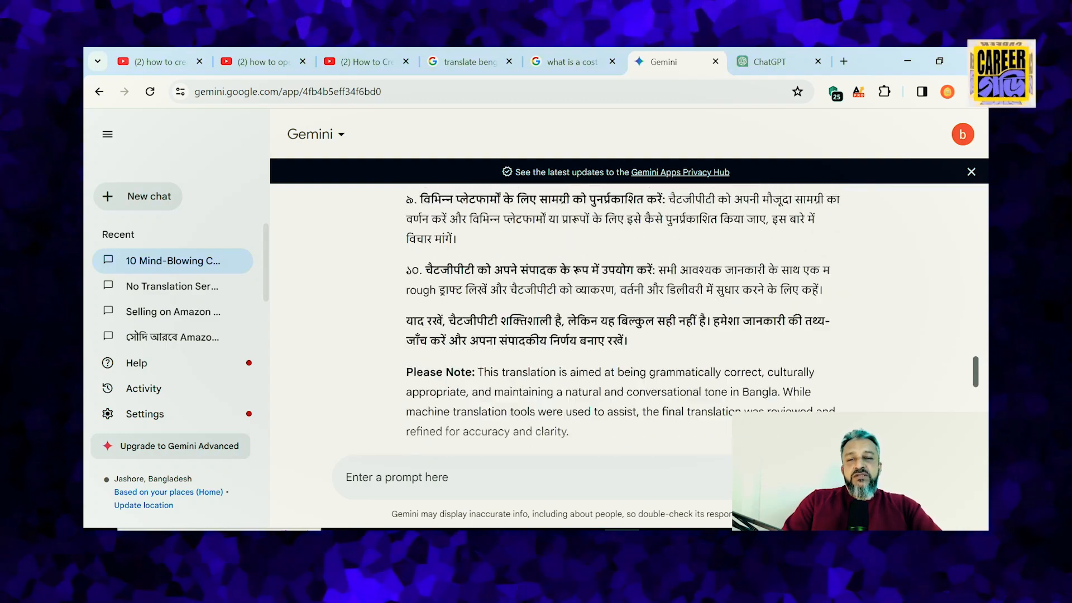
Step: Review the "not hindi translation, only bangla" prompt and the revised ten-tip translation, highlighting the apology, then check the full video translation's opening
{"action": "scroll", "coordinate": [574, 309], "scroll_direction": "down", "scroll_amount": 5}
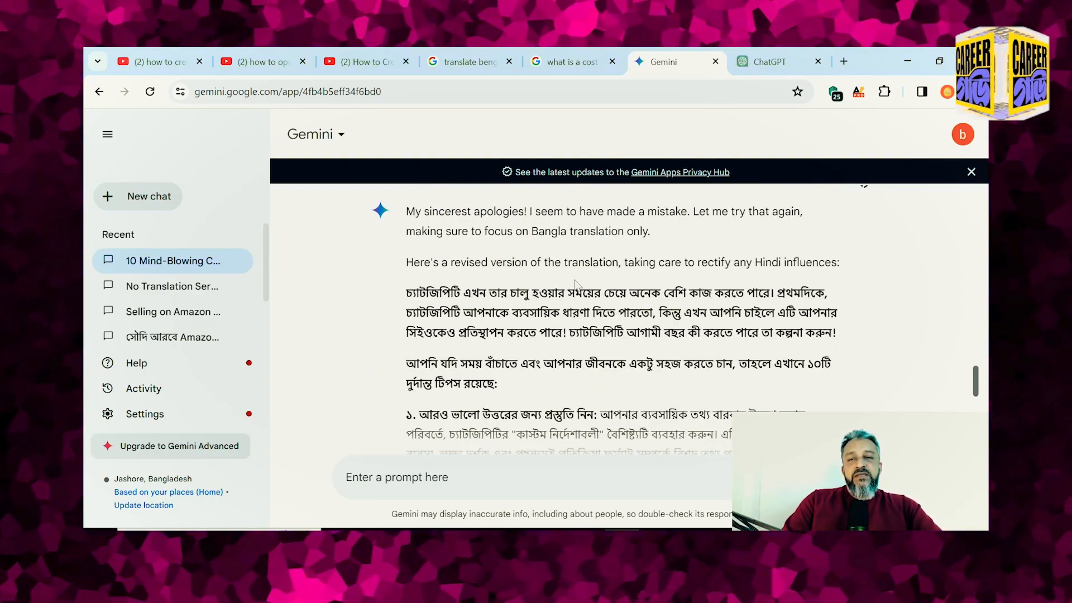
{"action": "scroll", "coordinate": [573, 283], "scroll_direction": "up", "scroll_amount": 3}
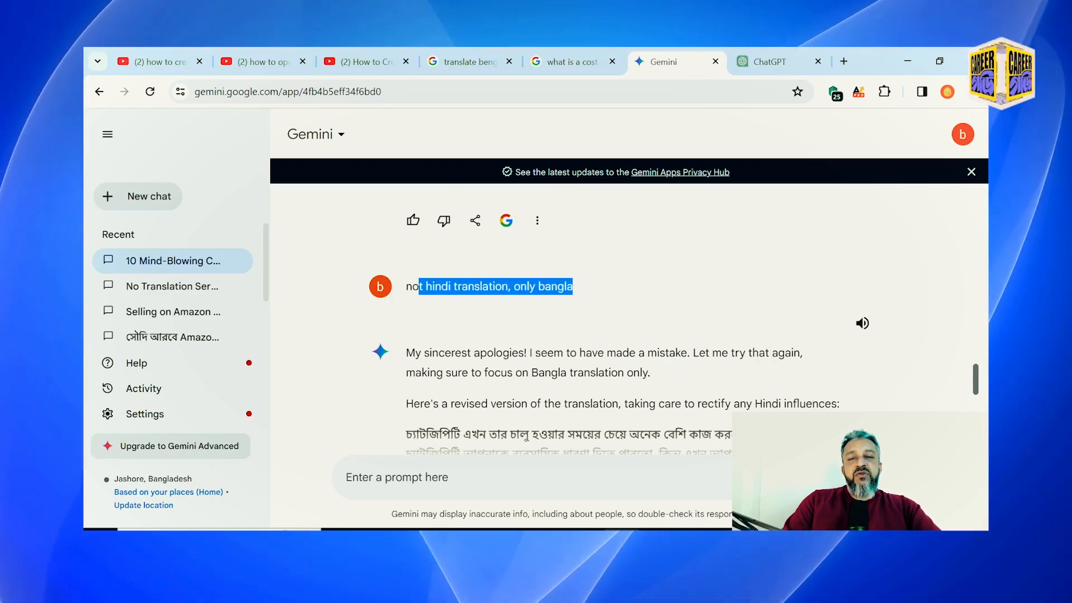
{"action": "scroll", "coordinate": [623, 299], "scroll_direction": "down", "scroll_amount": 1}
{"action": "left_click_drag", "start_coordinate": [462, 282], "coordinate": [547, 282]}
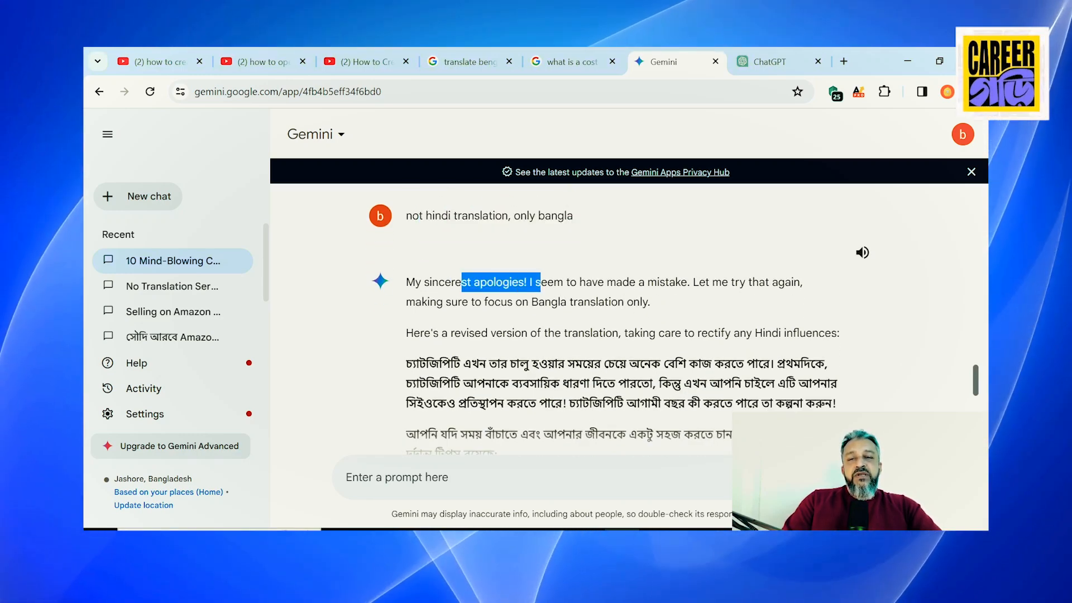
{"action": "scroll", "coordinate": [623, 312], "scroll_direction": "down", "scroll_amount": 10}
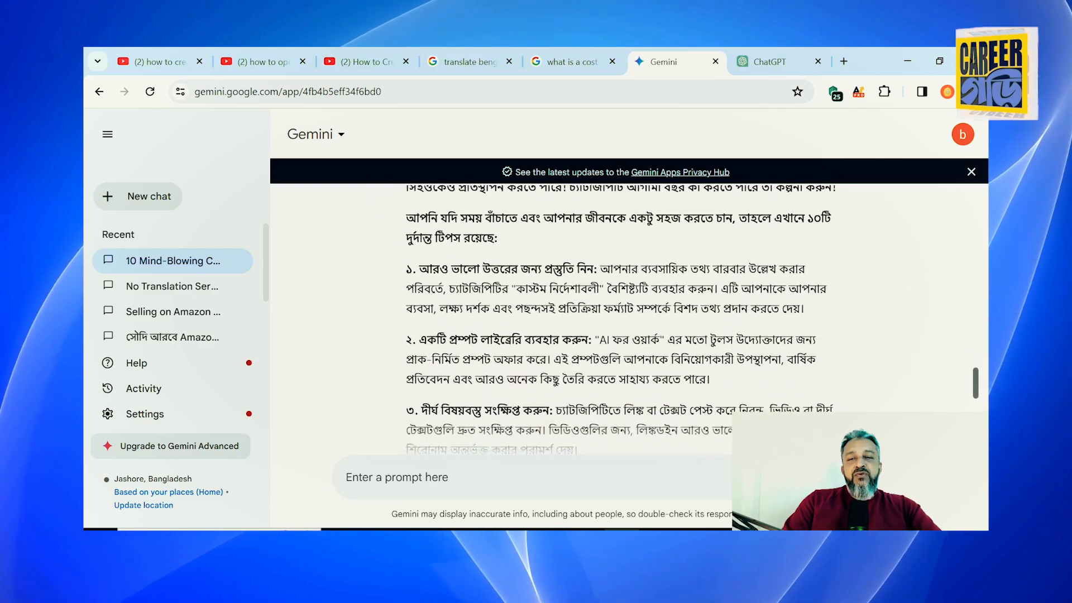
{"action": "scroll", "coordinate": [623, 312], "scroll_direction": "down", "scroll_amount": 10}
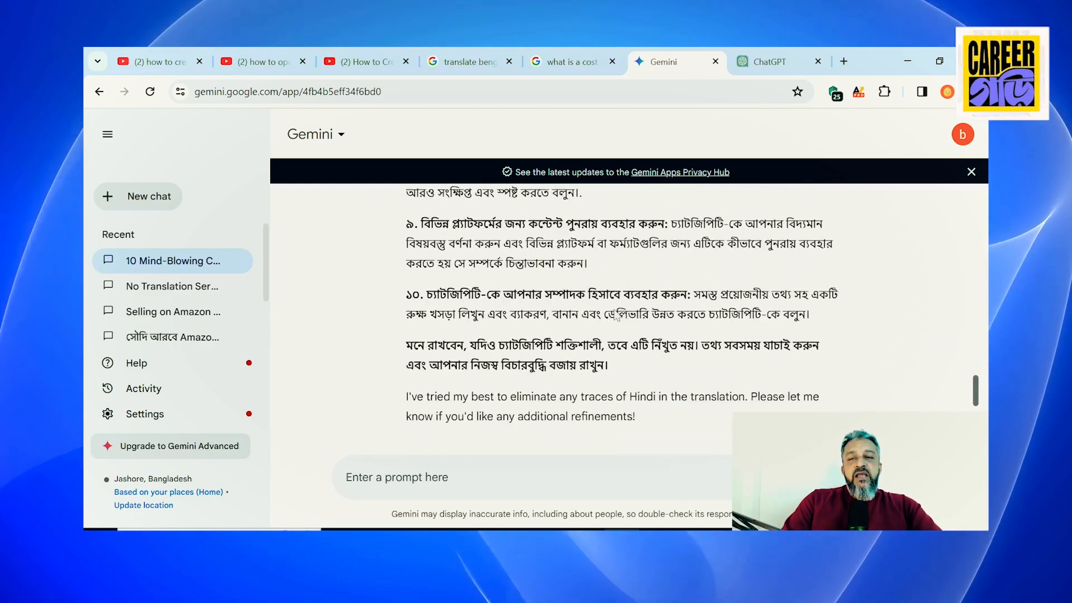
{"action": "scroll", "coordinate": [605, 324], "scroll_direction": "up", "scroll_amount": 1}
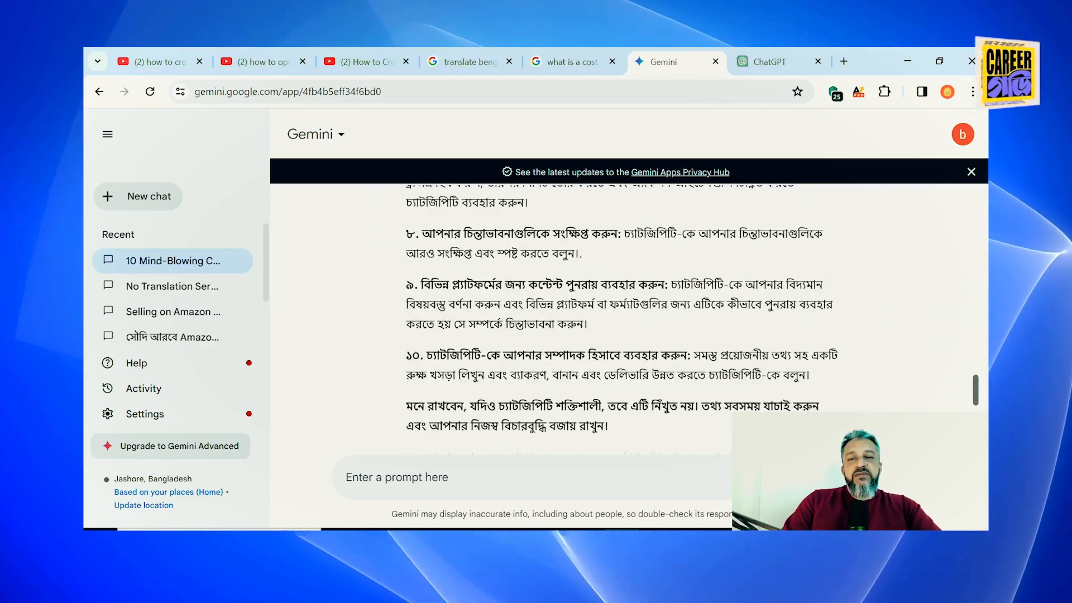
{"action": "scroll", "coordinate": [605, 324], "scroll_direction": "up", "scroll_amount": 15}
{"action": "scroll", "coordinate": [605, 324], "scroll_direction": "down", "scroll_amount": 3}
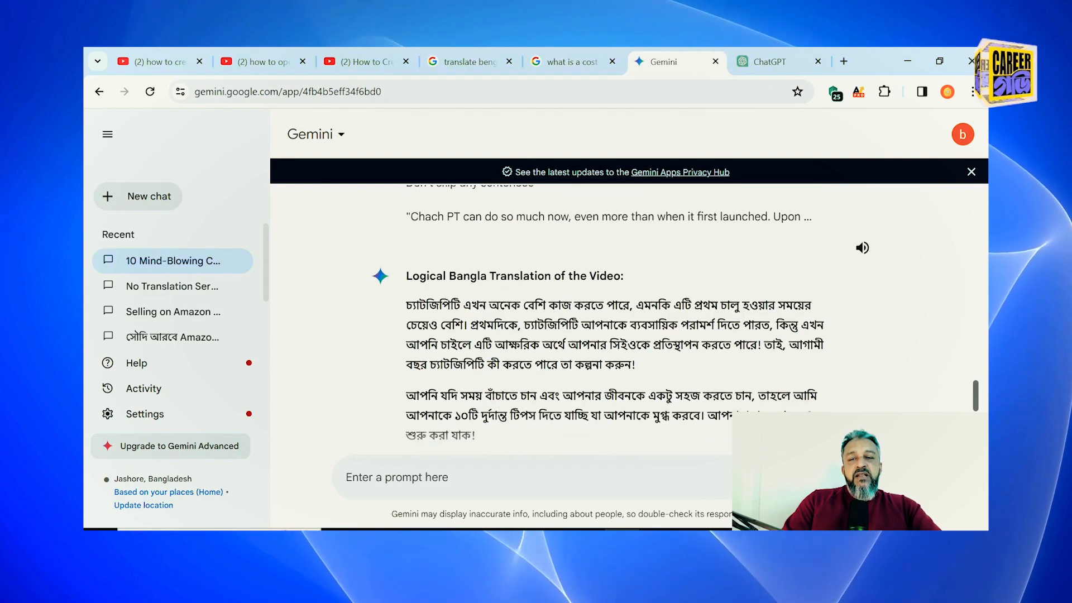
Step: Read down the full Bangla translation of the video to the first "continue.." prompt and highlight that prompt
{"action": "scroll", "coordinate": [622, 323], "scroll_direction": "down", "scroll_amount": 10}
{"action": "scroll", "coordinate": [623, 322], "scroll_direction": "up", "scroll_amount": 3}
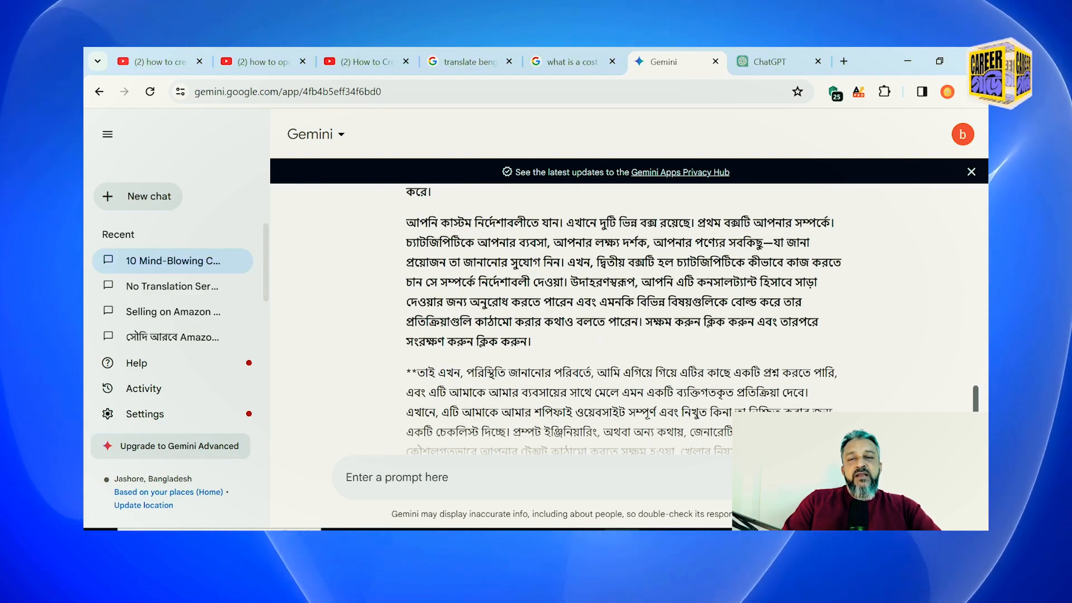
{"action": "scroll", "coordinate": [623, 322], "scroll_direction": "down", "scroll_amount": 5}
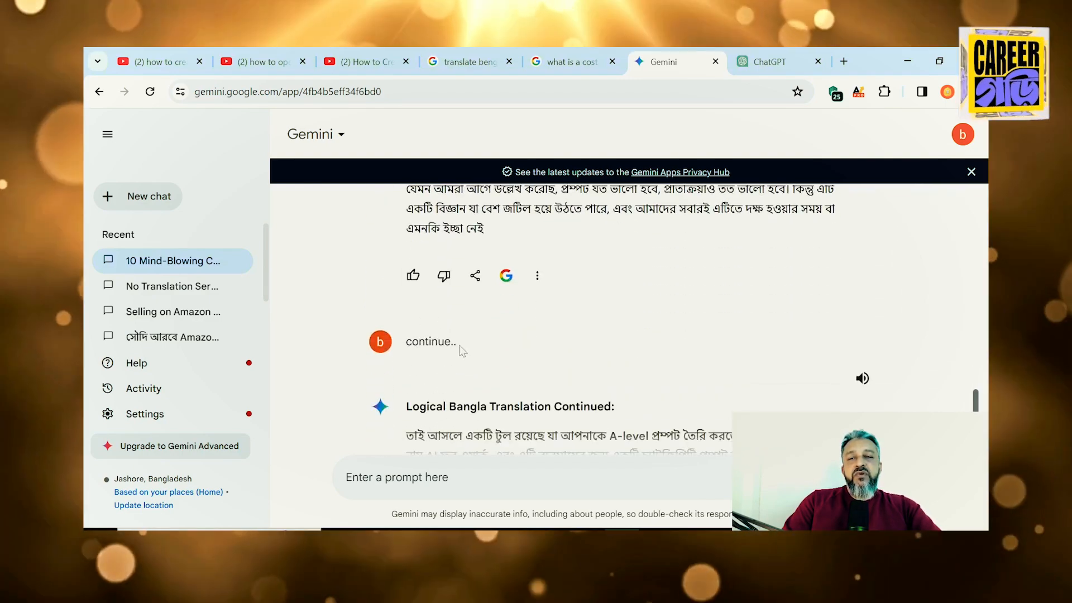
{"action": "left_click_drag", "start_coordinate": [461, 349], "coordinate": [405, 342]}
{"action": "scroll", "coordinate": [593, 346], "scroll_direction": "down", "scroll_amount": 5}
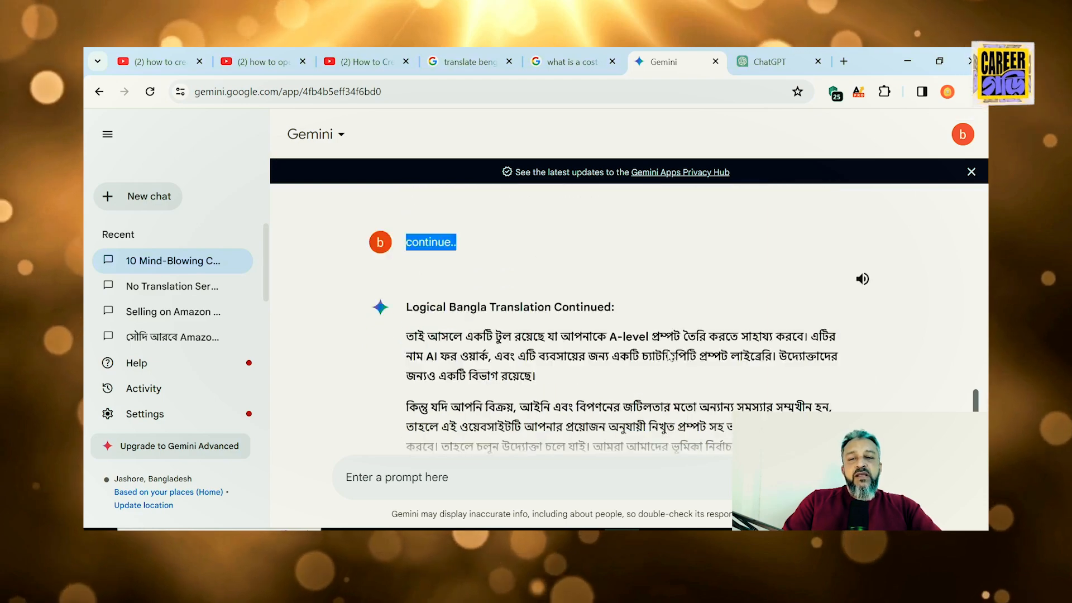
Step: Examine the "Logical Bangla Translation Continued" response down to the second "continue.." prompt, and reread its prompt-tool and OpenAI guide paragraphs
{"action": "scroll", "coordinate": [594, 346], "scroll_direction": "down", "scroll_amount": 8}
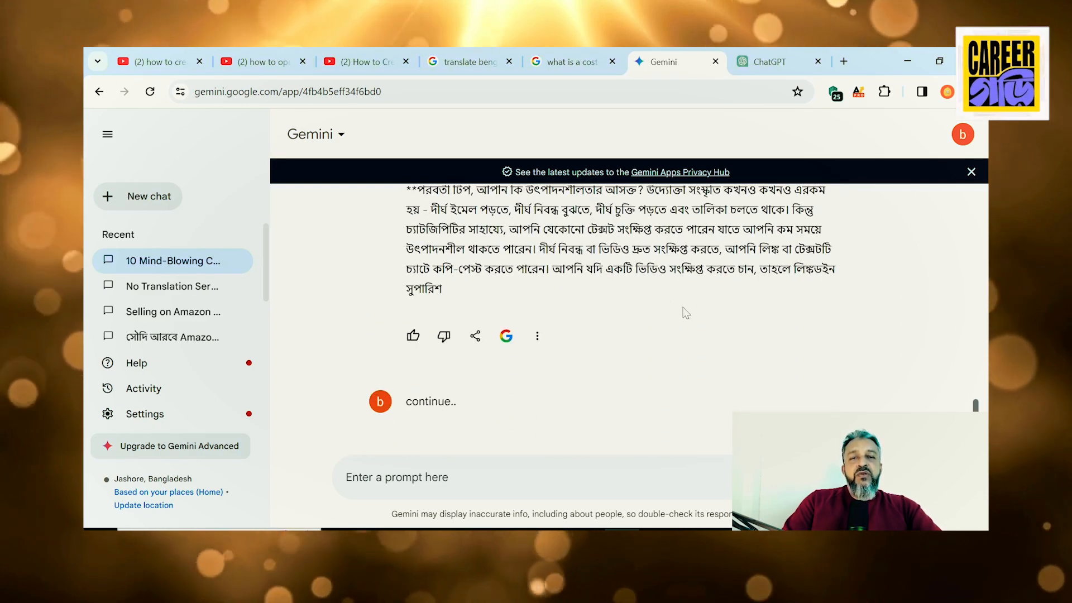
{"action": "scroll", "coordinate": [670, 311], "scroll_direction": "up", "scroll_amount": 5}
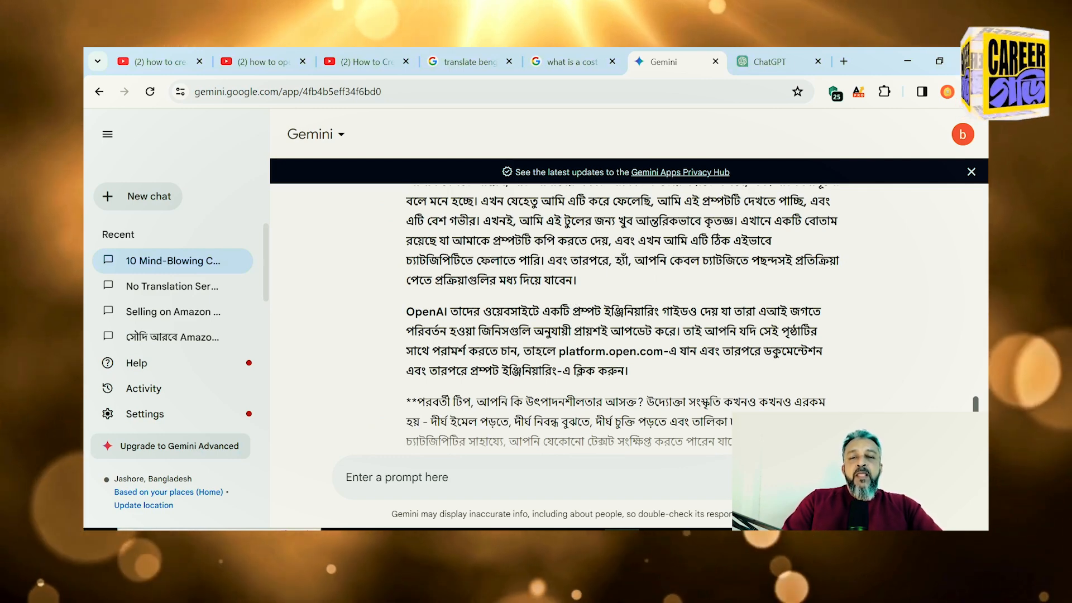
{"action": "scroll", "coordinate": [571, 303], "scroll_direction": "up", "scroll_amount": 3}
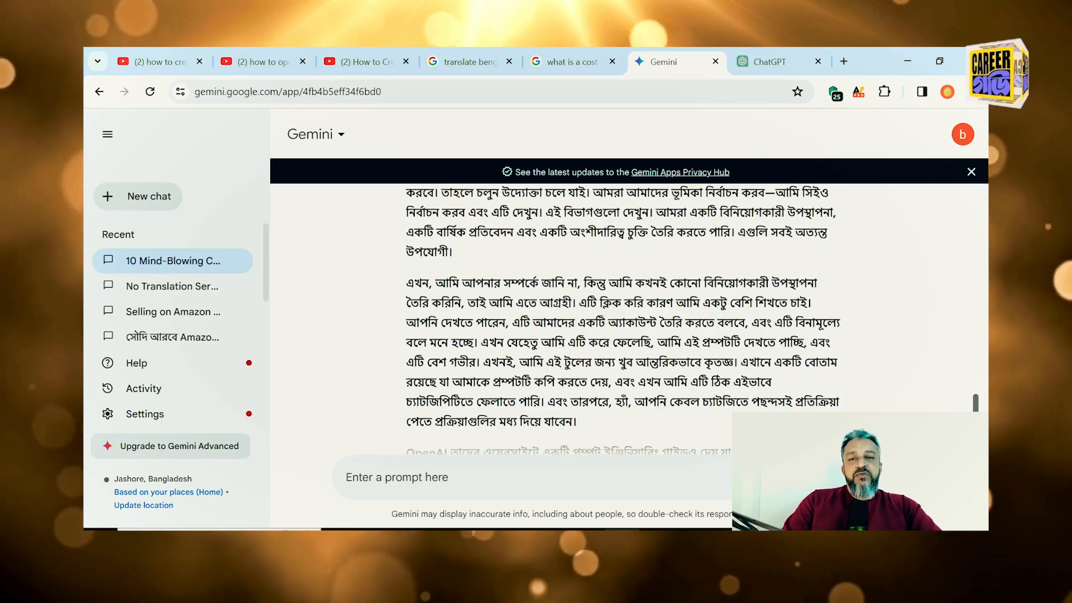
{"action": "scroll", "coordinate": [570, 332], "scroll_direction": "up", "scroll_amount": 4}
{"action": "scroll", "coordinate": [569, 331], "scroll_direction": "down", "scroll_amount": 3}
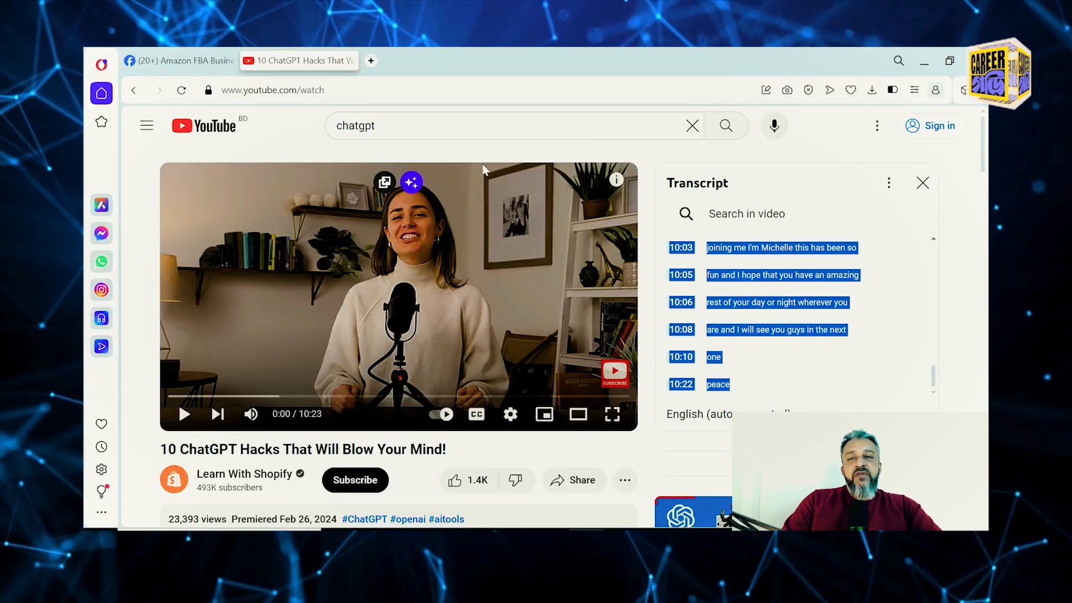
Step: Return to the "10 ChatGPT Hacks That Will Blow Your Mind!" YouTube page and clear the selection of its transcript text
{"action": "left_click", "coordinate": [807, 273]}
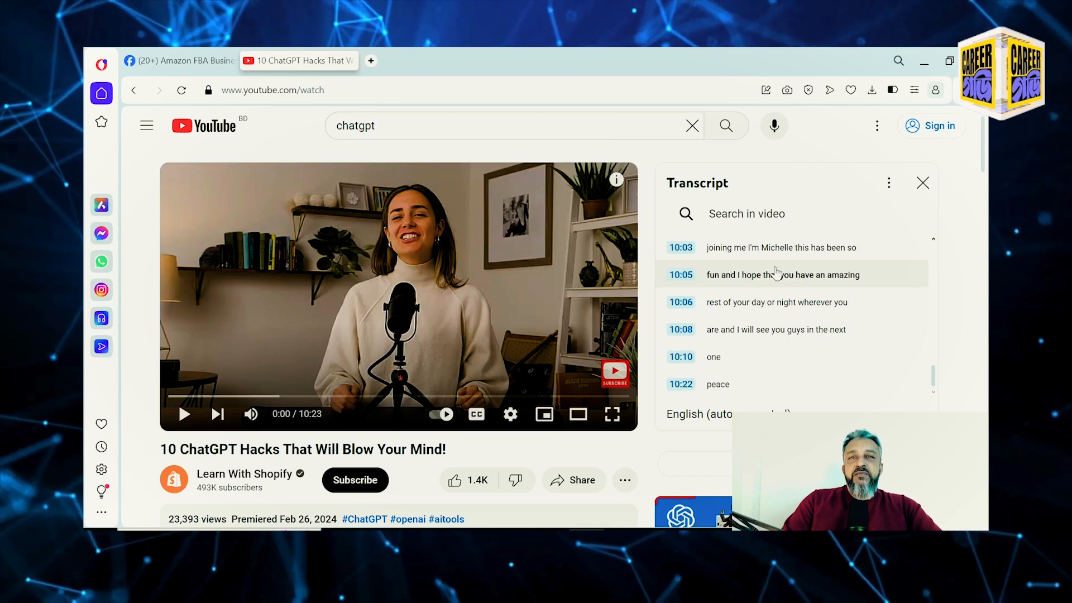